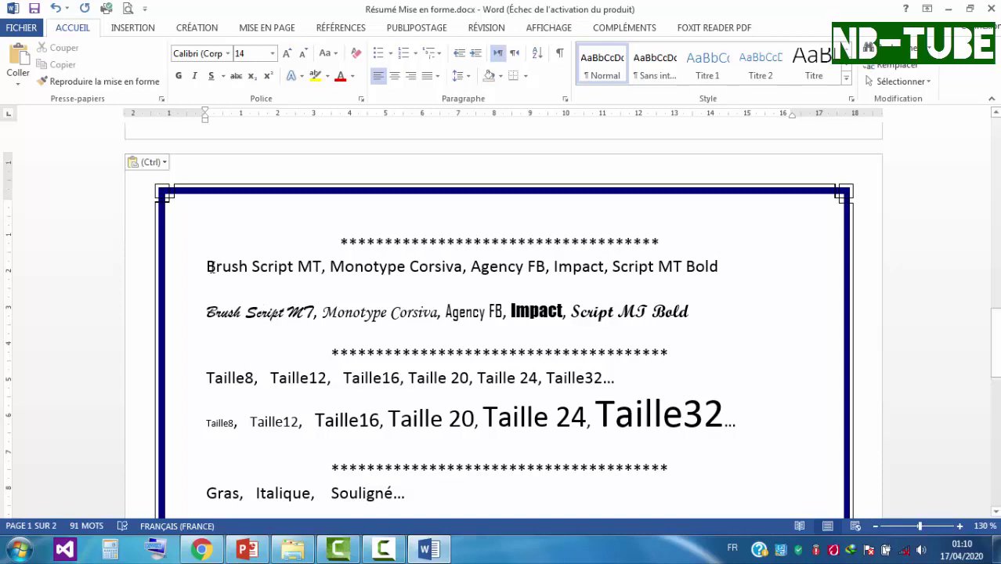
Insert the label "La police : " in front of the plain list of font names starting with Brush Script MT
drag(208, 266, 321, 266)
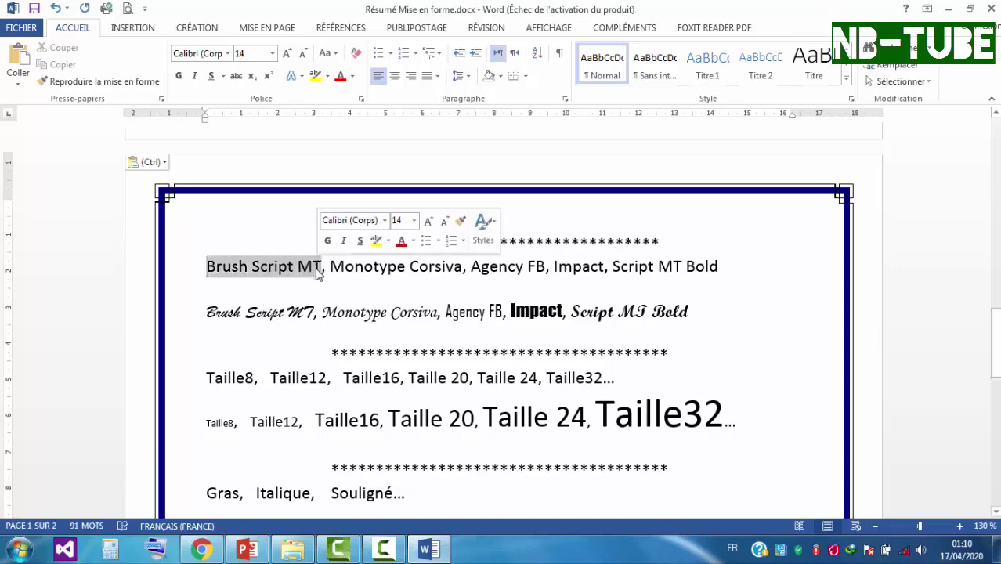
drag(201, 312, 690, 312)
click(446, 311)
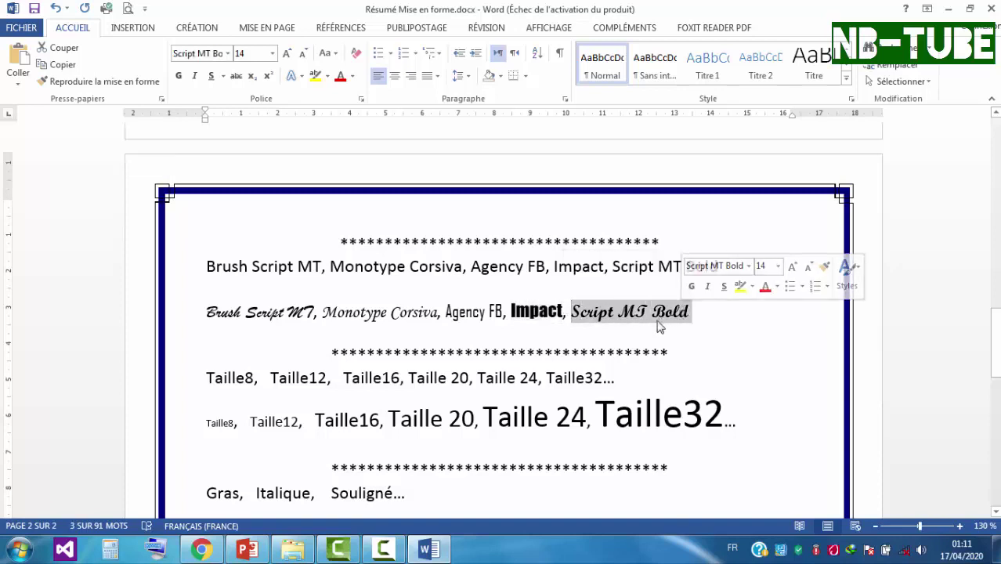
click(208, 266)
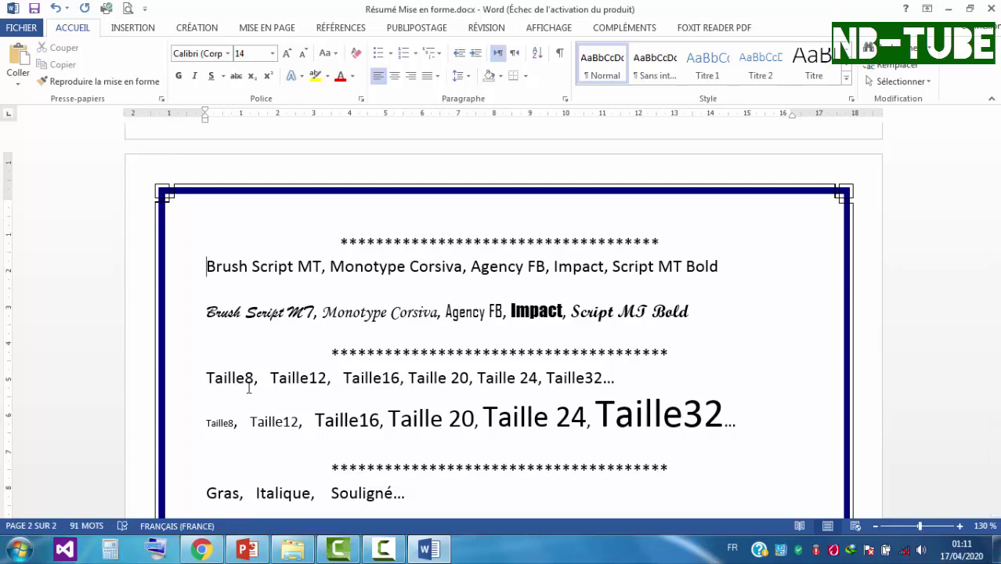
text(La police :)
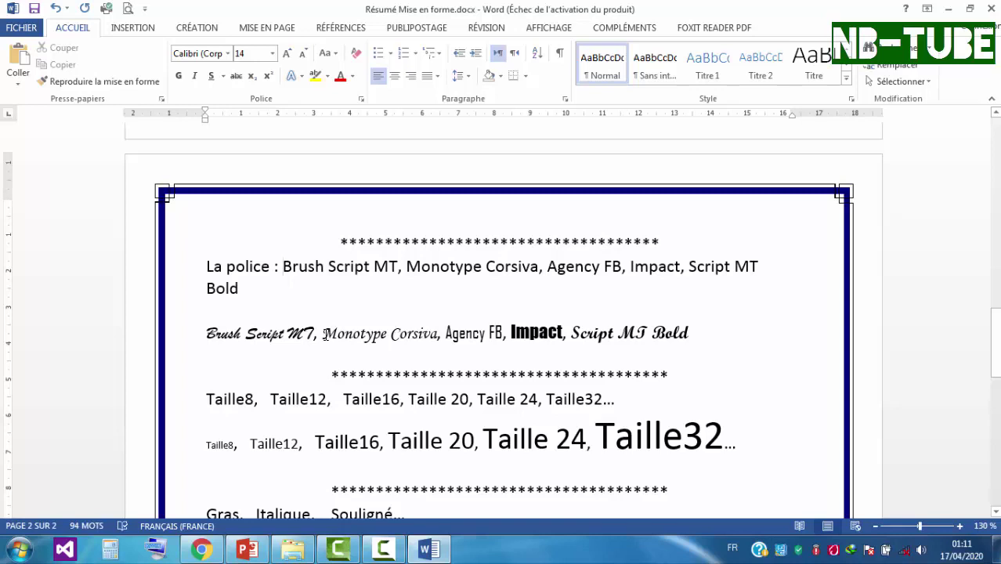
Apply the Brush Script MT font to the words "Brush Script MT" in the "La police" line
drag(296, 265, 394, 266)
click(292, 270)
drag(306, 265, 398, 266)
drag(208, 334, 314, 333)
click(282, 268)
drag(281, 266, 396, 266)
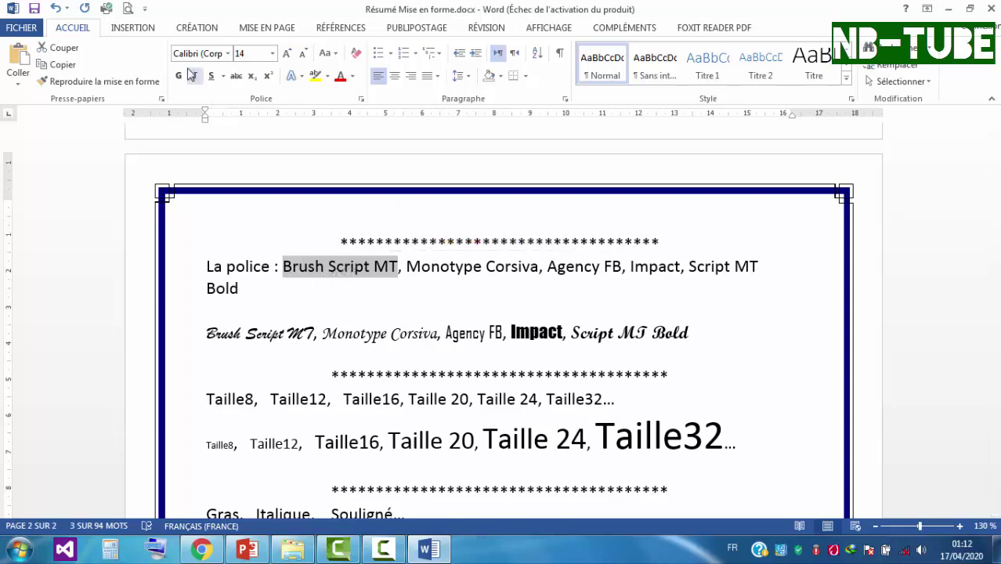
click(228, 53)
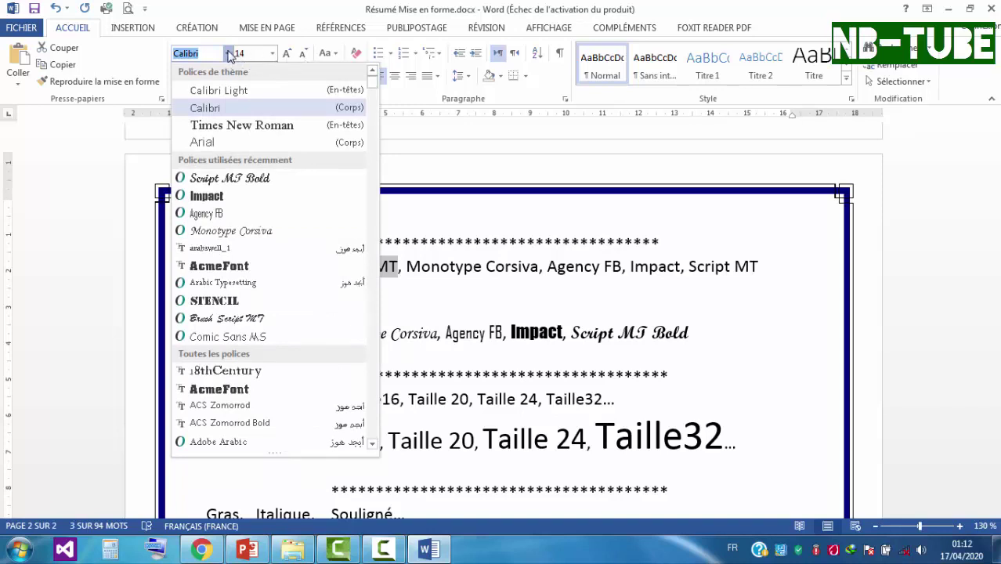
click(228, 53)
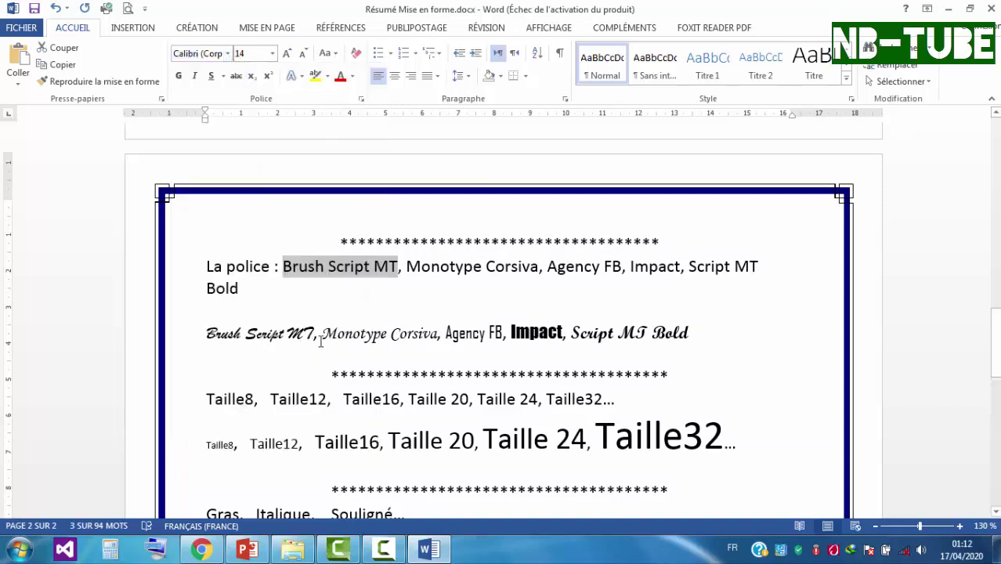
click(227, 55)
click(227, 55)
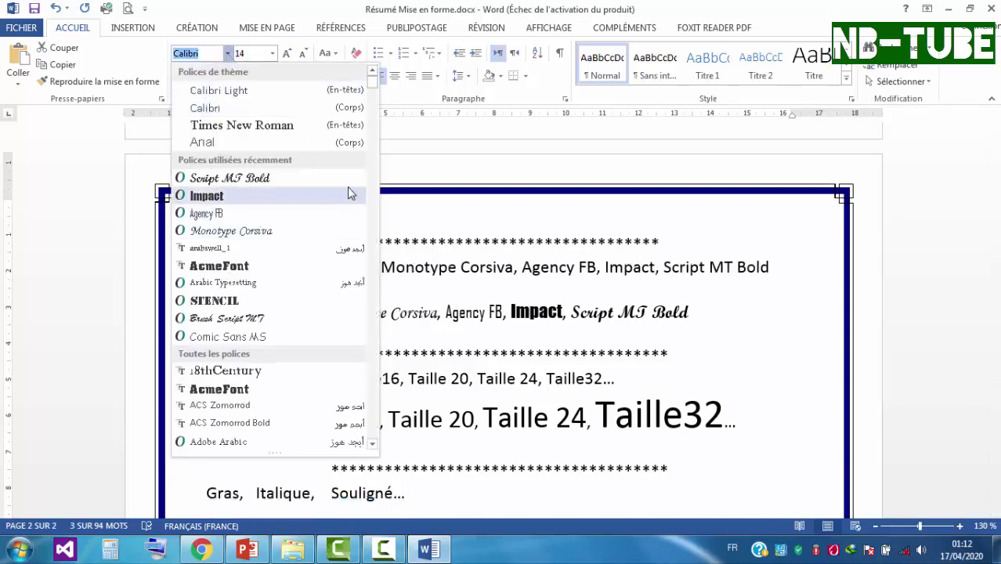
click(286, 320)
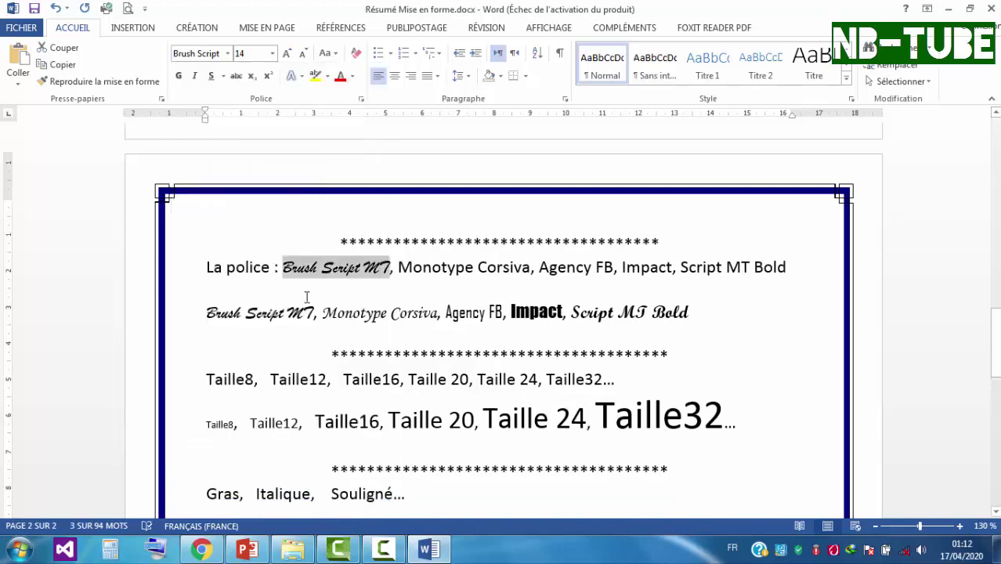
click(321, 274)
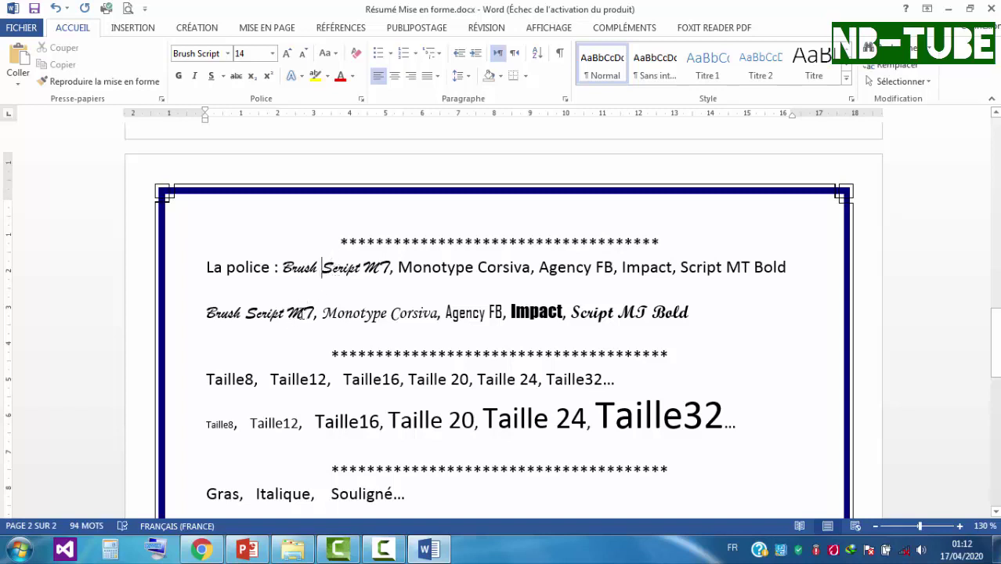
Format "Monotype Corsiva" and "Agency FB" in the "La police" line, each with the font of the same name
click(398, 267)
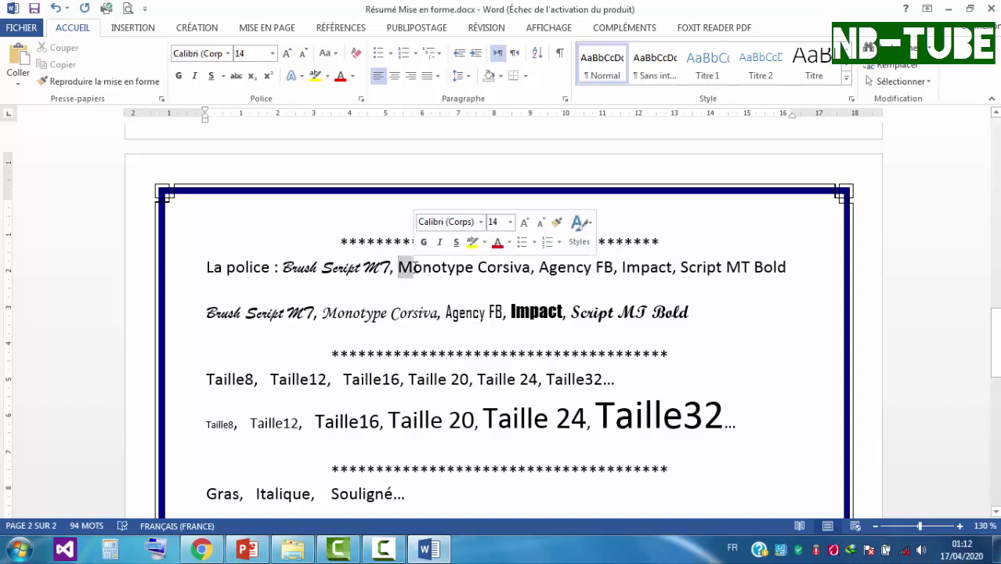
drag(398, 267, 522, 265)
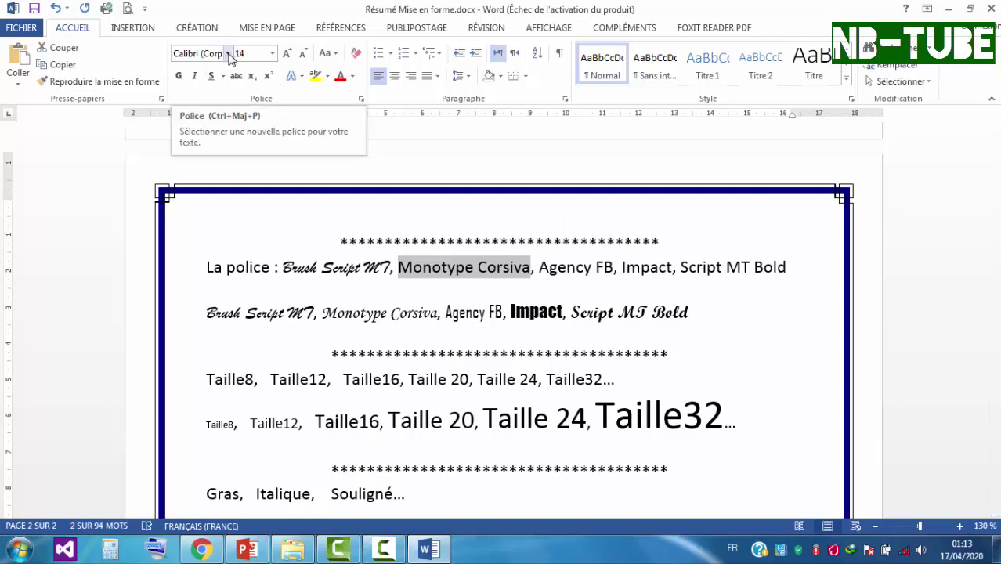
click(229, 53)
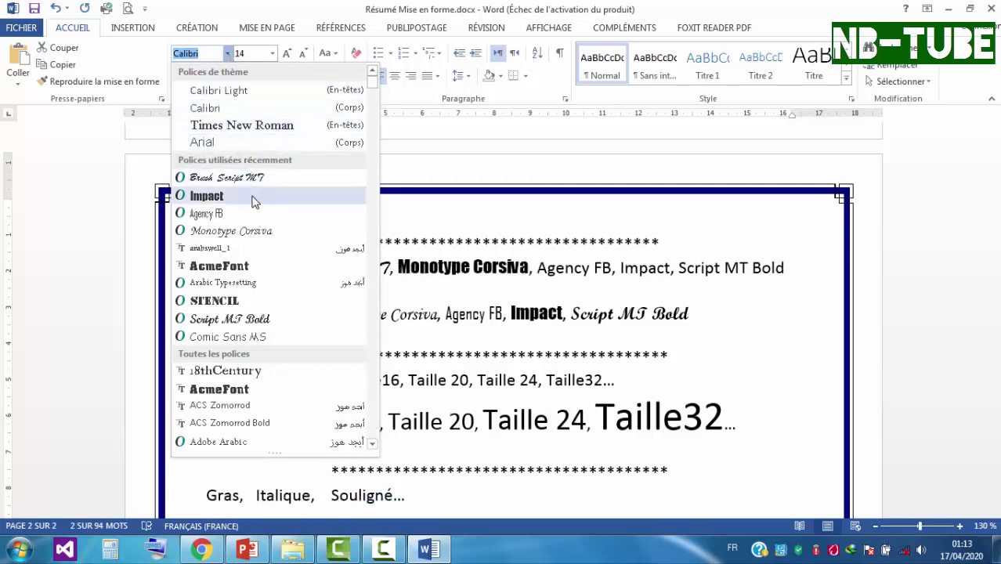
click(261, 233)
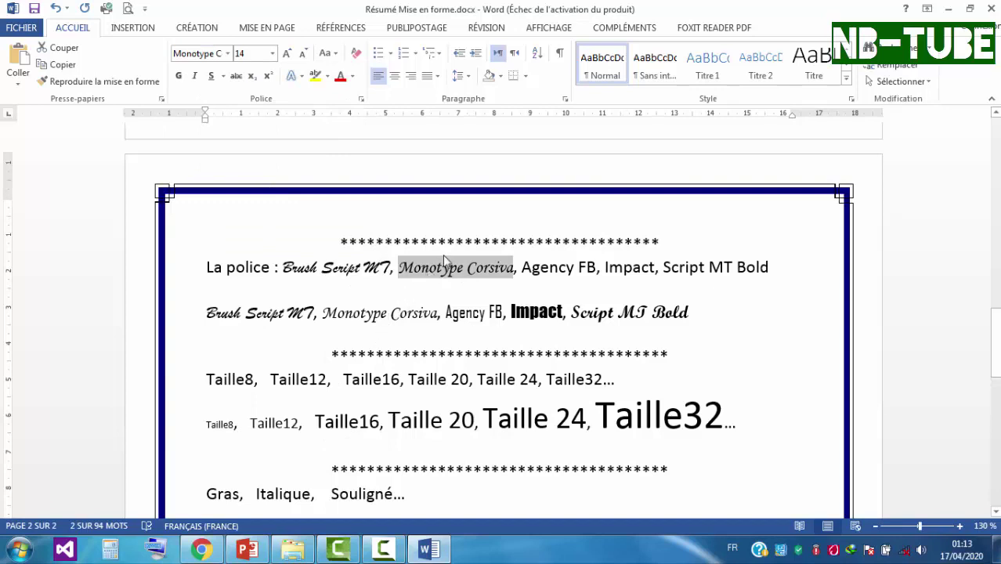
drag(522, 268, 595, 266)
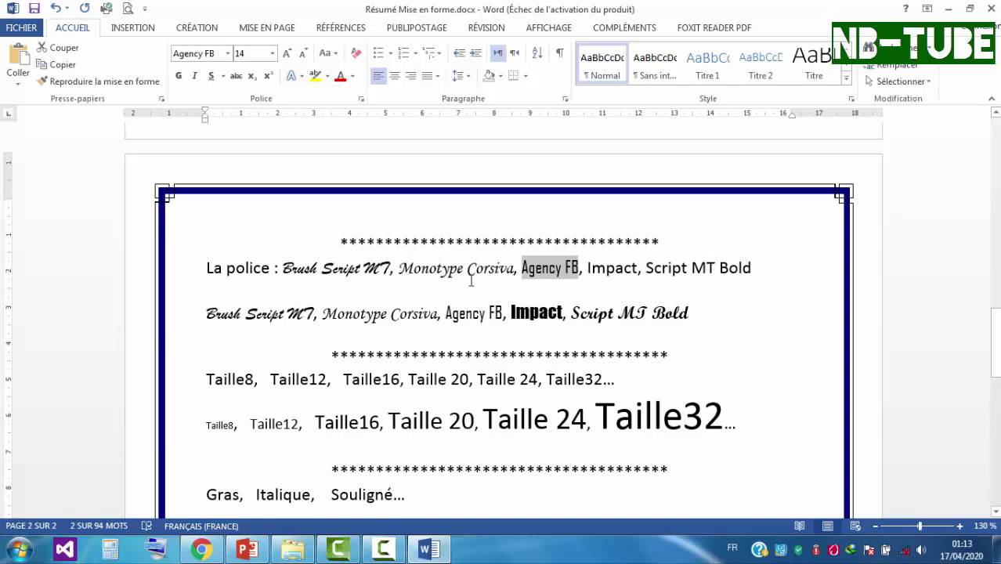
click(542, 268)
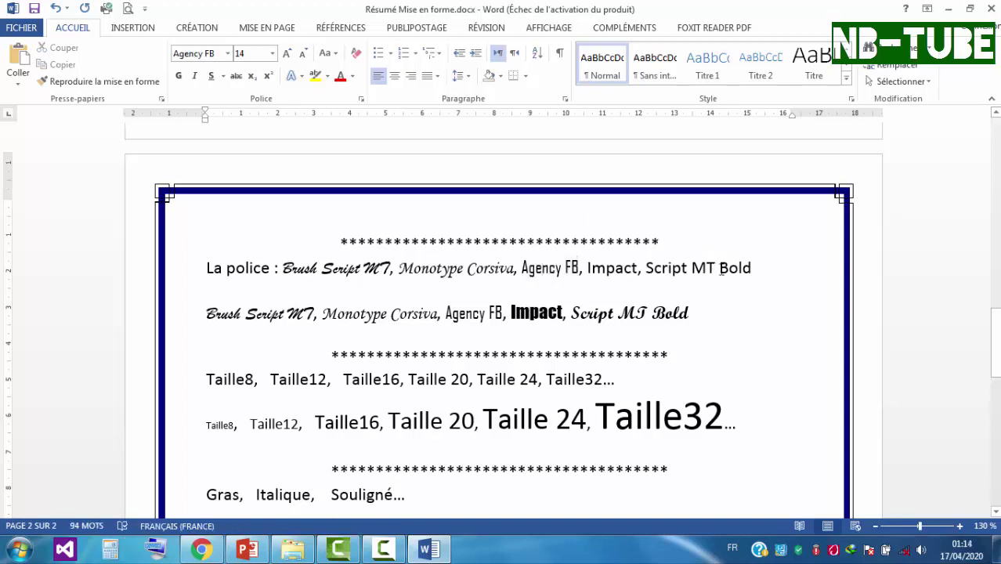
Insert the label "La taille de police : " in front of the plain list of sizes starting with Taille8
drag(996, 330, 995, 346)
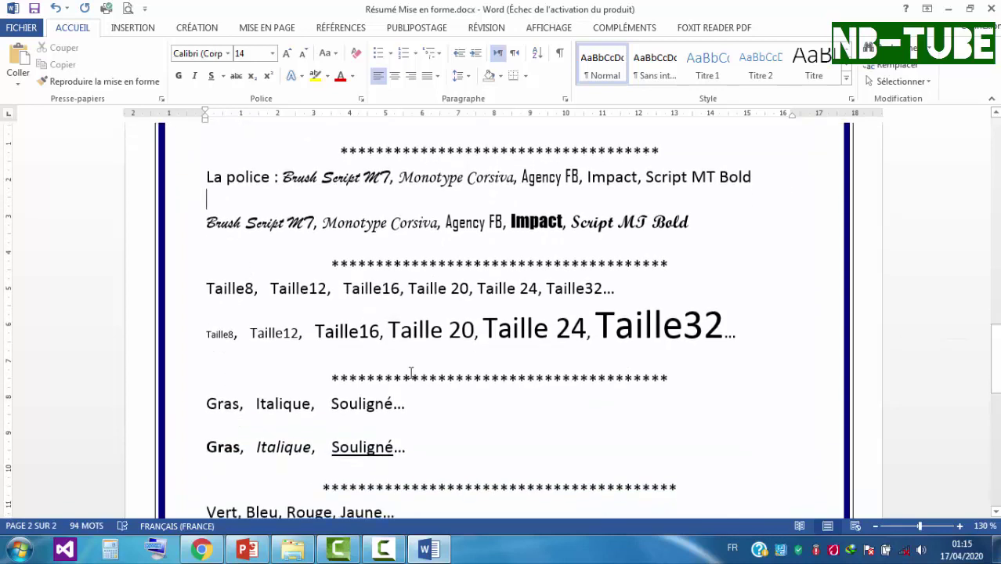
drag(213, 290, 613, 286)
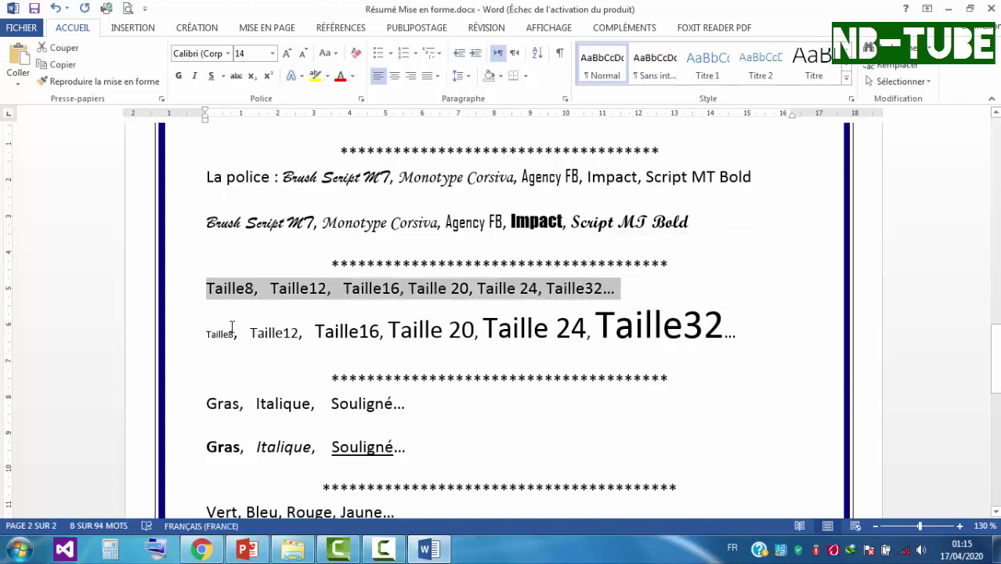
drag(210, 330, 701, 323)
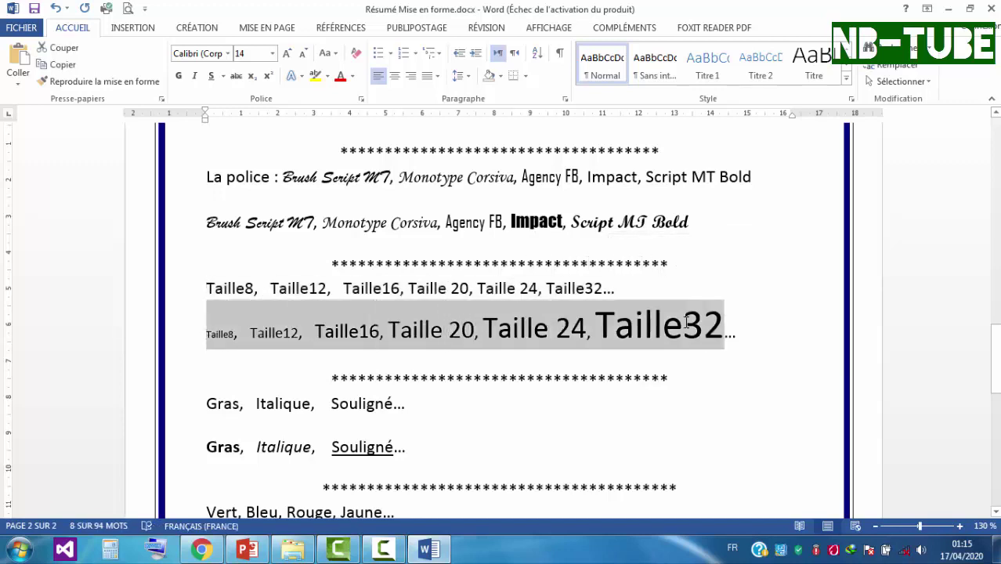
click(240, 289)
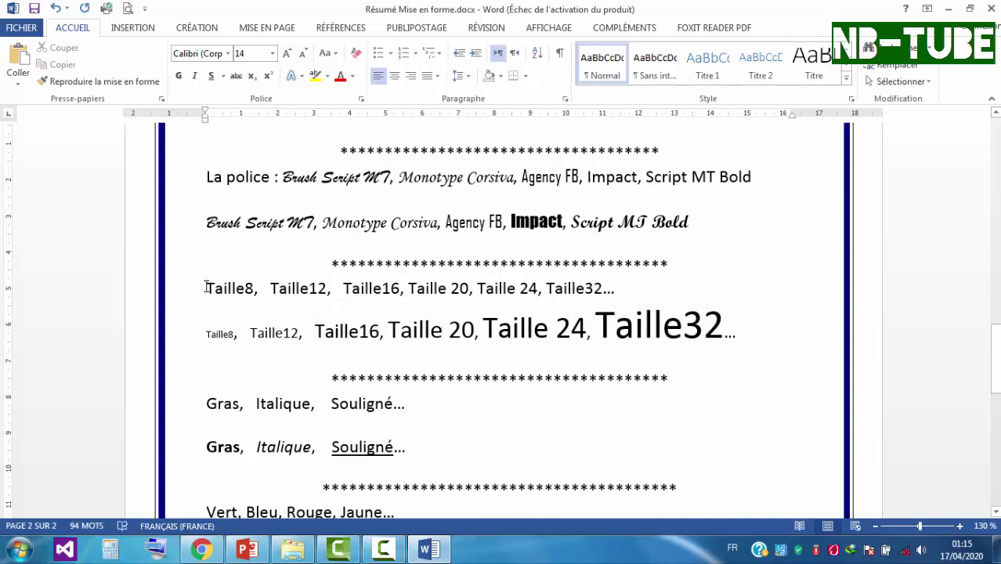
text(La taille d)
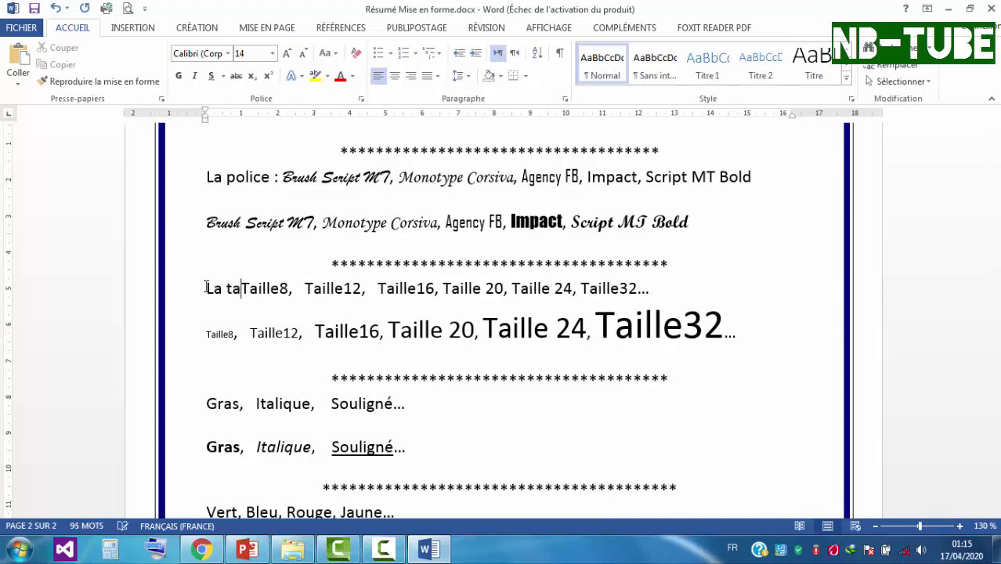
text(e police :)
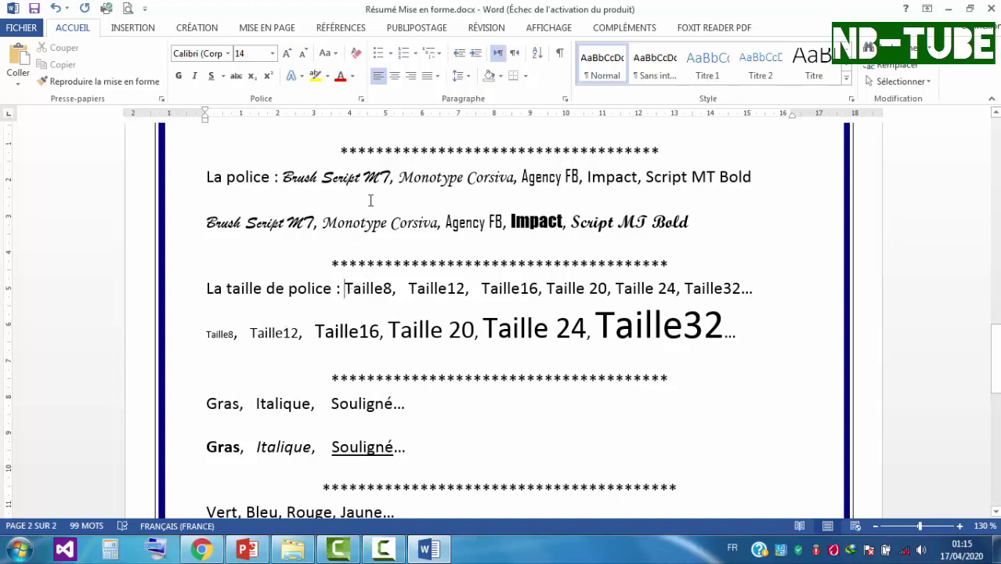
Set the font size of "Taille8" in the "La taille de police" line to 8
drag(346, 288, 391, 288)
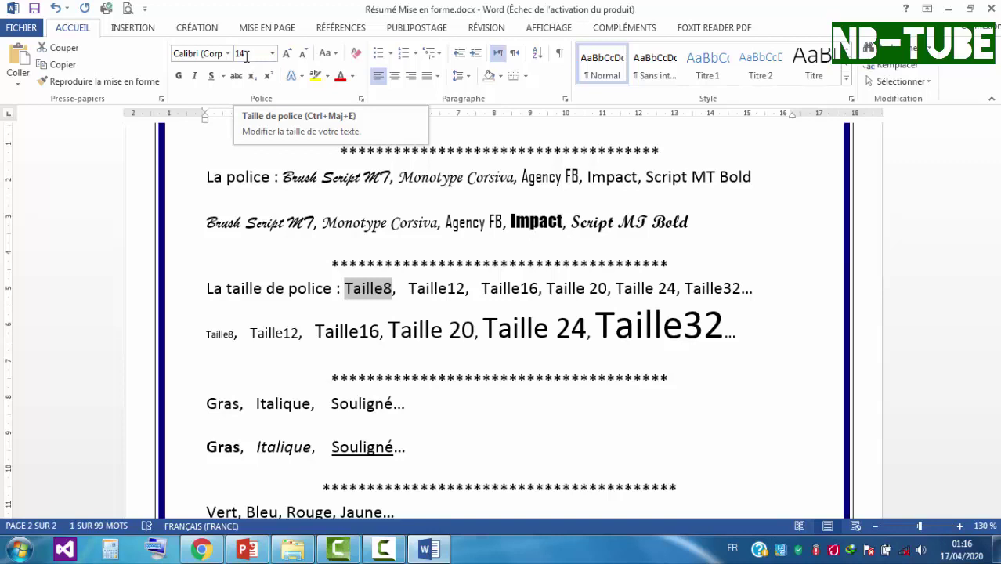
click(274, 54)
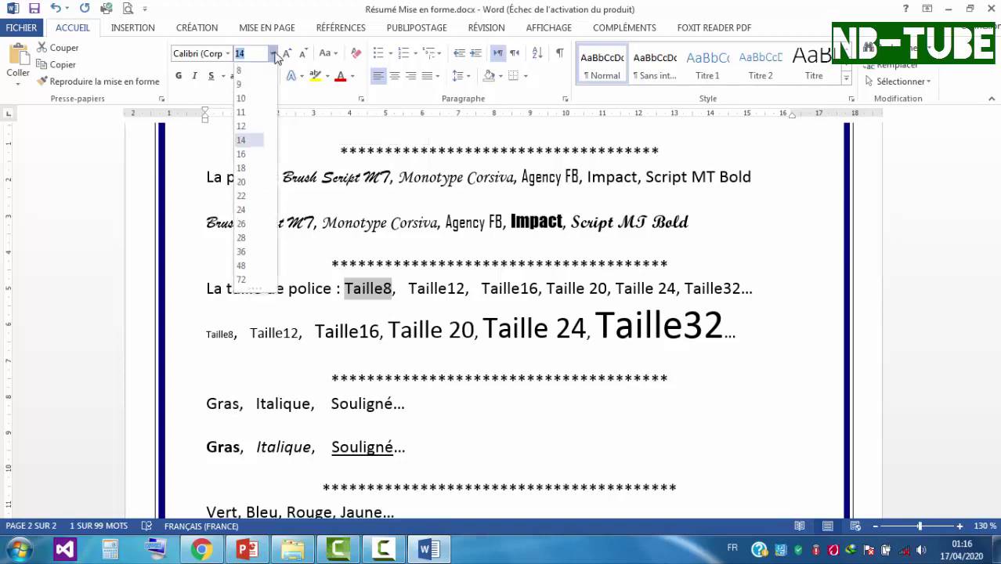
click(239, 70)
click(362, 288)
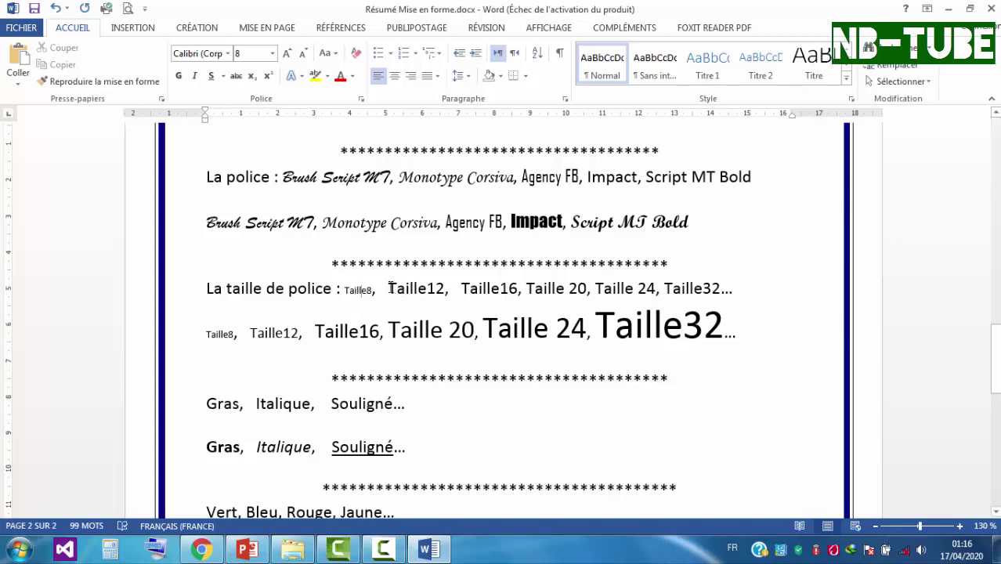
Set the font size of "Taille12" in the "La taille de police" line to 12
drag(390, 287, 445, 284)
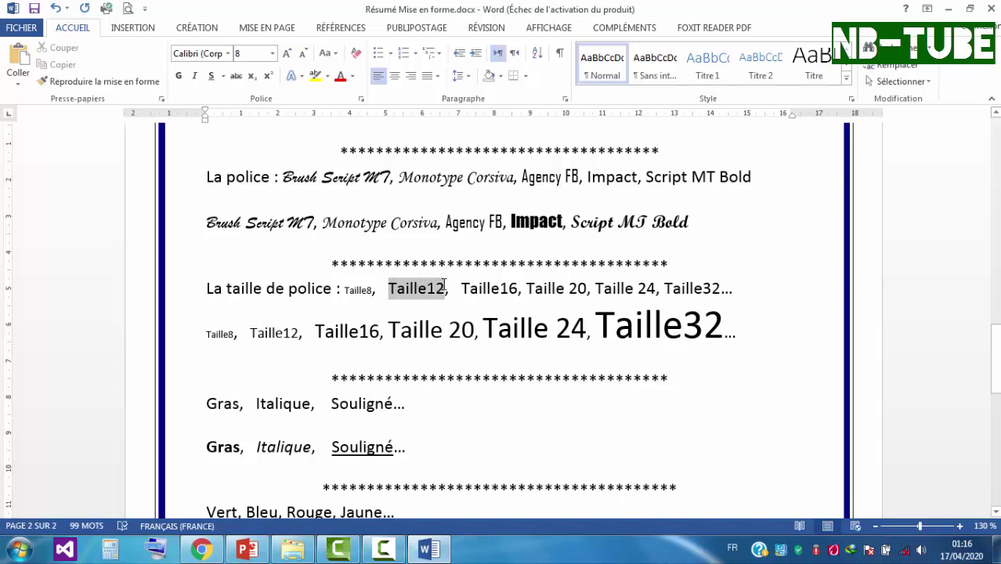
click(273, 54)
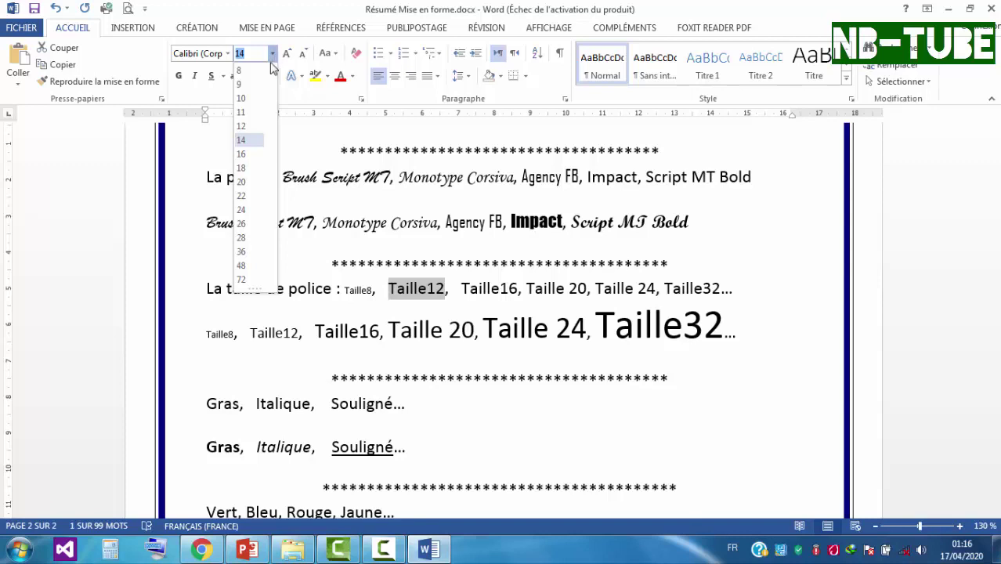
click(251, 126)
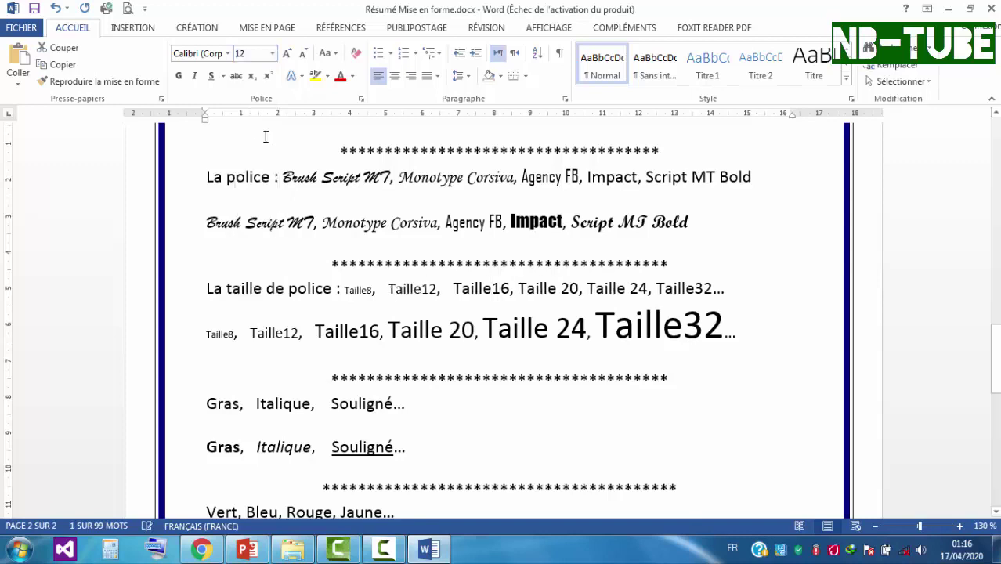
click(455, 290)
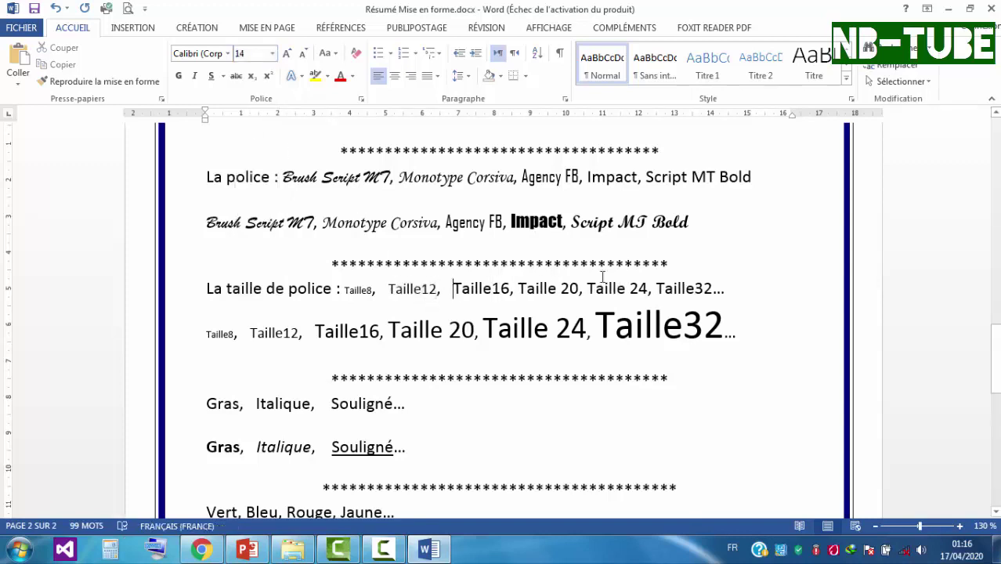
Set the font size of "Taille 24" in the "La taille de police" line to 24
drag(587, 288, 647, 286)
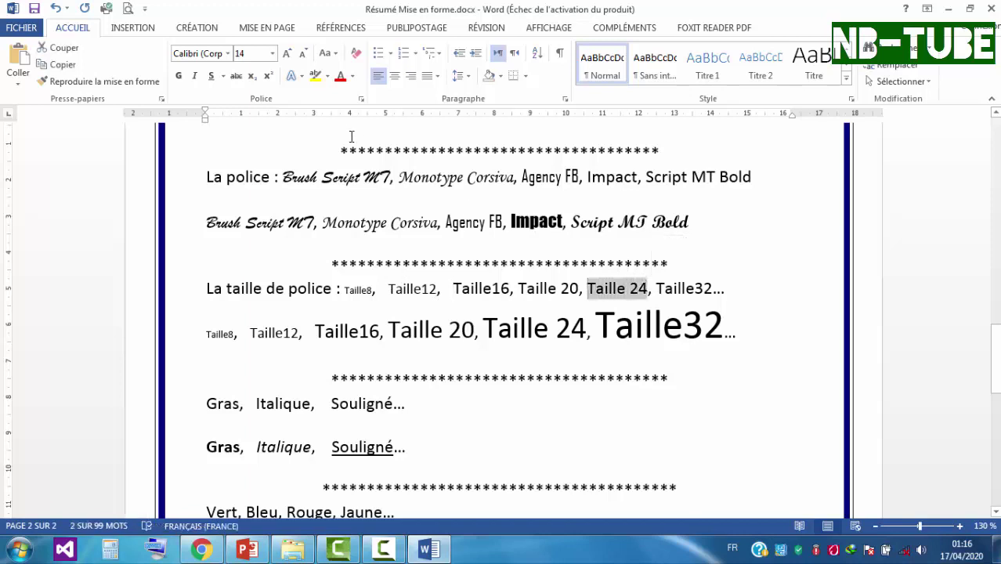
click(272, 54)
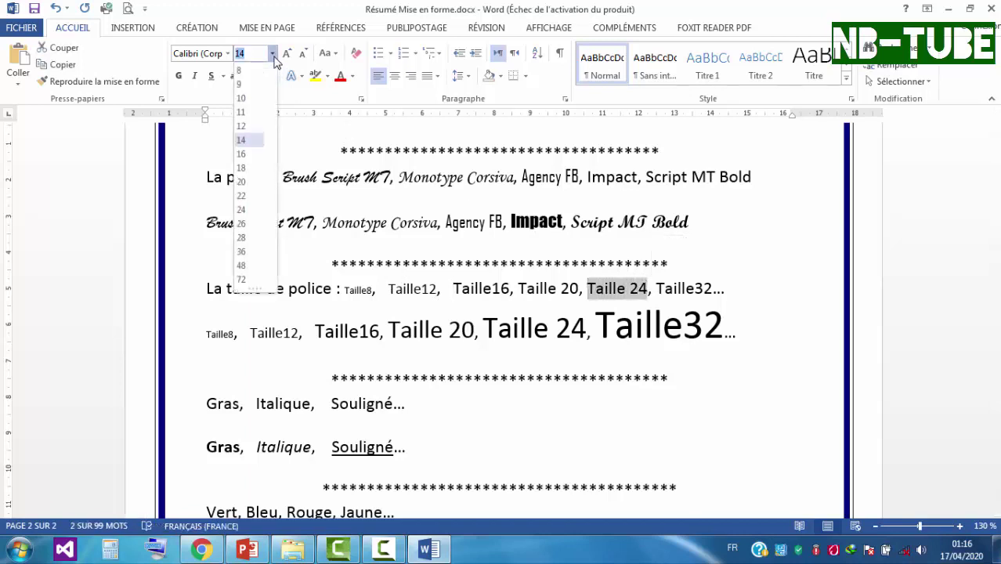
click(251, 213)
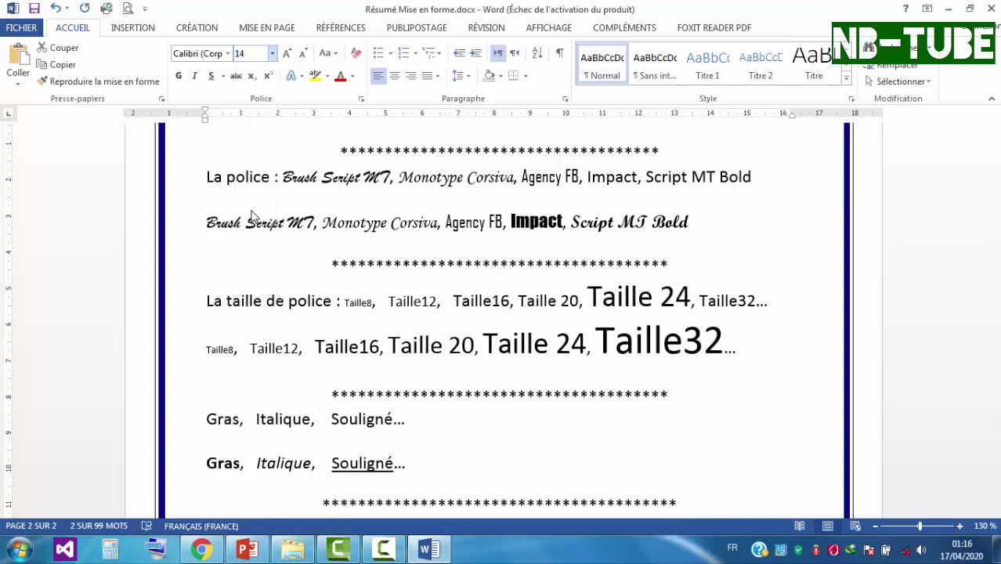
Set the font size of "Taille32" in the "La taille de police" line to 32
click(716, 300)
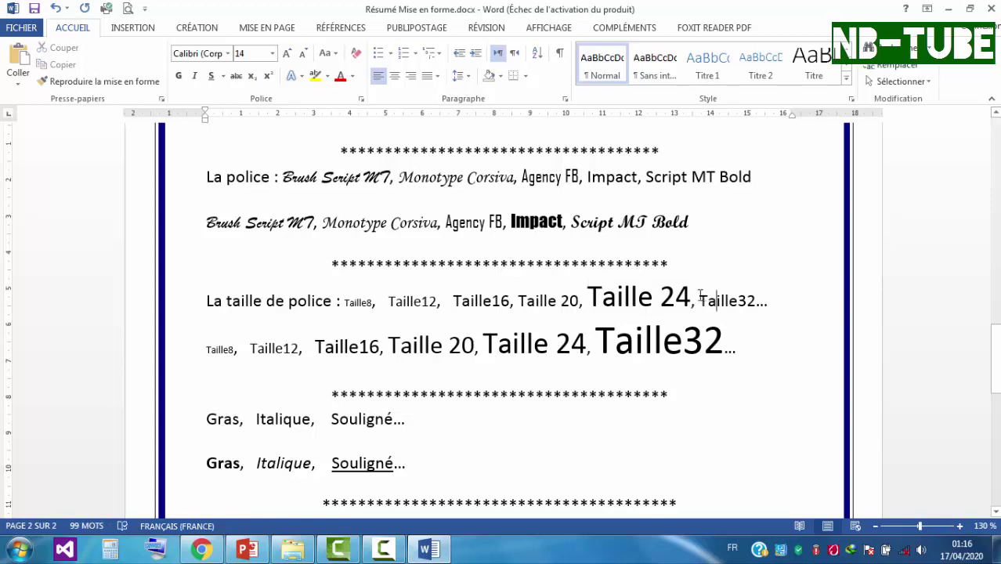
drag(700, 300, 756, 301)
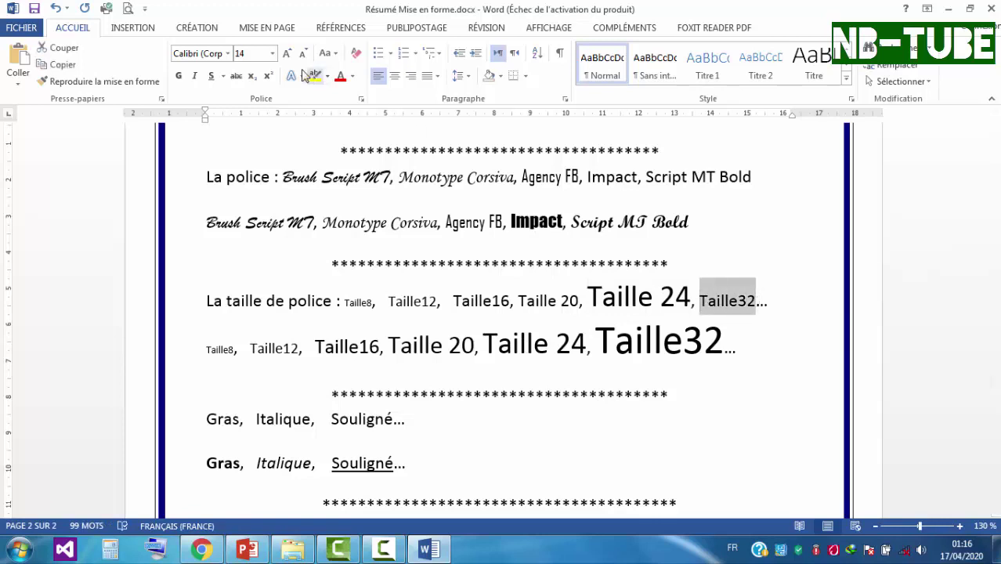
click(261, 60)
key(BackSpace)
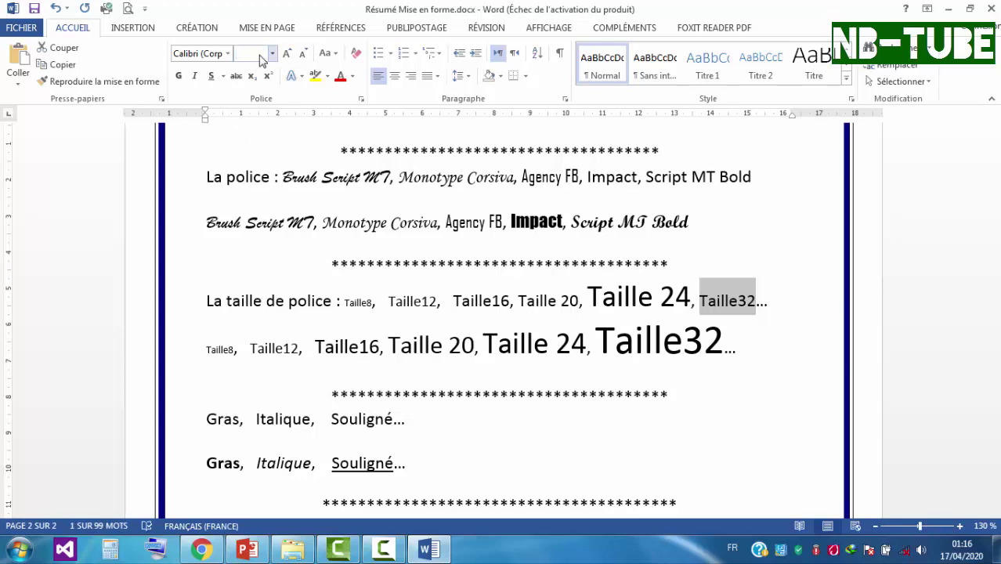
text(32)
key(Return)
click(356, 361)
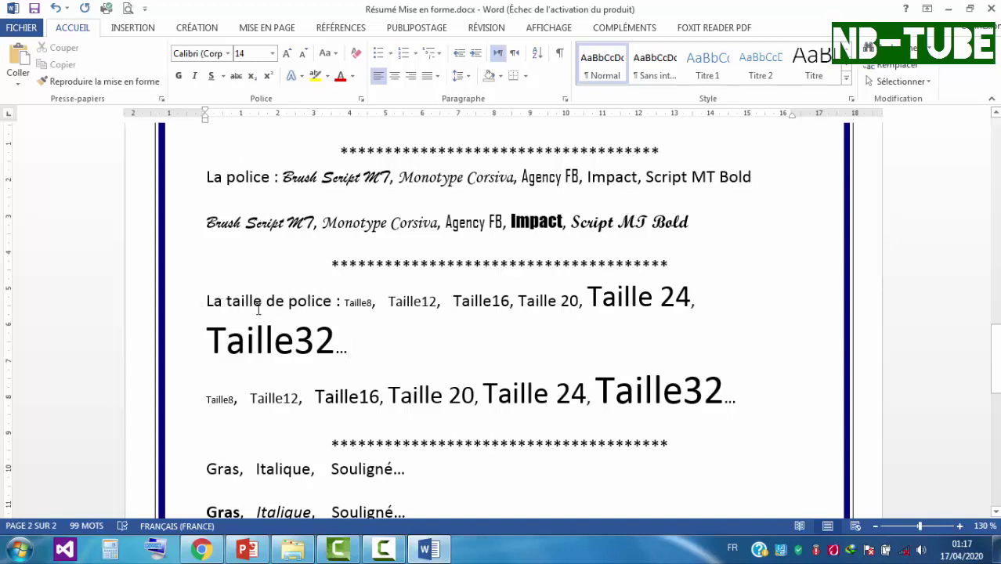
Compare the plain word "Gras" with its formatted example two lines below
drag(993, 339, 995, 359)
click(225, 284)
click(233, 324)
click(219, 281)
click(225, 326)
click(218, 283)
click(226, 326)
click(220, 284)
click(225, 325)
drag(206, 324, 234, 326)
click(240, 328)
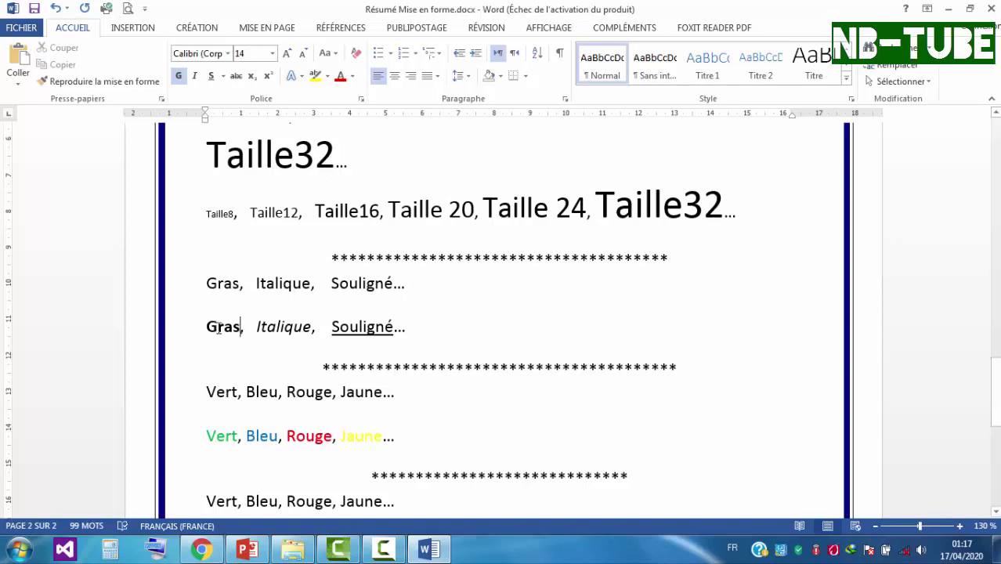
drag(213, 329, 236, 328)
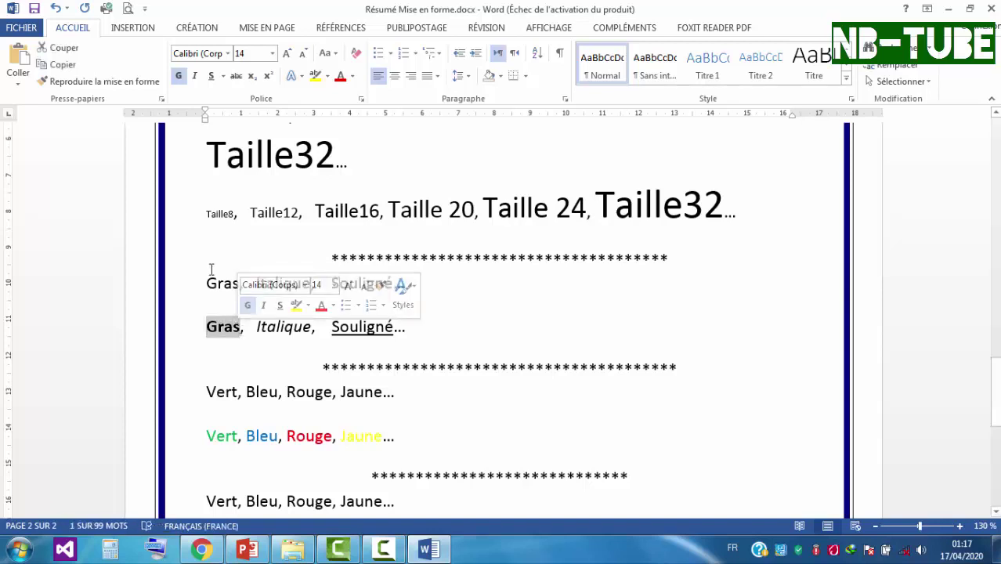
drag(207, 283, 240, 284)
click(232, 329)
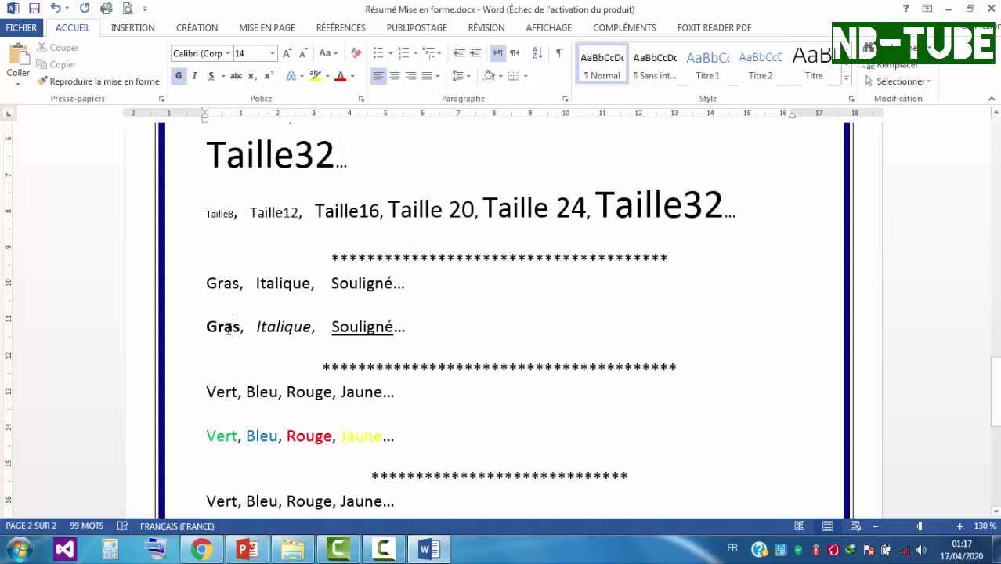
Make the word "Gras" bold in the unformatted "Gras, Italique, Souligné" line
click(207, 284)
drag(207, 284, 242, 284)
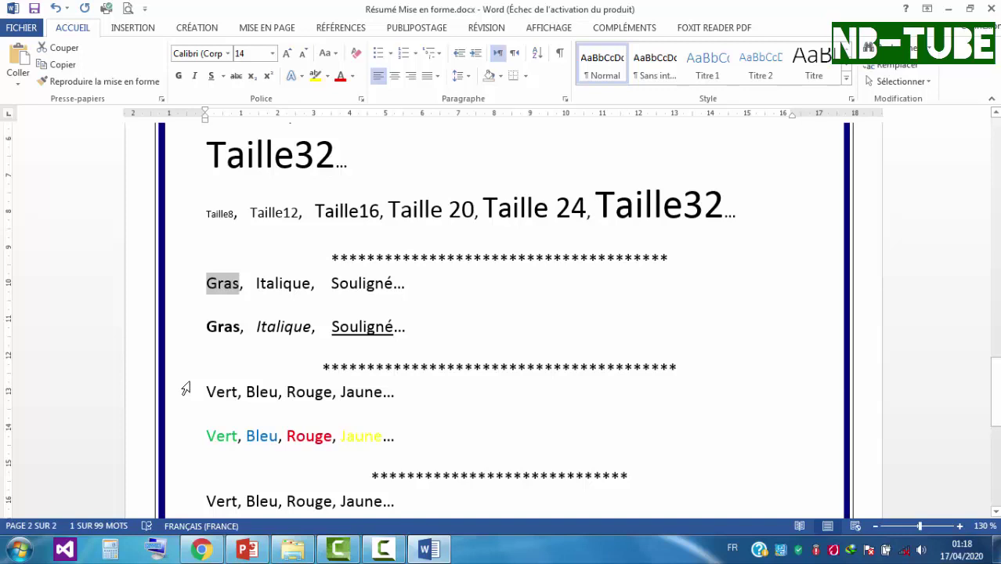
click(178, 76)
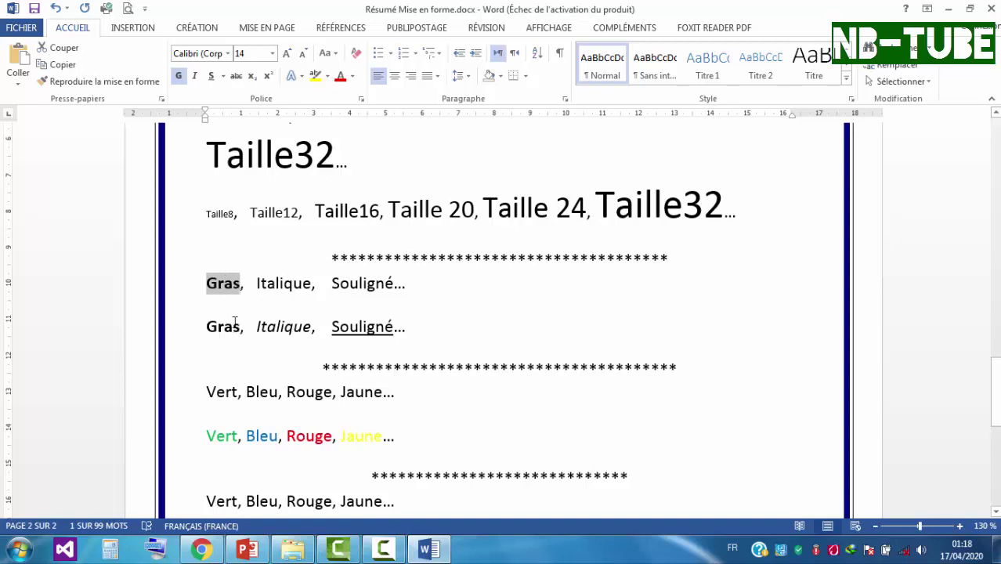
click(179, 78)
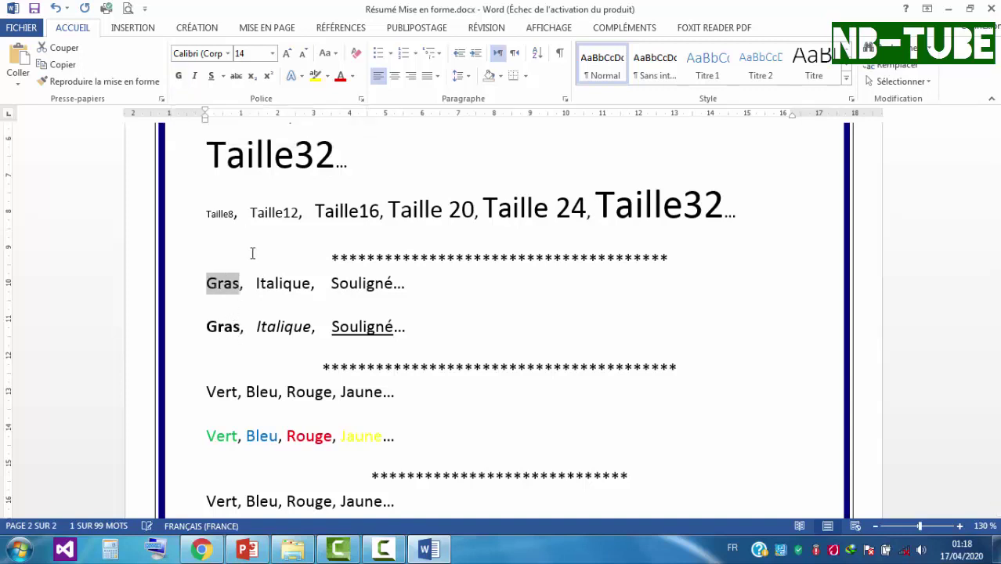
click(179, 76)
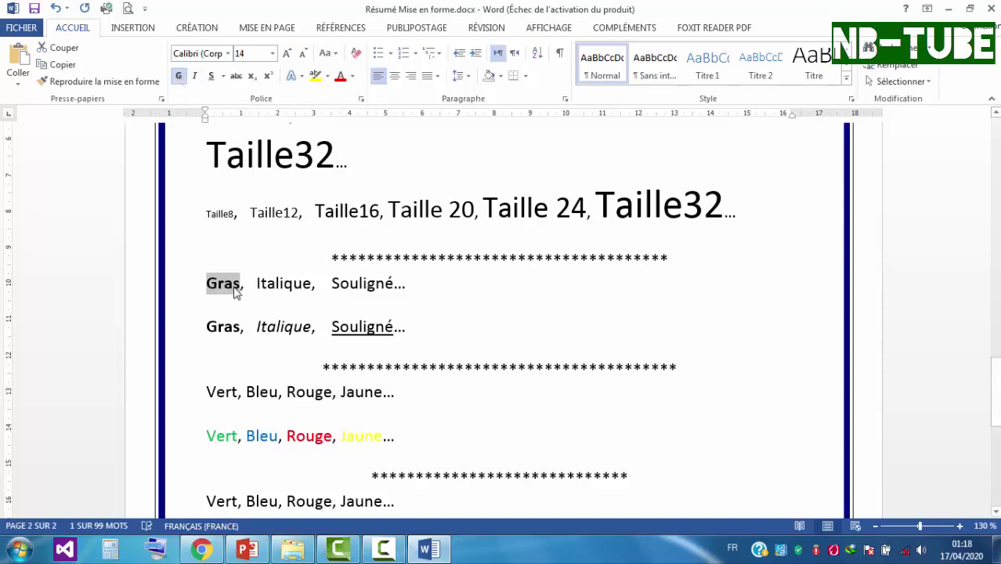
click(240, 285)
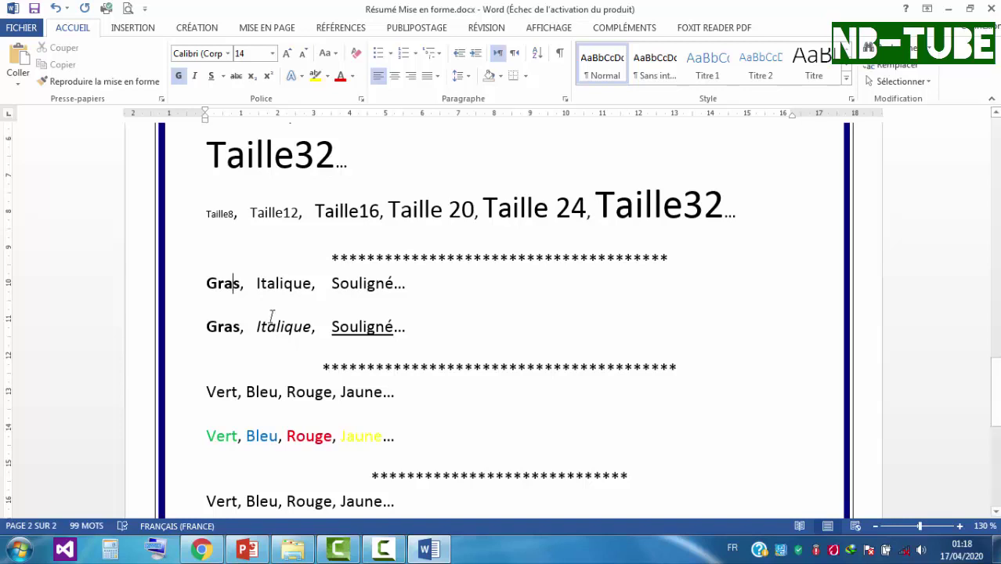
Italicize the word "Italique" in the upper "Gras, Italique, Souligné" line
drag(256, 283, 315, 282)
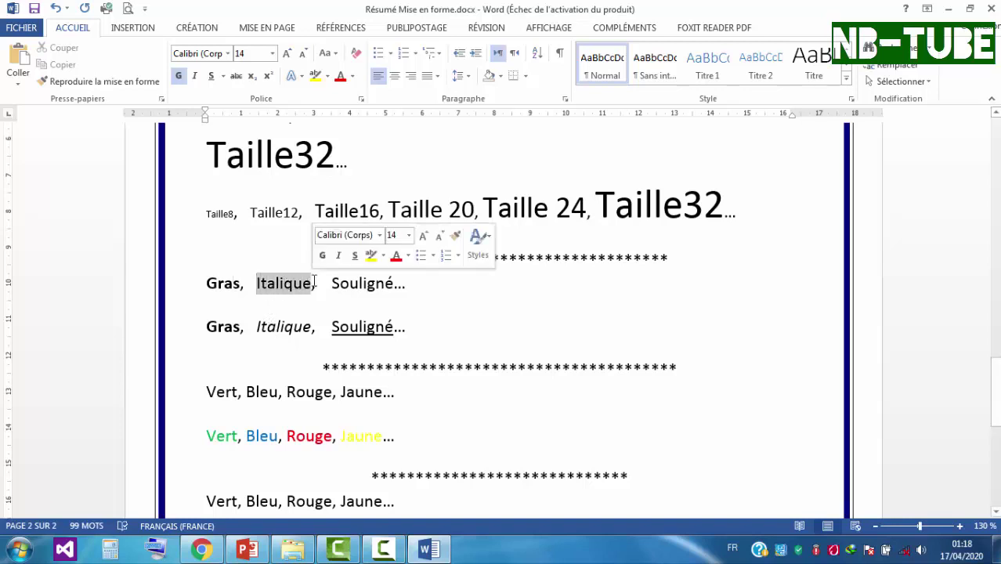
click(195, 78)
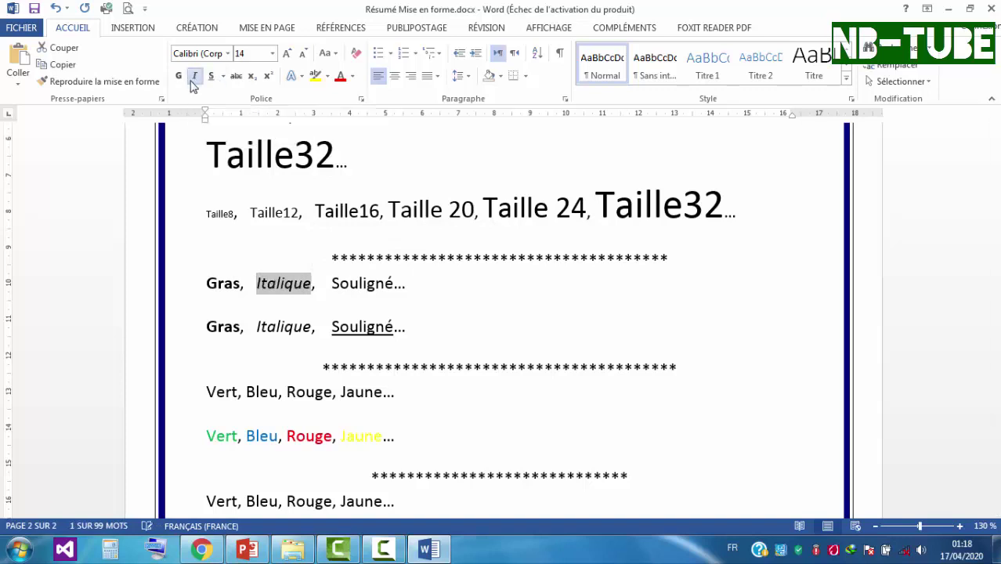
click(195, 78)
click(195, 78)
click(194, 78)
click(195, 78)
click(194, 79)
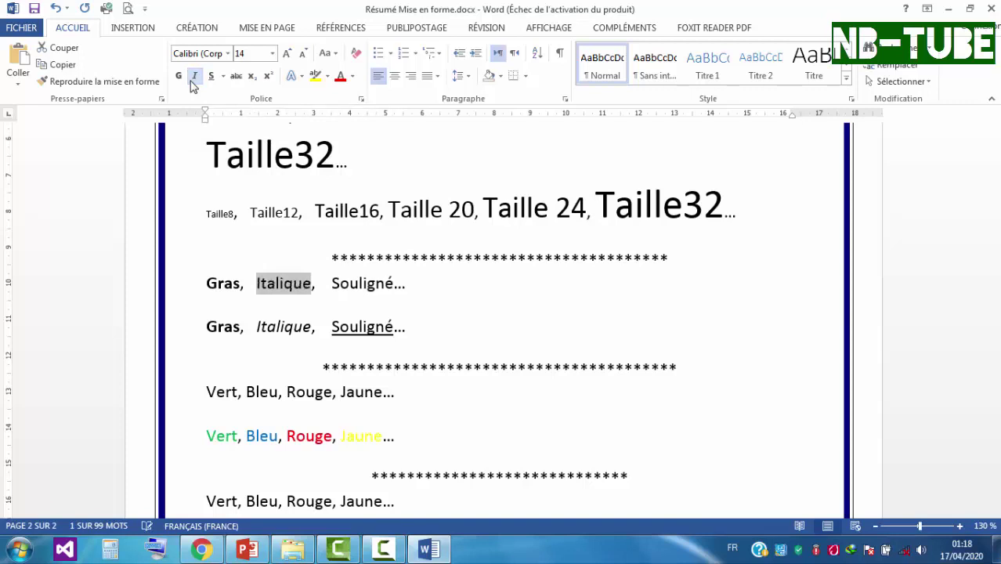
click(192, 81)
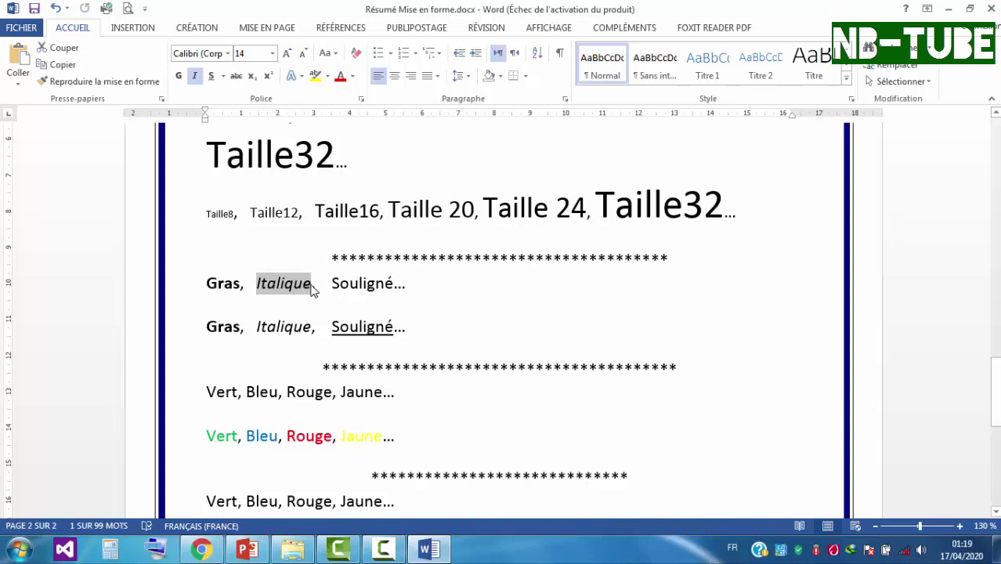
click(312, 289)
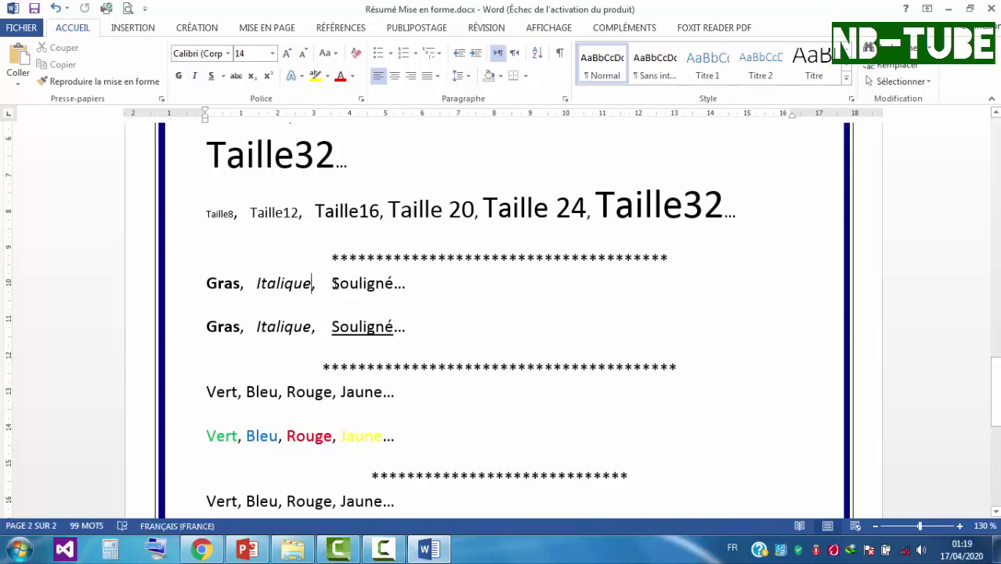
Underline the word "Souligné" in the upper "Gras, Italique, Souligné" line, leaving out the trailing dots
drag(333, 285, 396, 284)
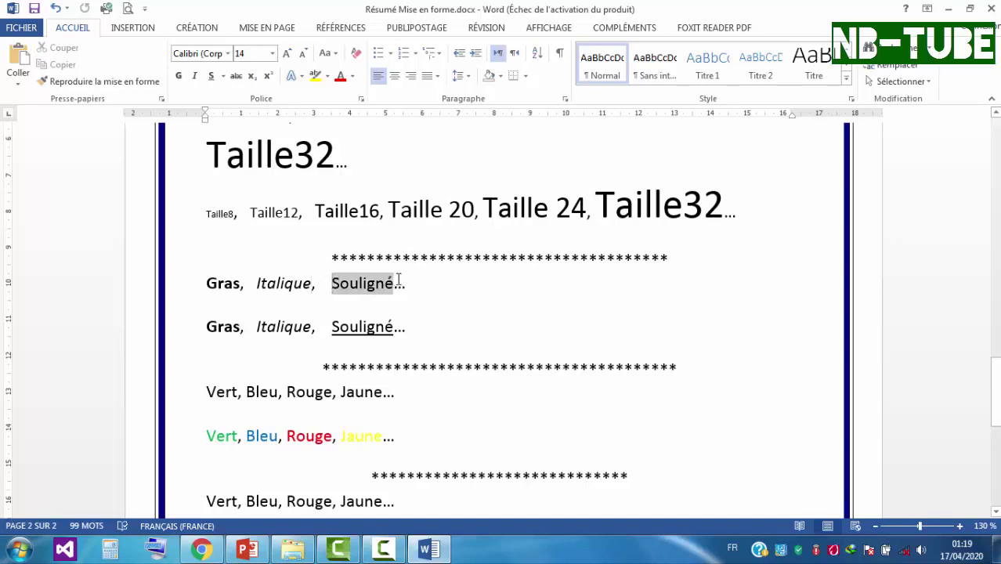
click(363, 333)
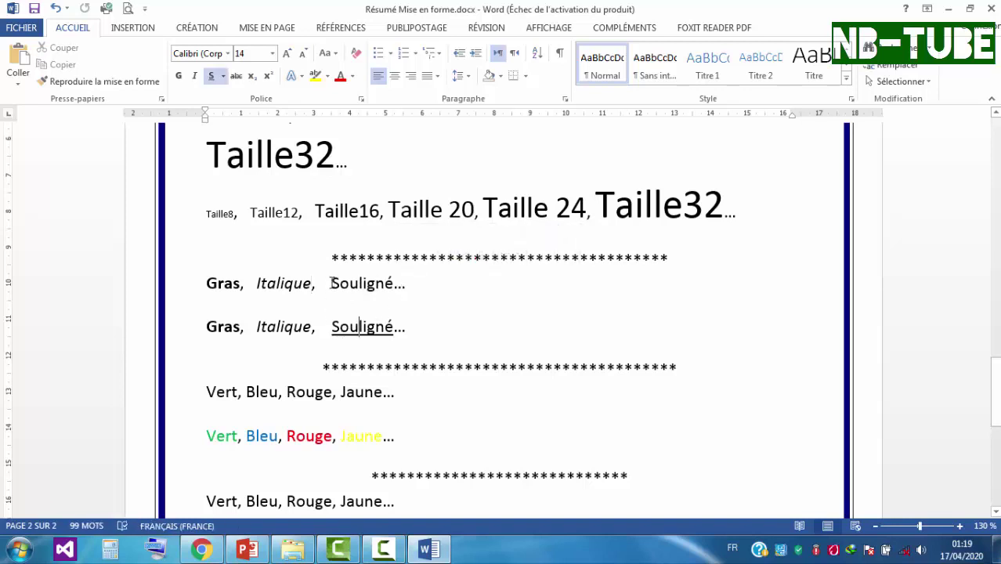
drag(333, 283, 396, 283)
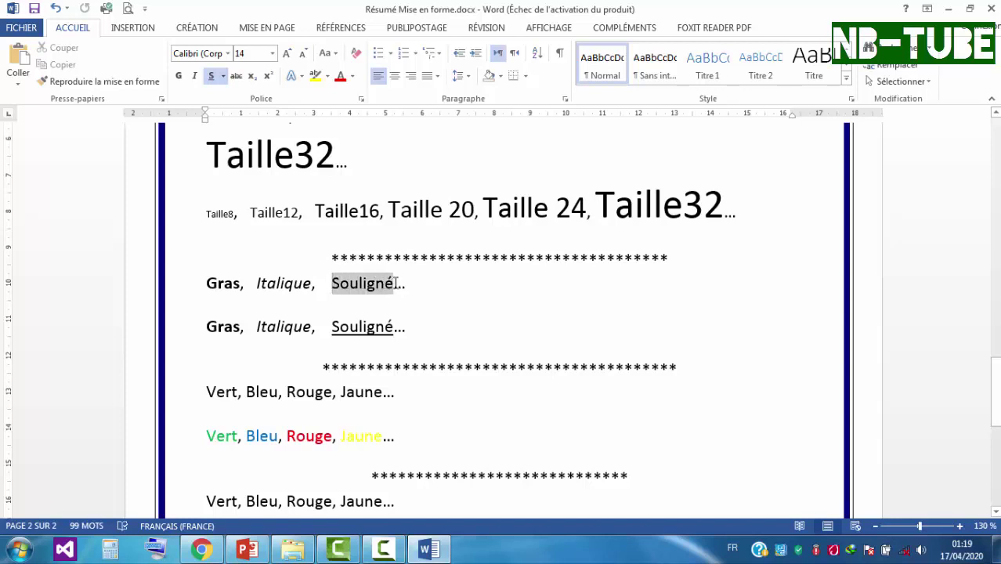
click(394, 283)
drag(315, 284, 396, 283)
click(373, 280)
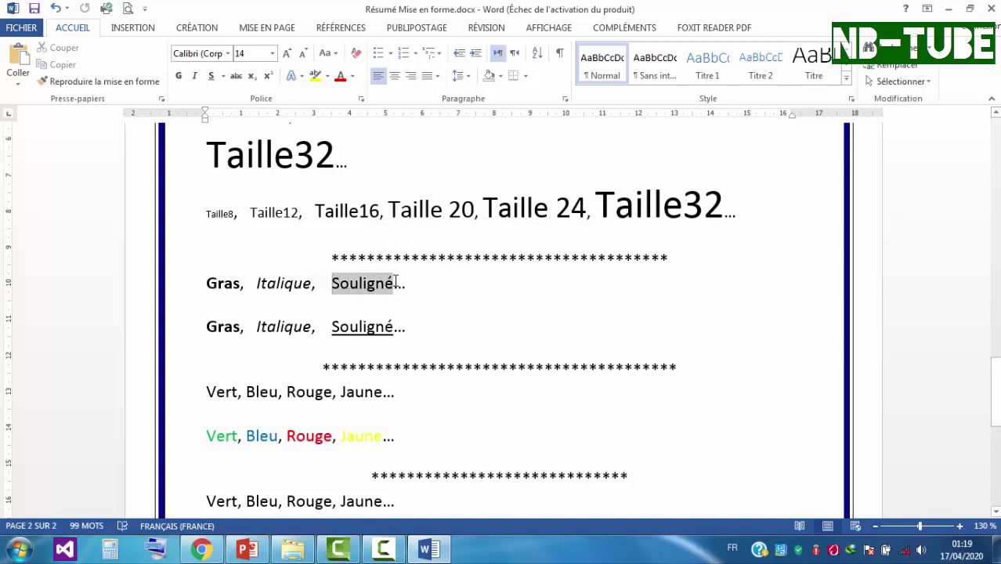
click(210, 77)
click(406, 299)
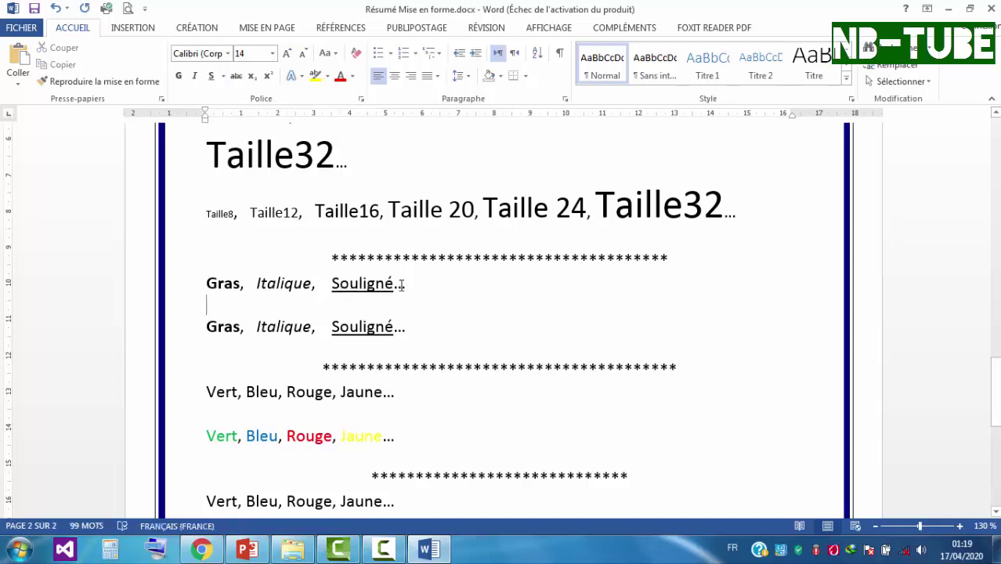
key(Home)
Insert the label "La couleur de police : " in front of the first plain "Vert, Bleu, Rouge, Jaune" line
drag(997, 394, 996, 422)
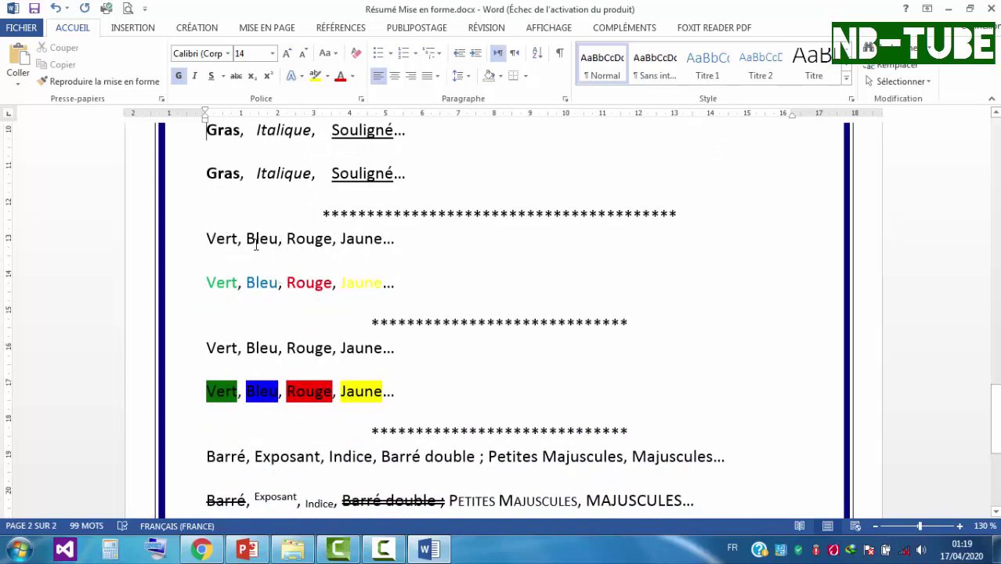
click(206, 238)
text(La couleur)
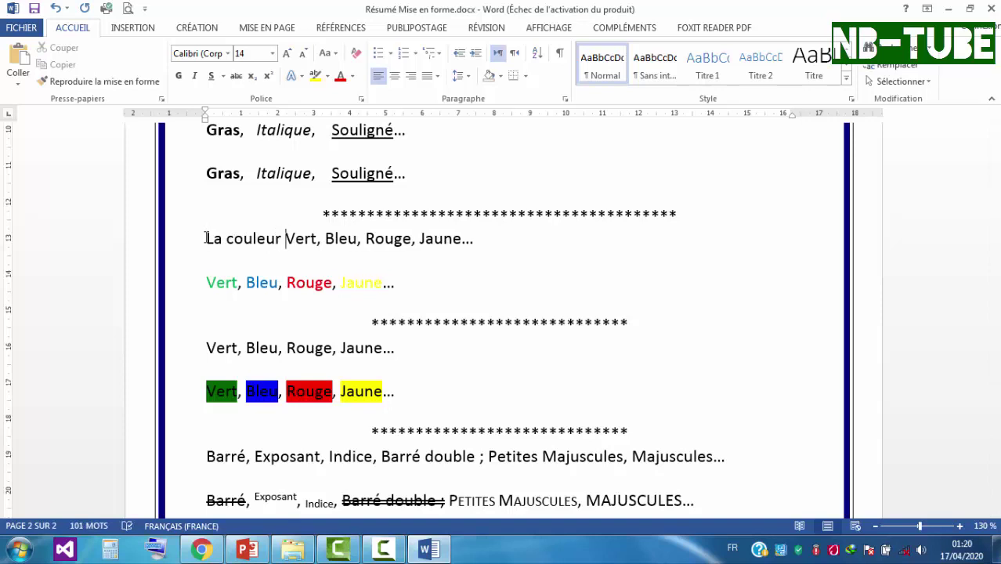
text( de poliv)
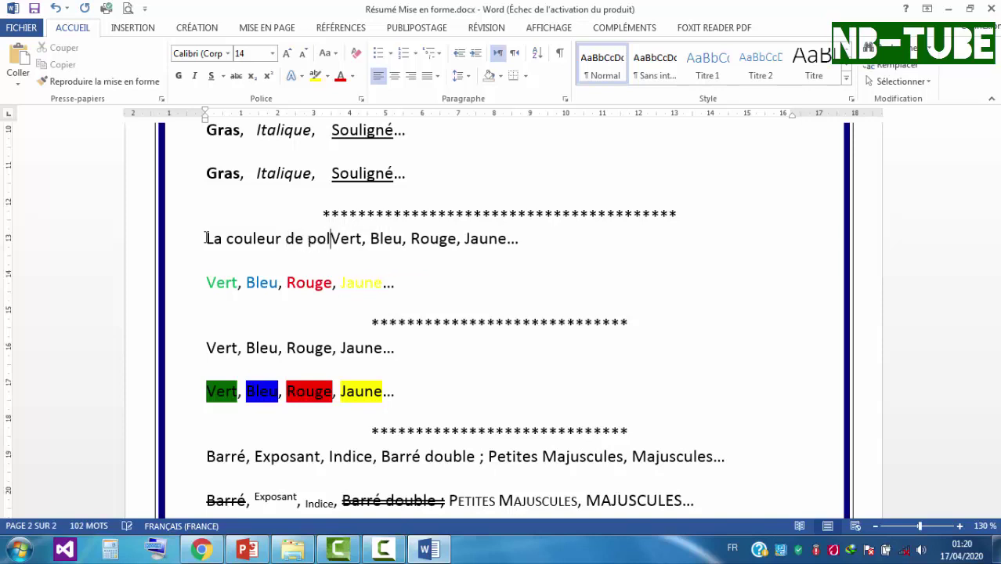
key(BackSpace)
text(ce)
text(:)
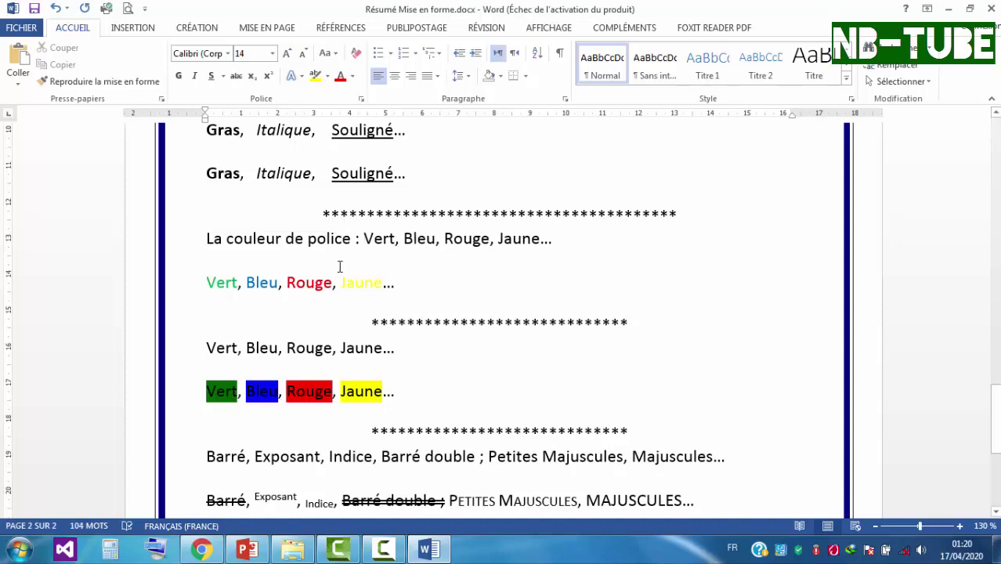
Set the font color of "Vert" in the "La couleur de police" line to the standard green (Vert)
drag(365, 238, 395, 238)
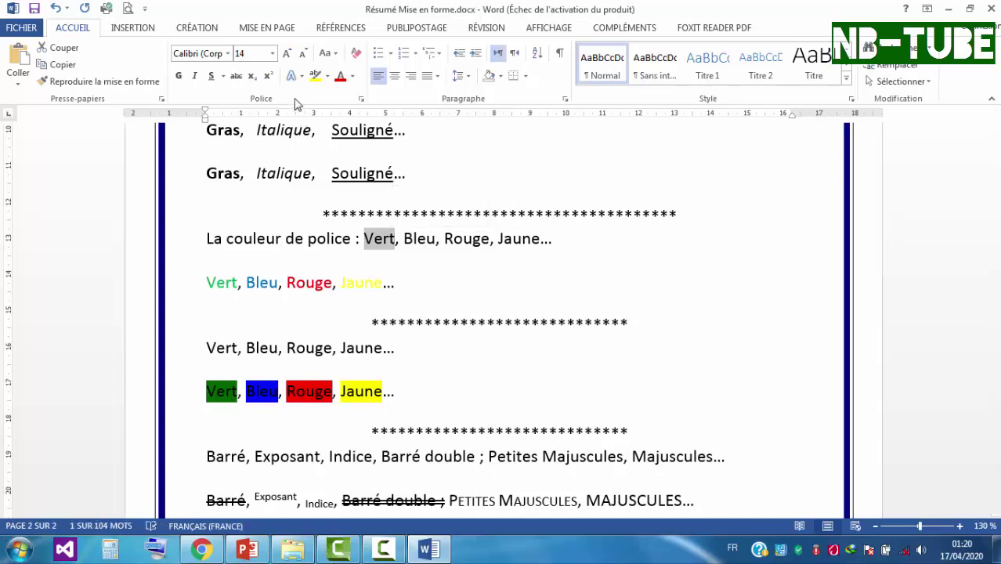
click(354, 78)
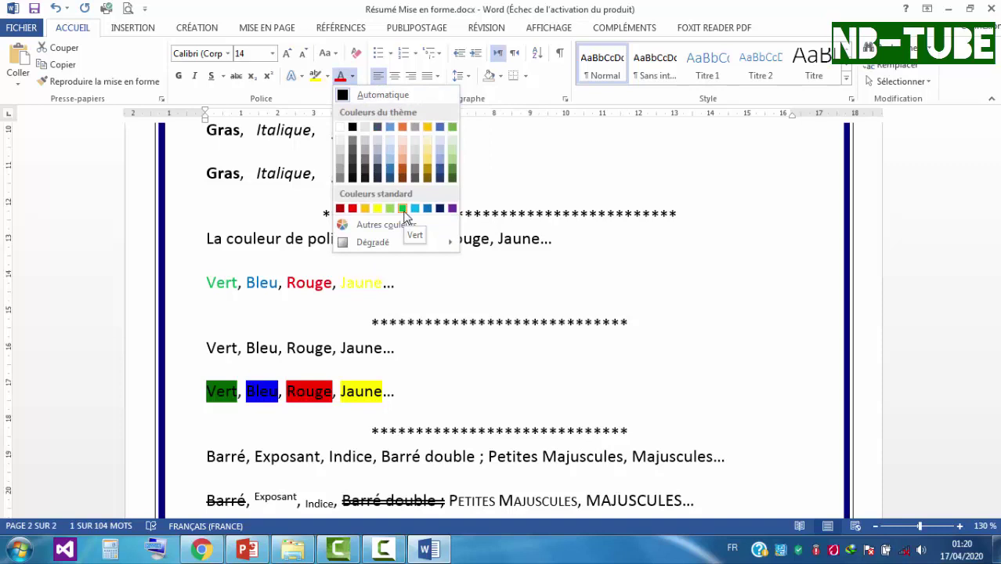
click(403, 210)
key(Down)
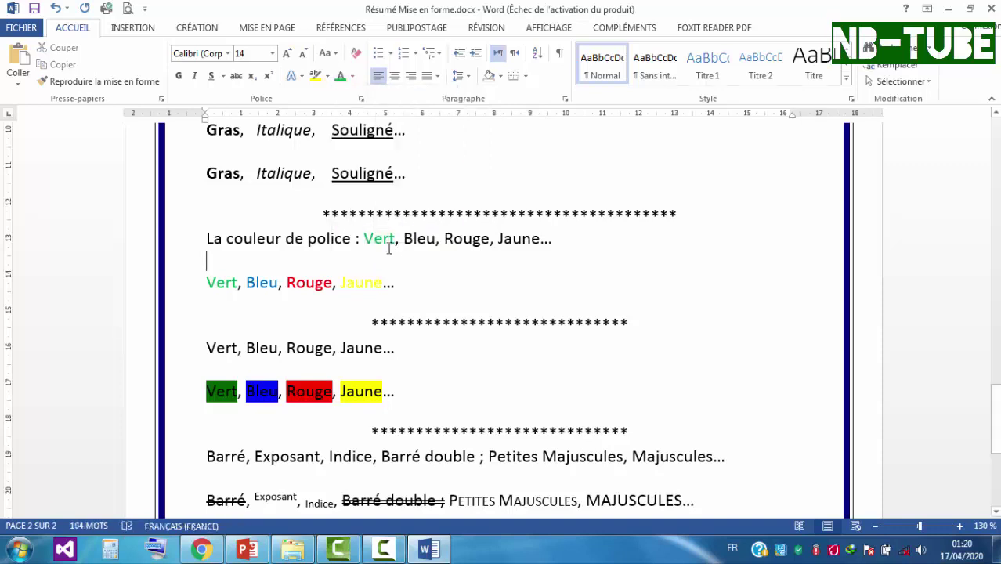
Set the font color of "Bleu" in the "La couleur de police" line to the standard blue
drag(404, 239, 435, 239)
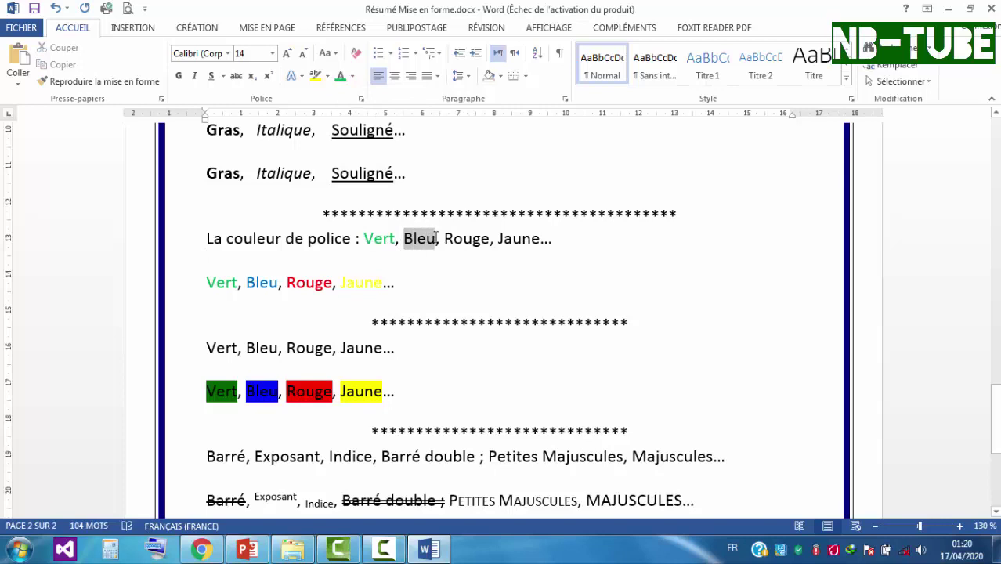
click(353, 76)
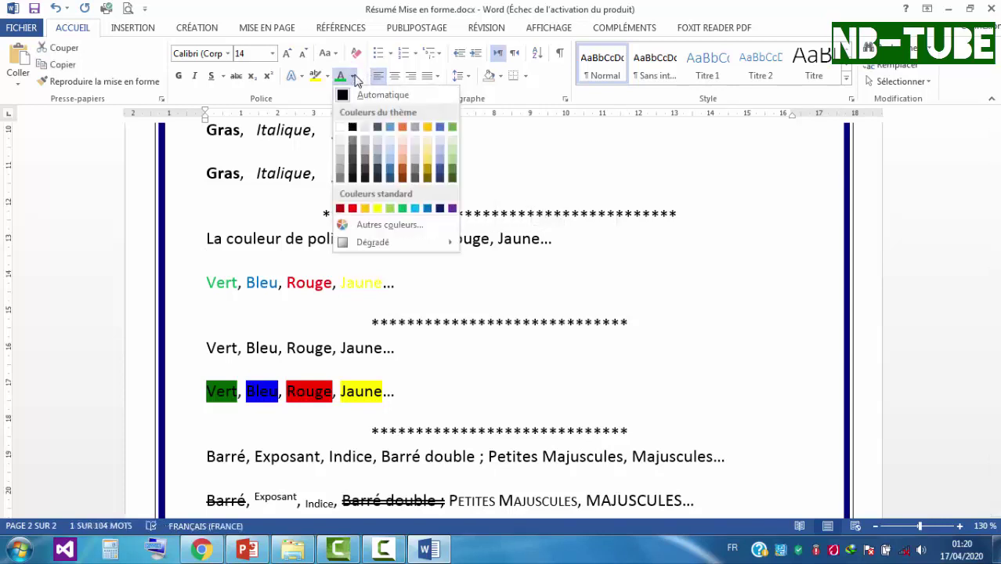
click(429, 208)
Set the font color of "Rouge" in the "La couleur de police" line to the standard red
click(464, 241)
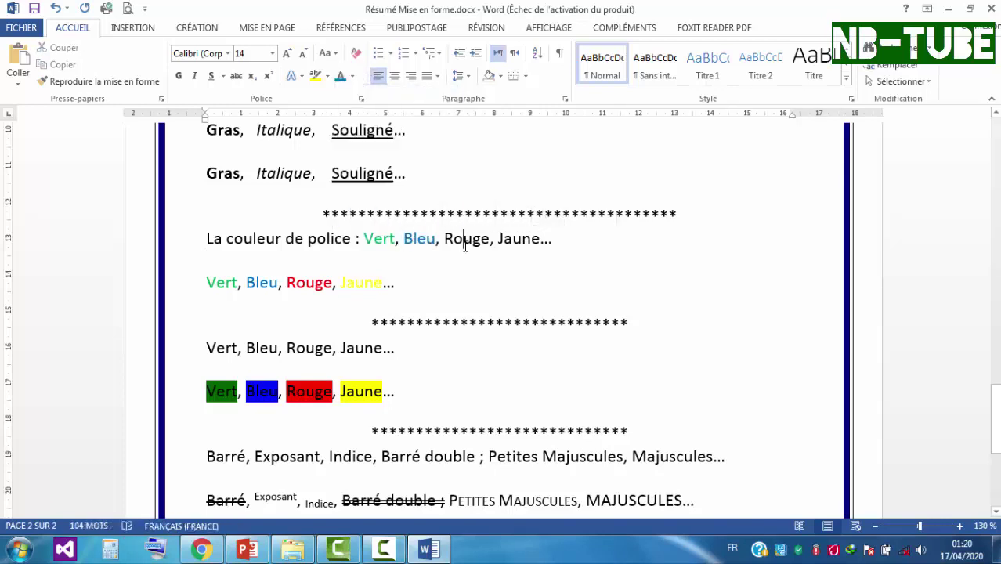
drag(444, 238, 491, 238)
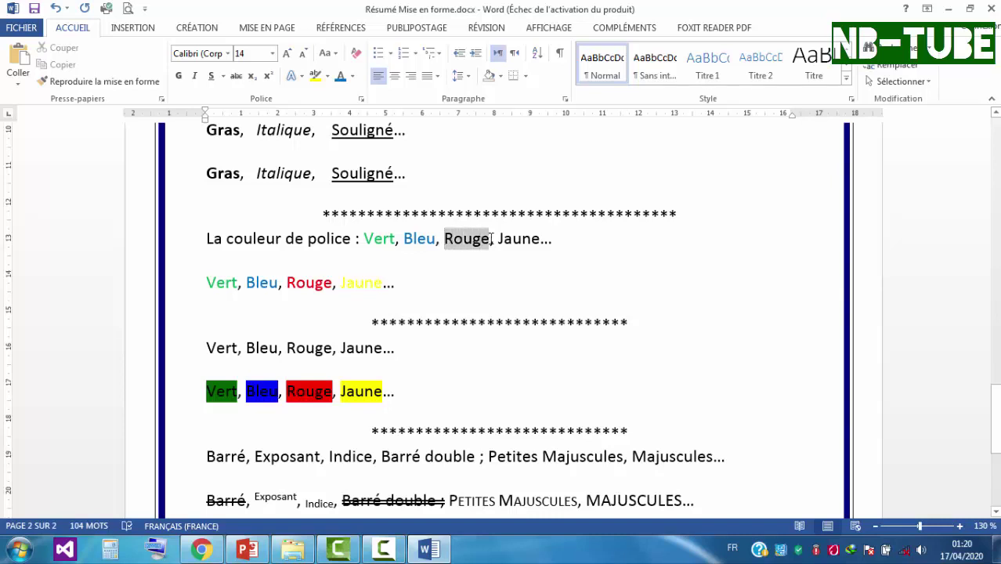
click(354, 76)
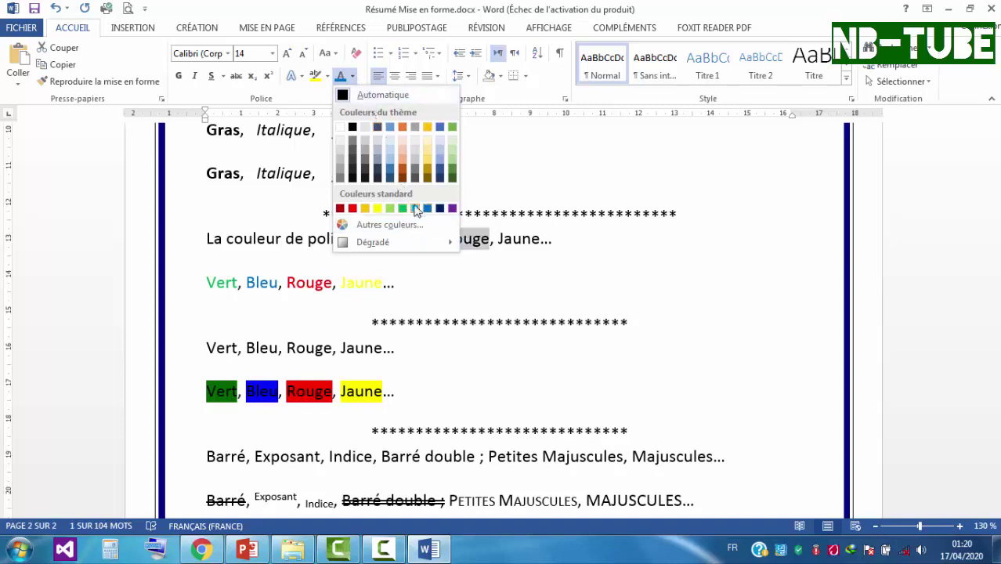
click(353, 208)
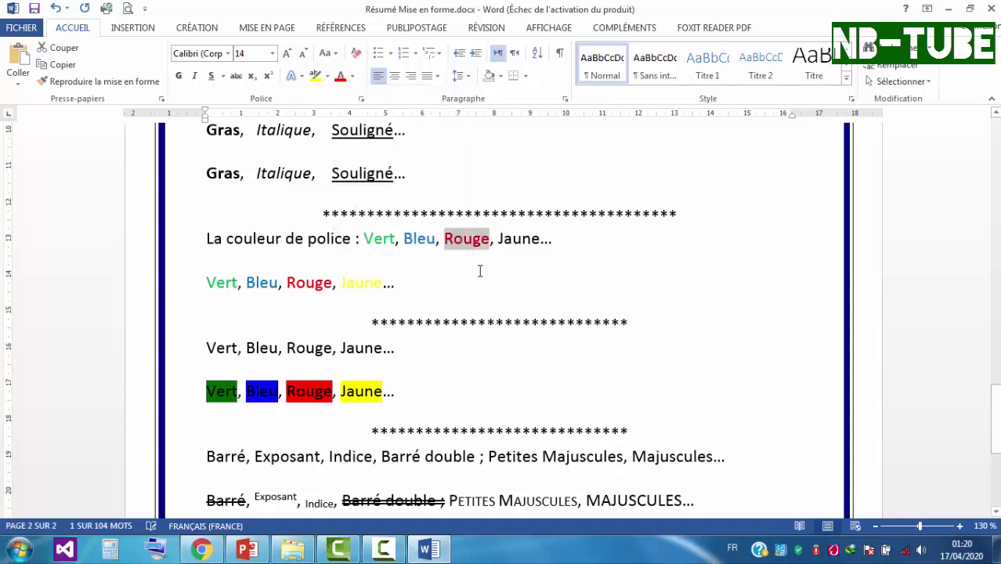
Insert the label "La couleur de surbrillance :" in front of the second plain "Vert, Bleu, Rouge, Jaune" line, correcting the misspelled word
click(515, 244)
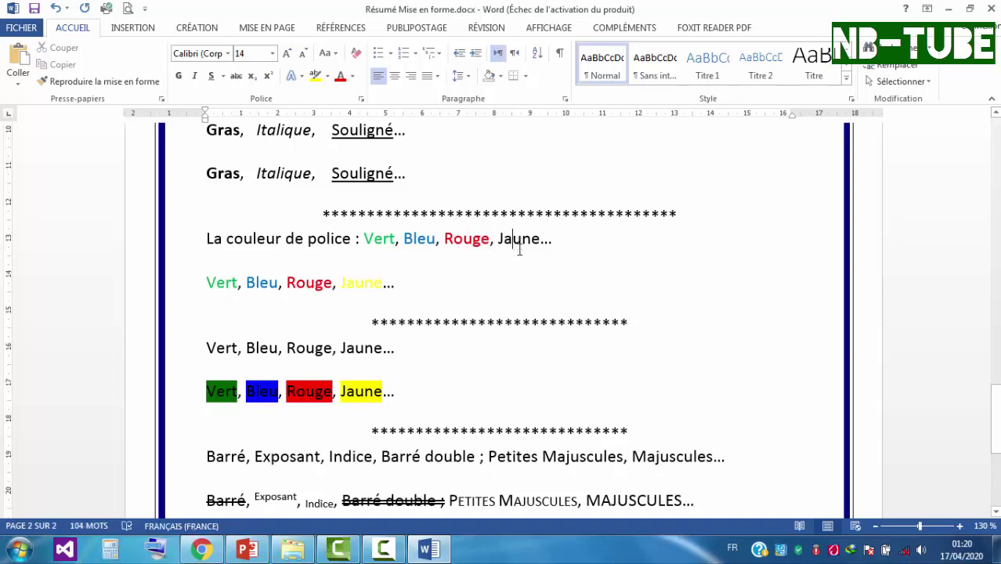
drag(996, 415, 995, 421)
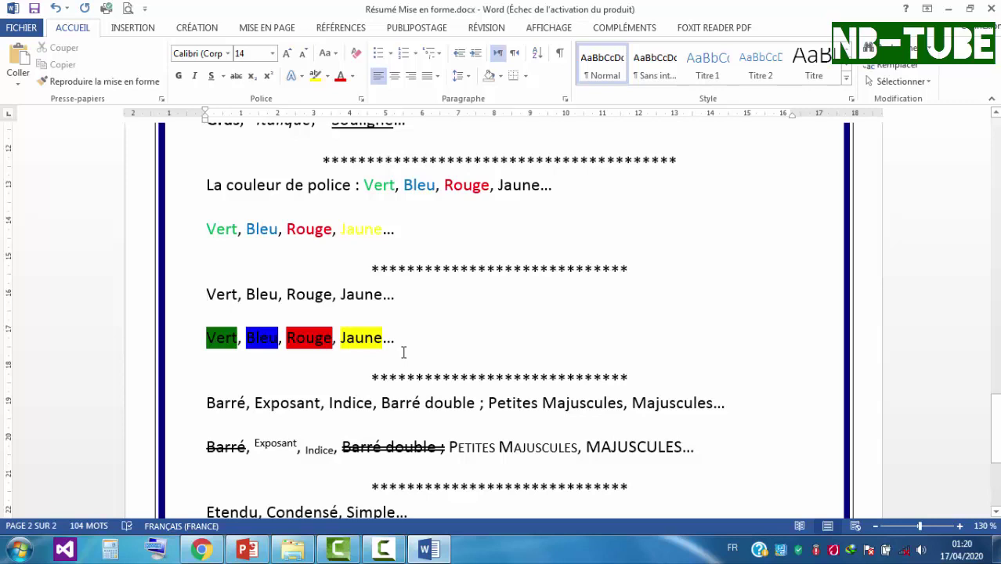
text(La couleu)
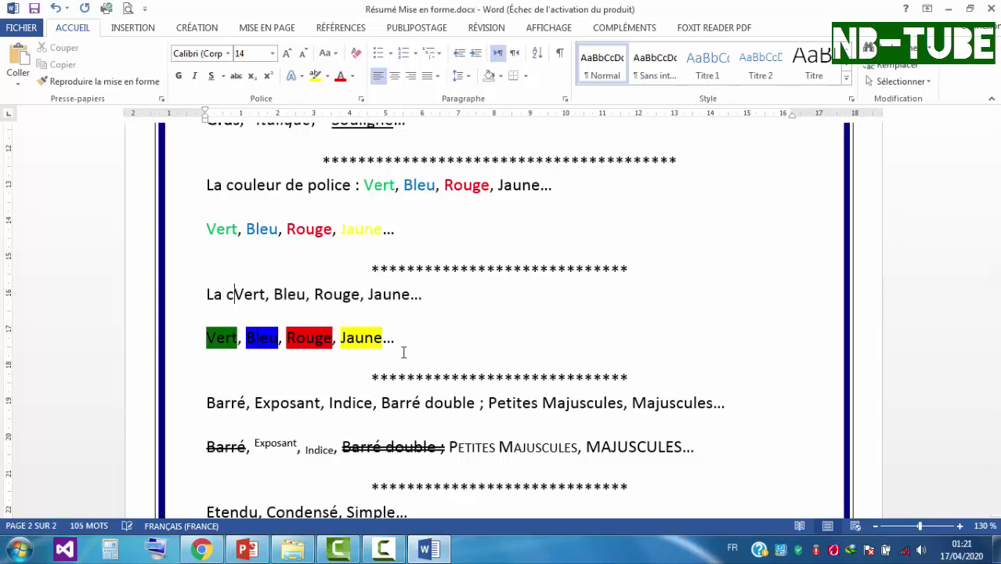
text(r )
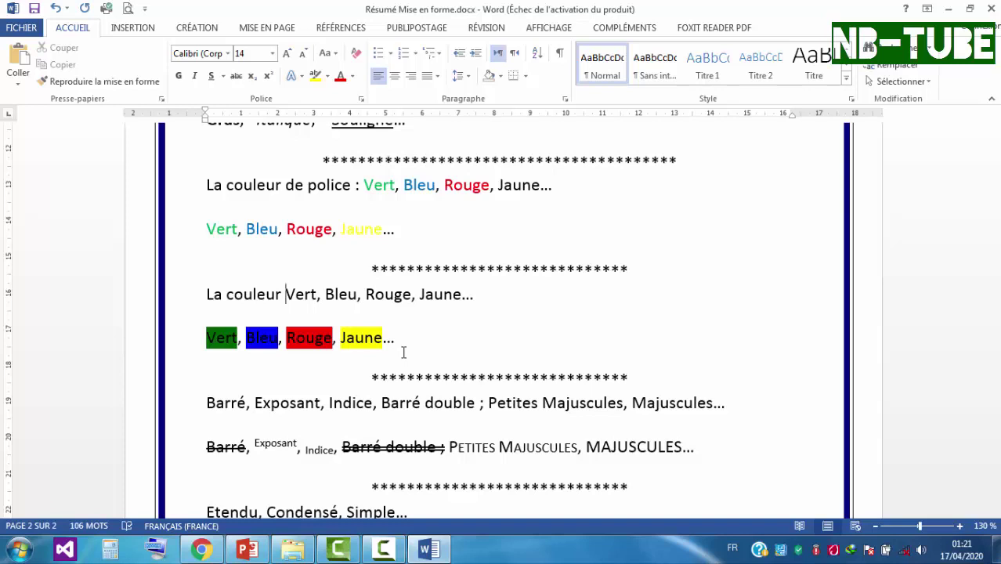
text(de surbrillence)
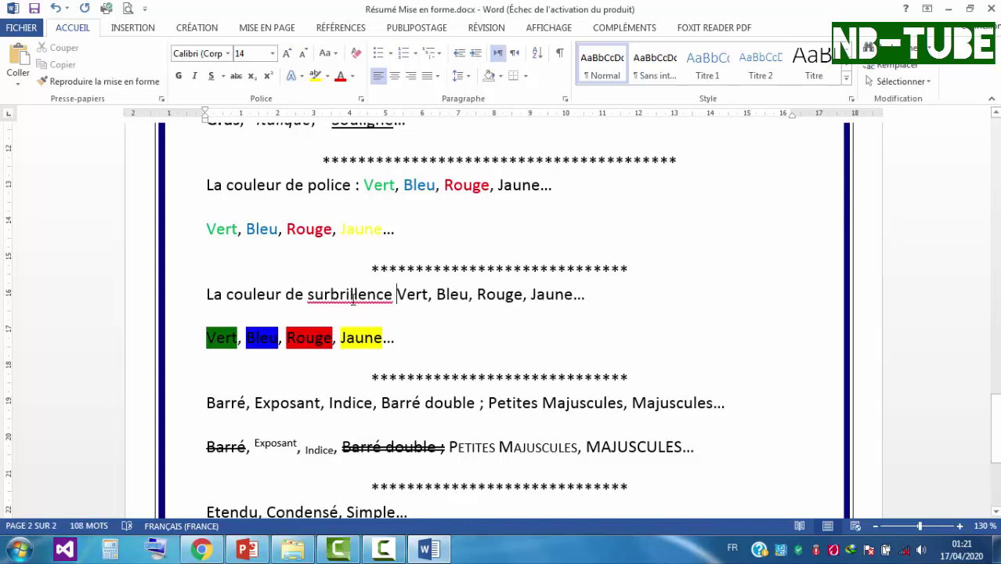
right_click(389, 301)
click(417, 313)
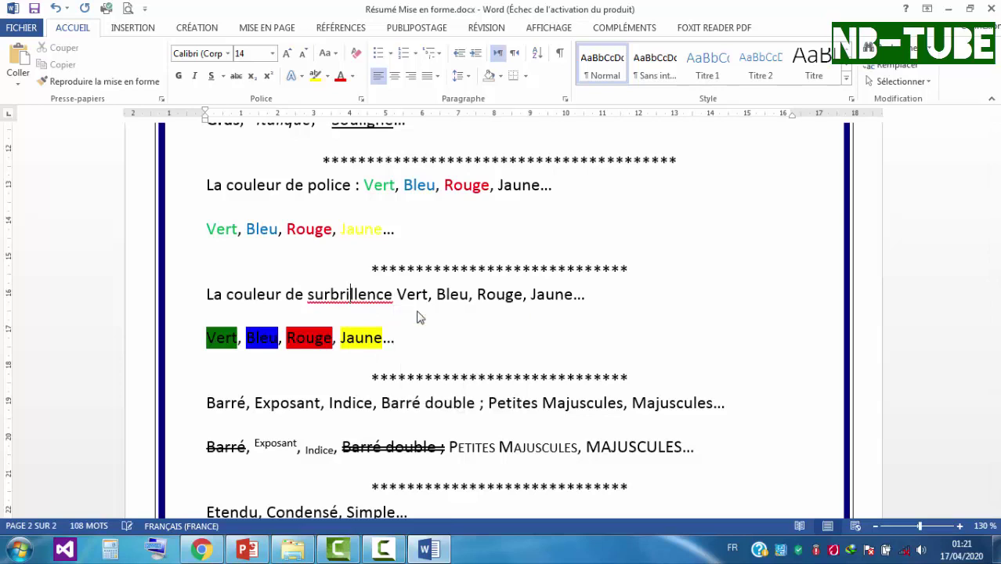
text(:)
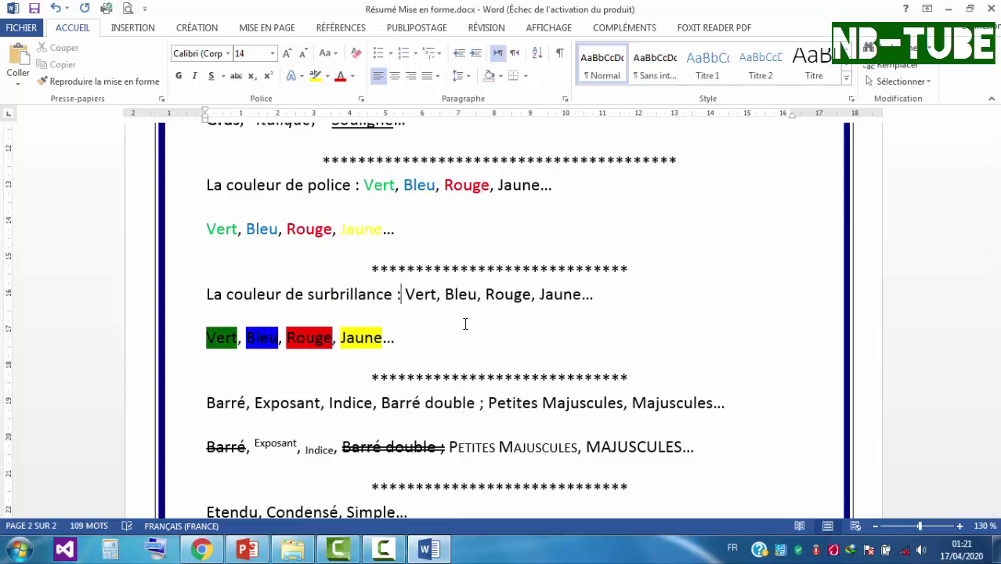
Highlight the word "Vert" in the "La couleur de surbrillance" line in dark green
click(405, 294)
drag(404, 294, 436, 295)
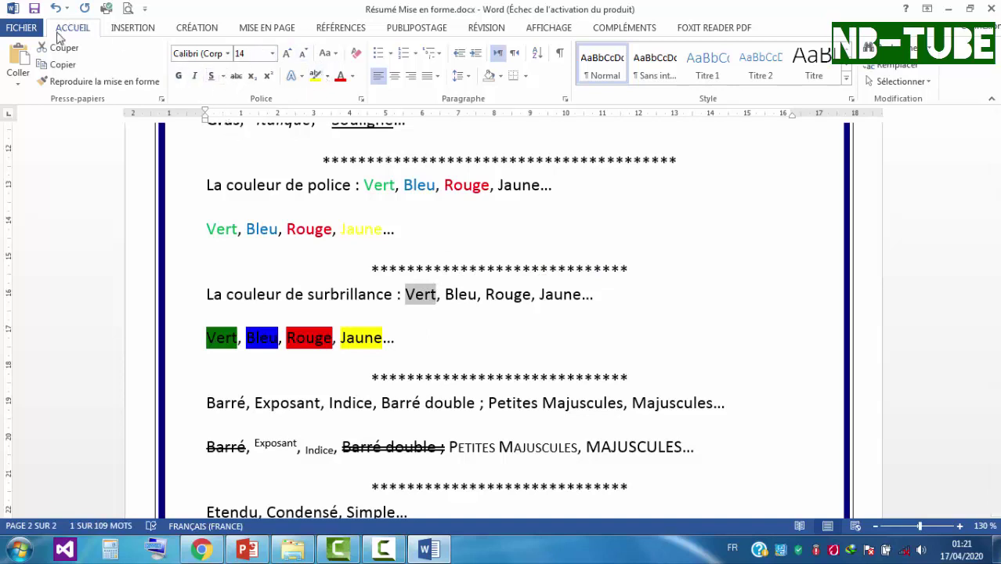
click(328, 76)
click(329, 78)
click(329, 79)
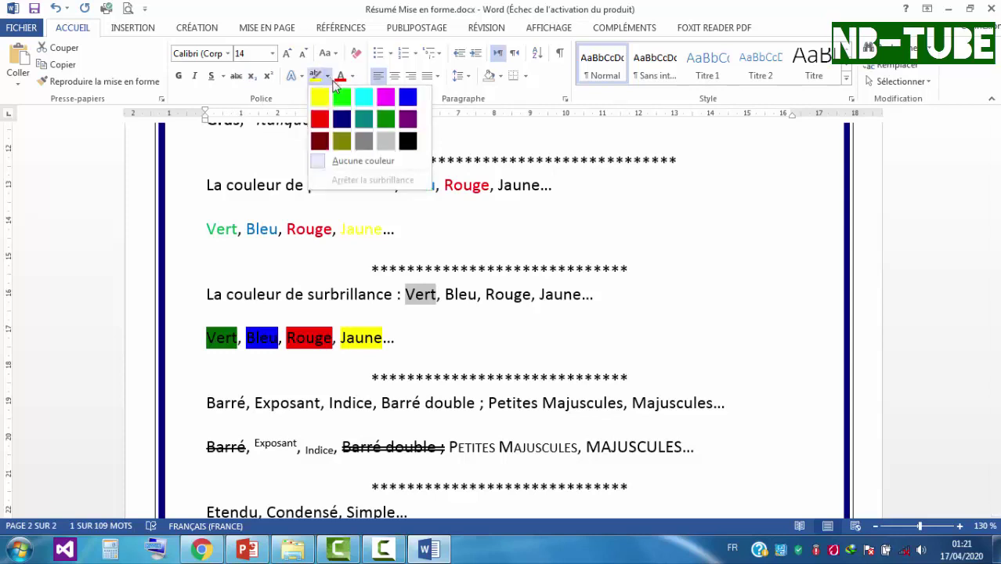
click(390, 125)
click(443, 315)
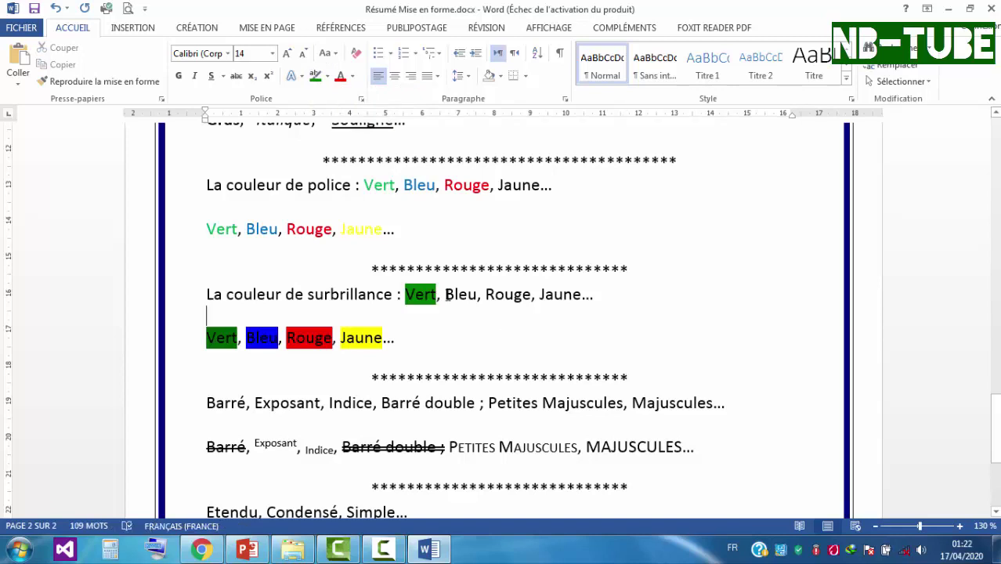
Highlight the word "Bleu" in the "La couleur de surbrillance" line in bright blue
drag(446, 295, 478, 295)
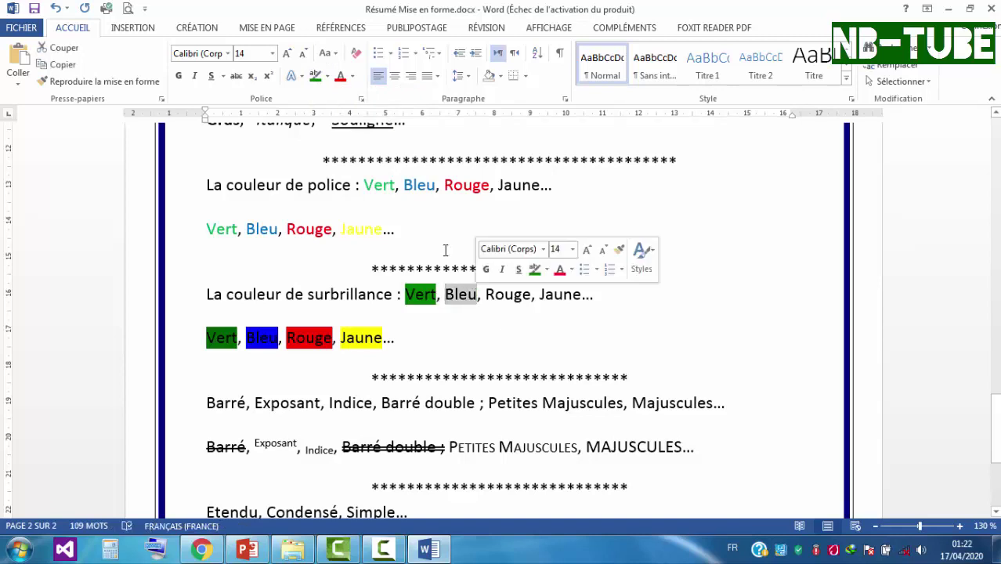
click(328, 76)
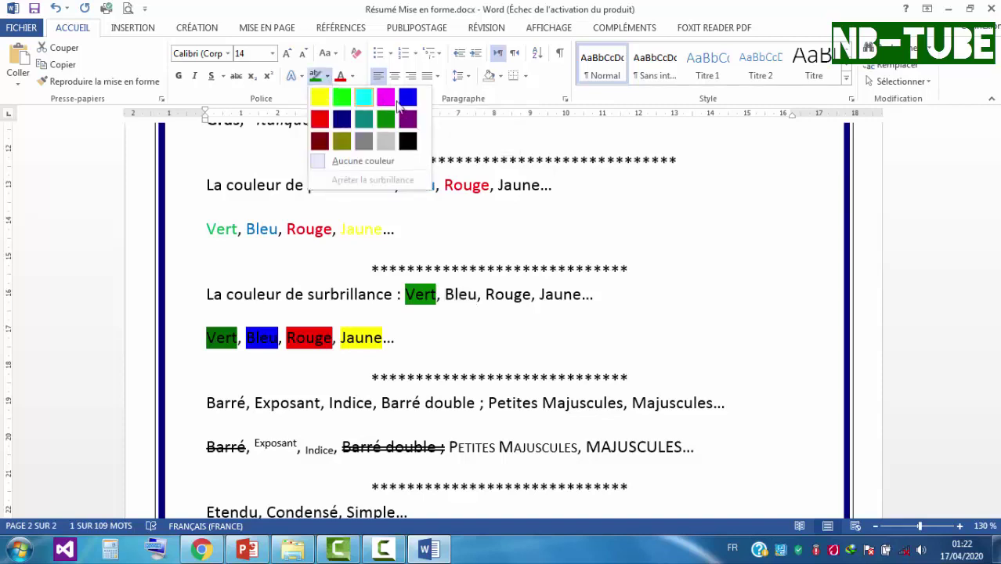
click(409, 97)
Highlight the word "Rouge" in the "La couleur de surbrillance" line in red
click(486, 294)
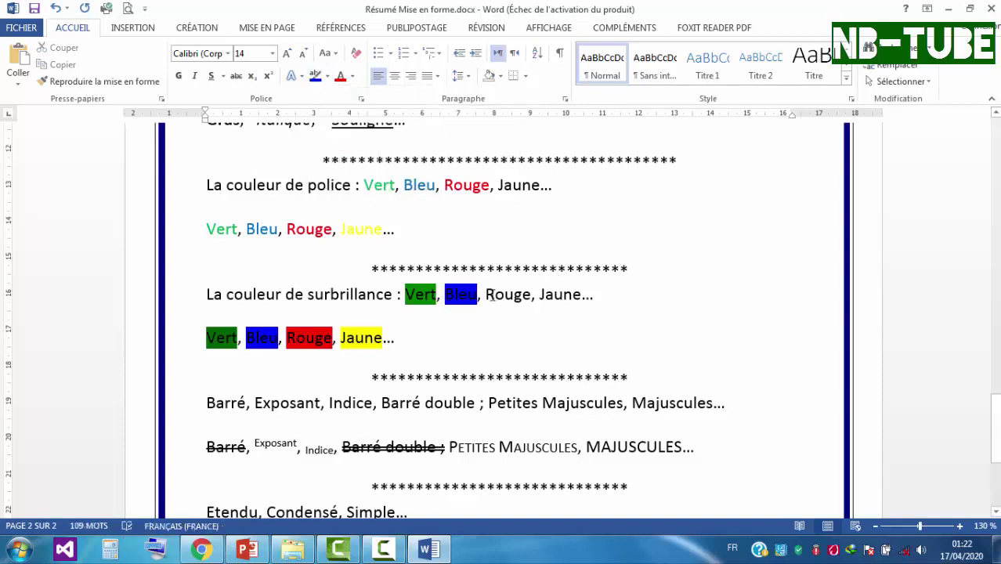
drag(486, 295, 532, 295)
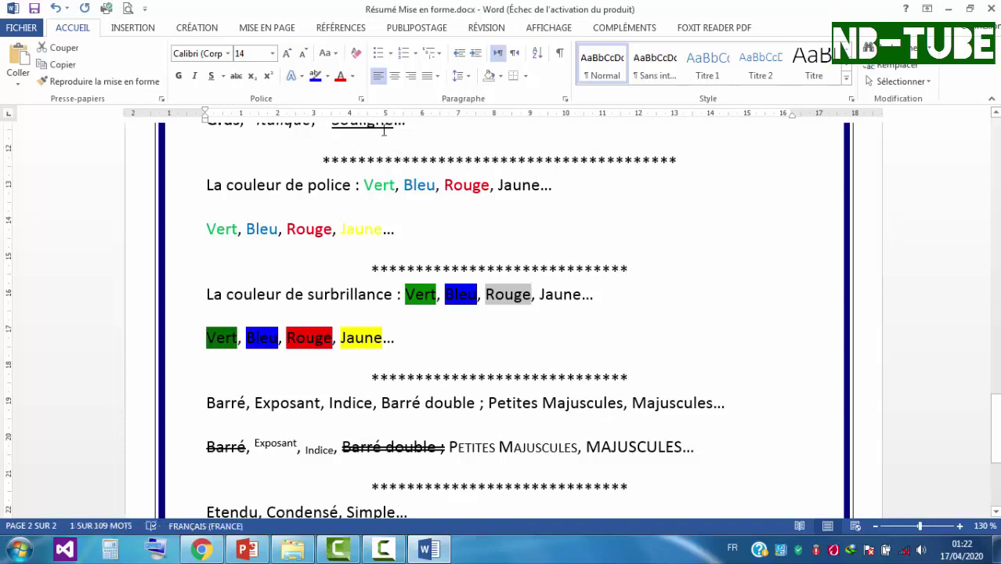
click(328, 76)
click(320, 114)
click(631, 386)
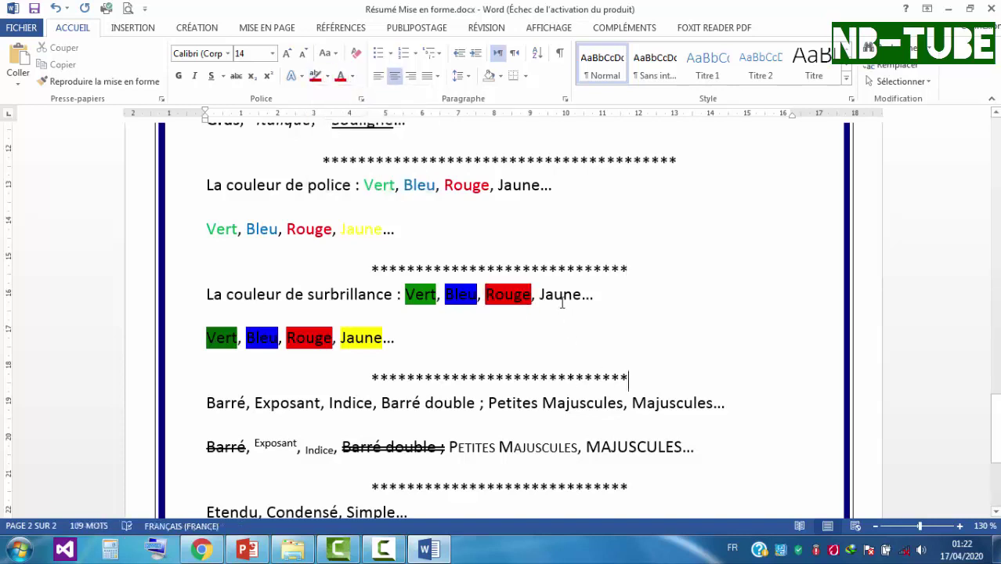
Make the labels "La police :" and "La taille de police :" at the start of the page bold
drag(996, 418, 993, 345)
drag(206, 239, 282, 243)
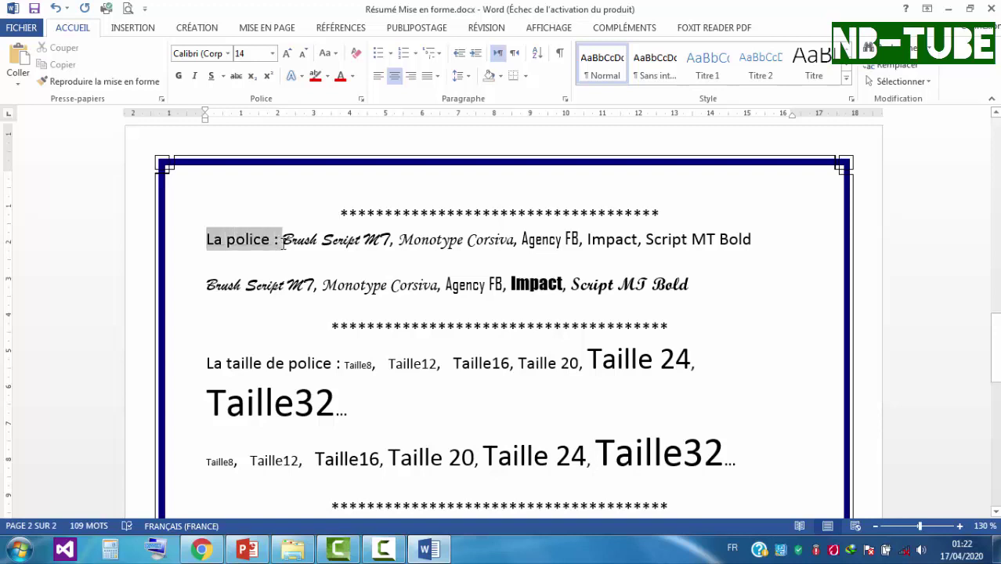
click(179, 76)
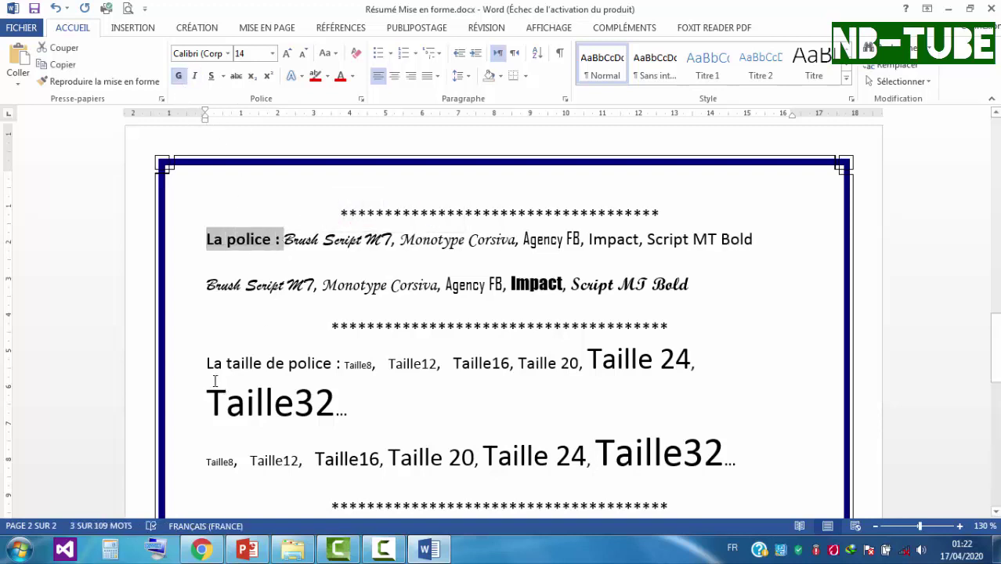
drag(205, 363, 346, 365)
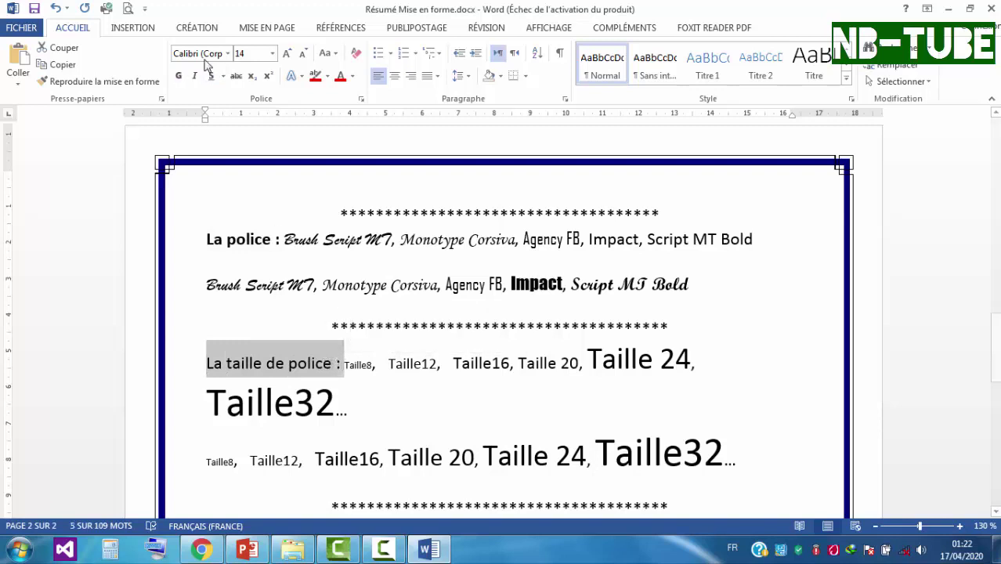
click(178, 76)
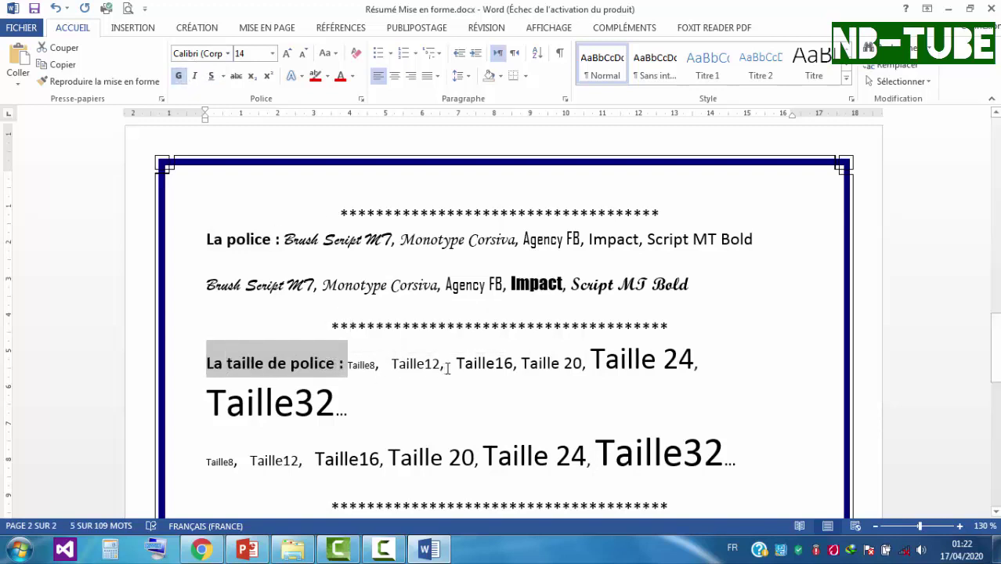
Make the labels "La couleur de police :" and "La couleur de surbrillance :" bold
drag(995, 352, 996, 404)
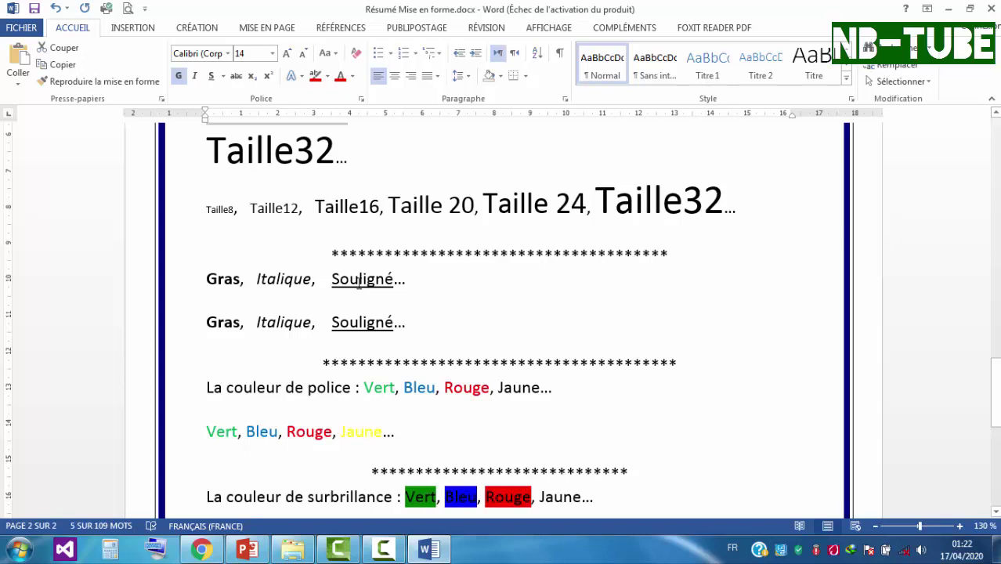
drag(207, 388, 364, 388)
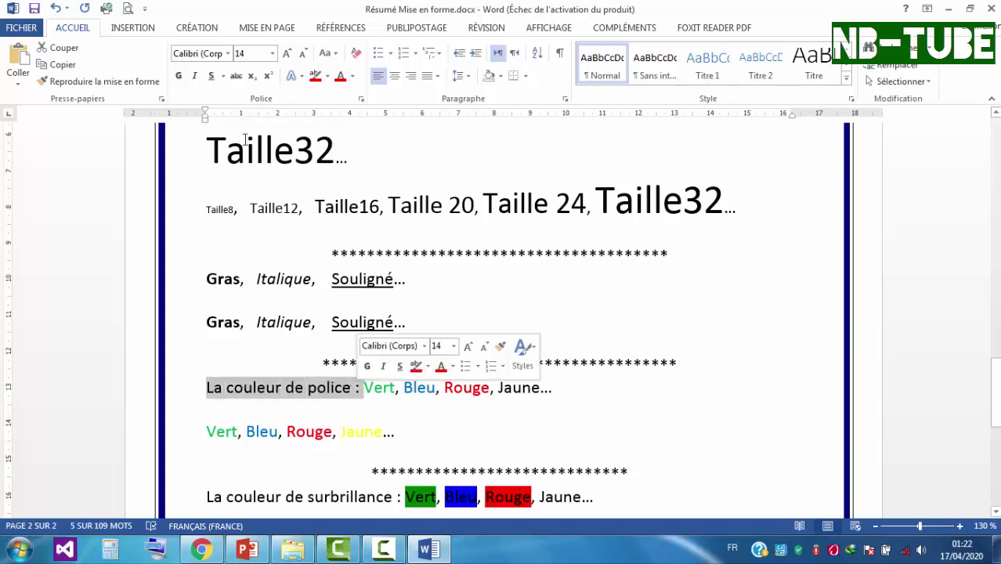
click(179, 76)
drag(997, 424, 998, 474)
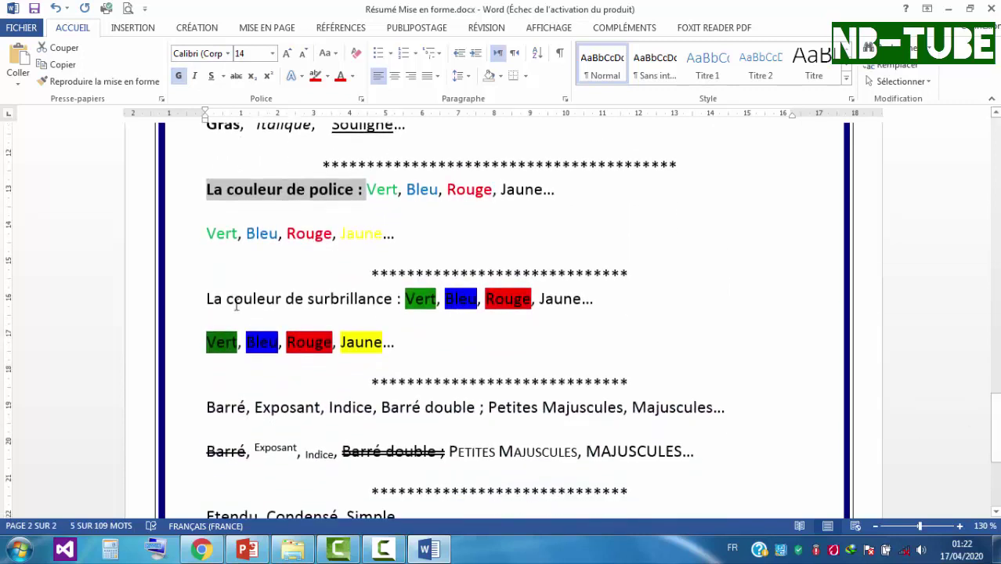
drag(210, 299, 406, 299)
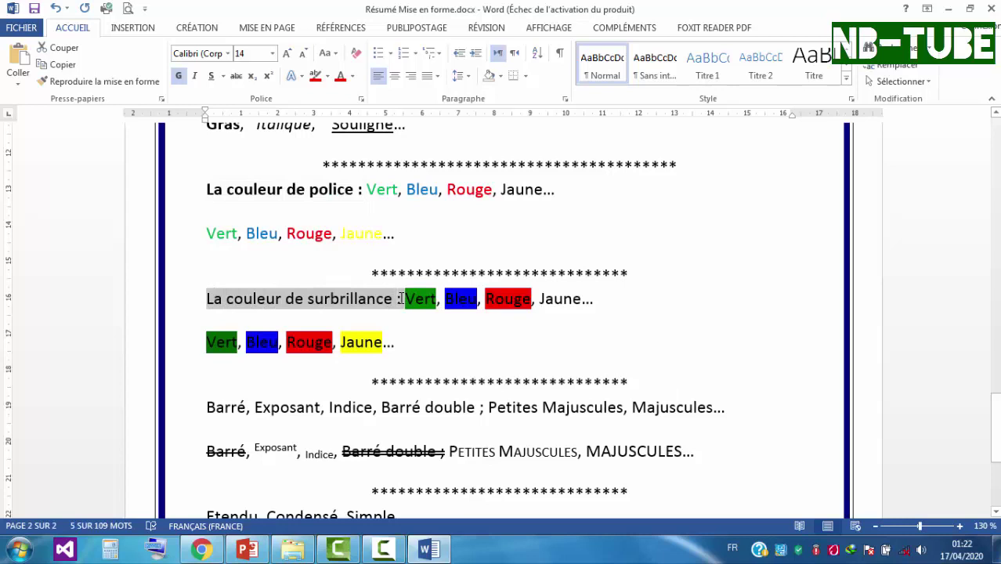
click(178, 75)
Apply strikethrough to the word "Barré" in the unformatted "Barré, Exposant, Indice" line
drag(995, 428, 995, 444)
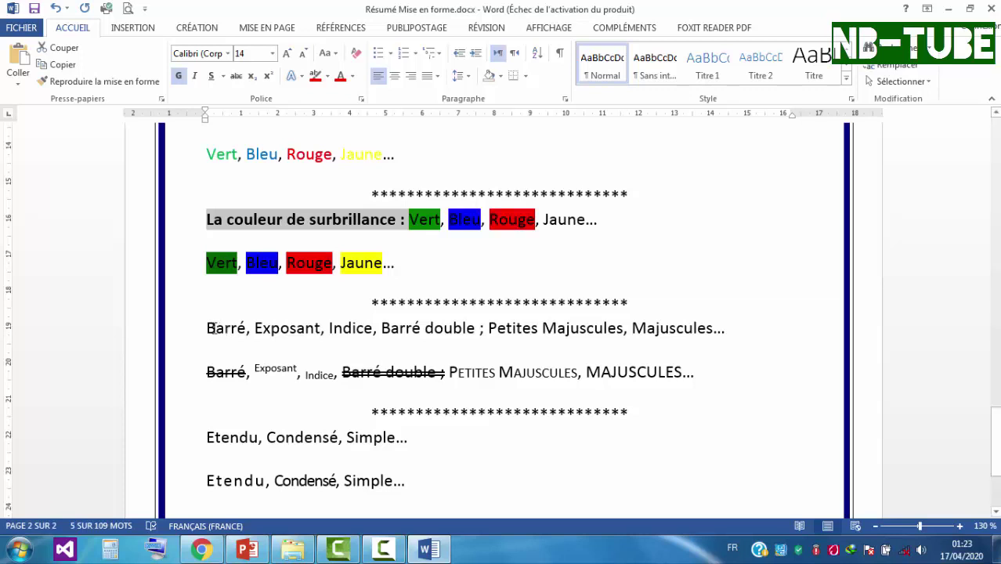
drag(207, 329, 247, 329)
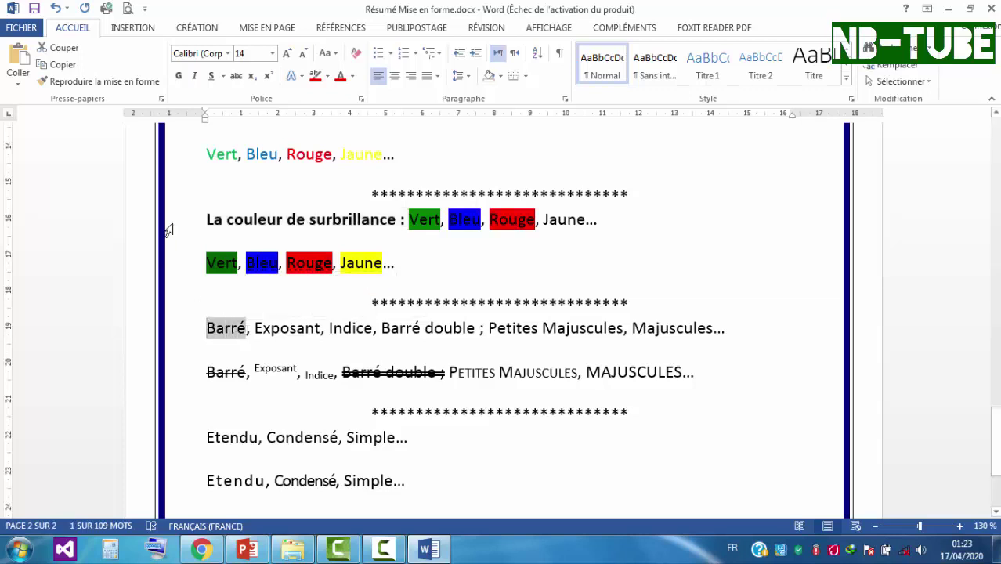
click(235, 76)
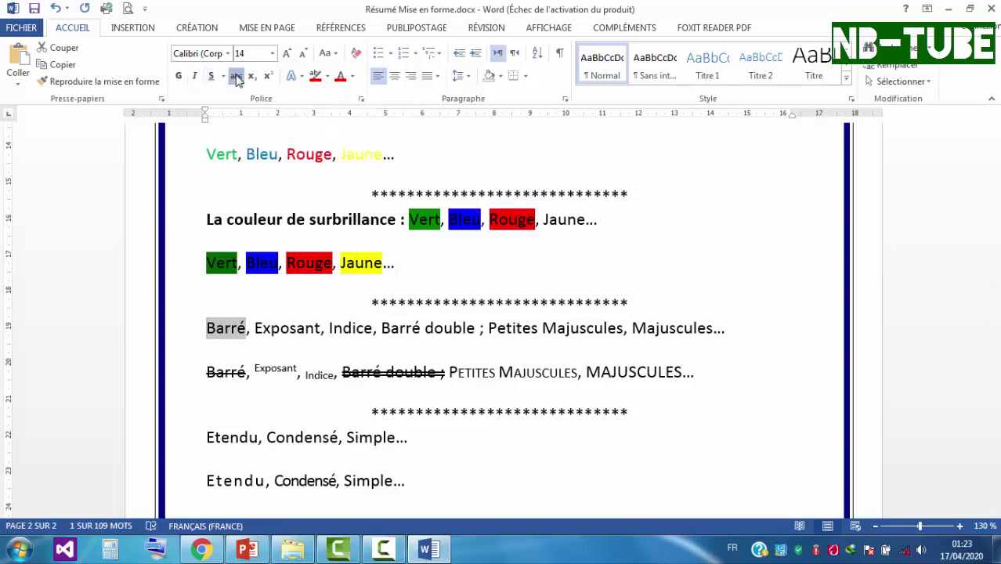
click(226, 329)
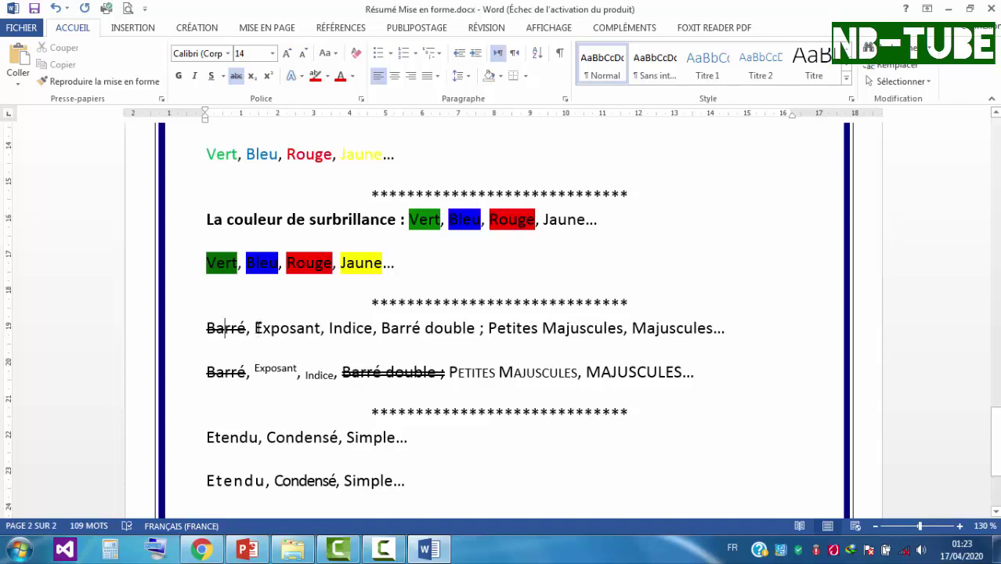
Format the word "Exposant" in the upper "Barré, Exposant, Indice" line as superscript
click(256, 327)
click(268, 369)
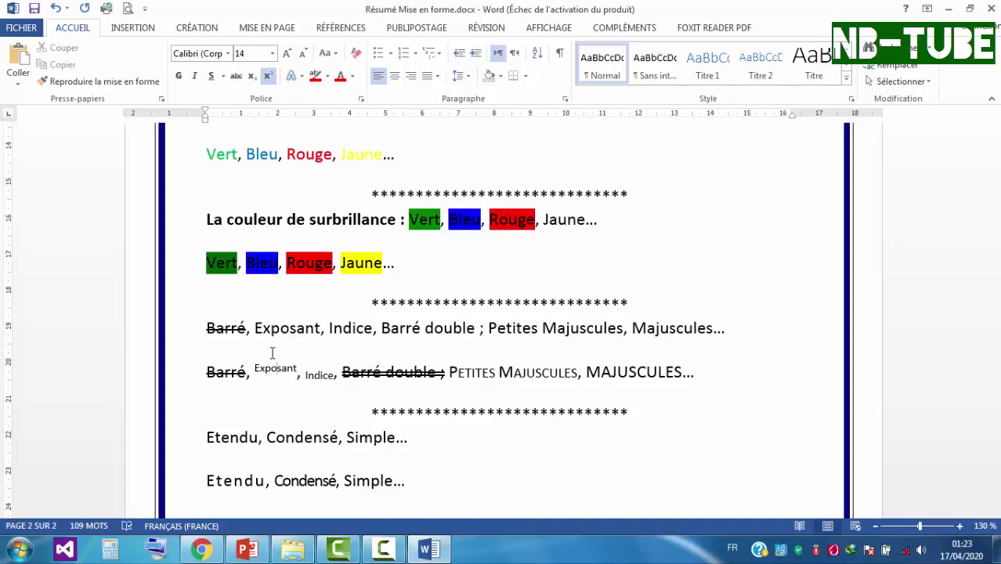
drag(255, 329, 322, 330)
click(301, 332)
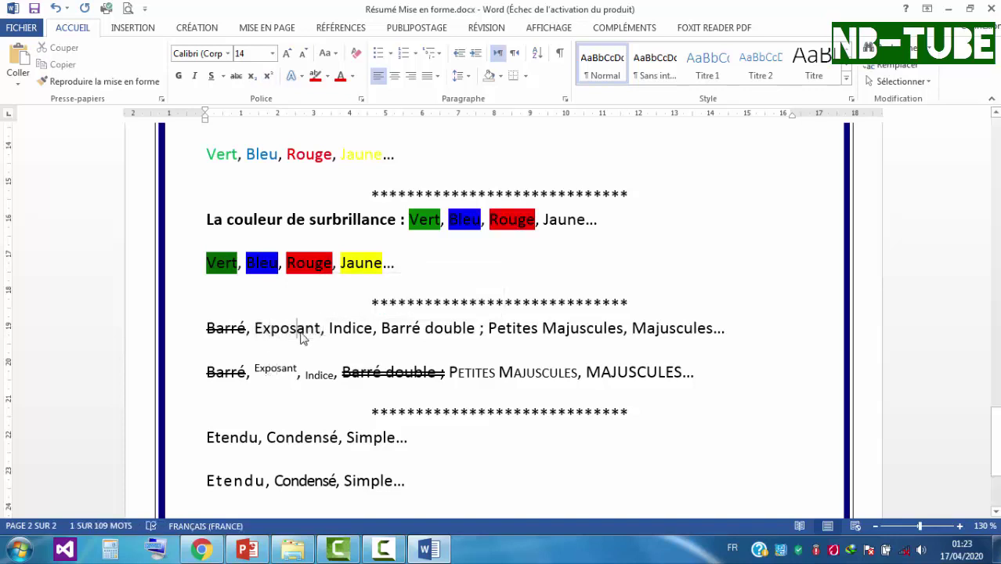
drag(256, 330, 322, 329)
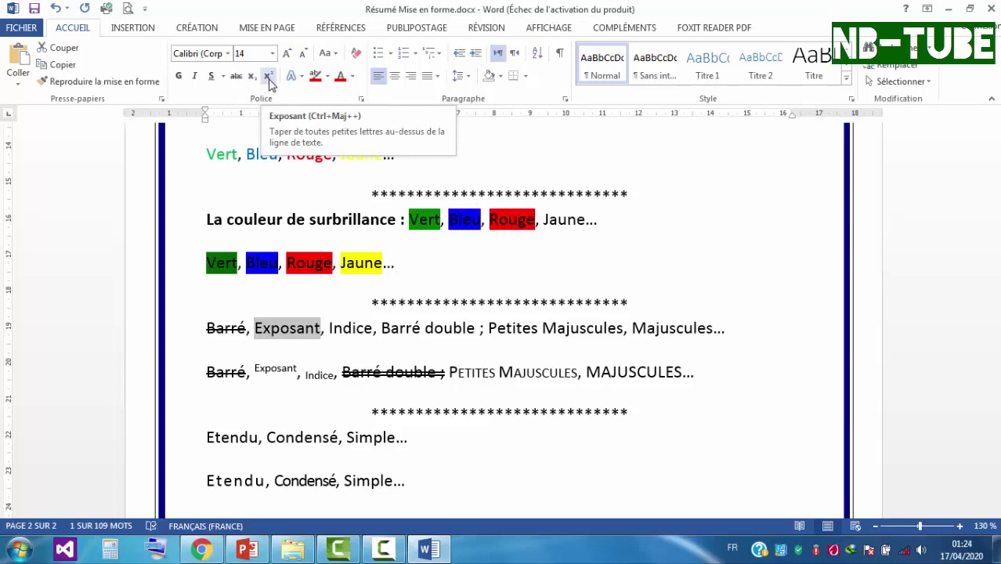
click(268, 78)
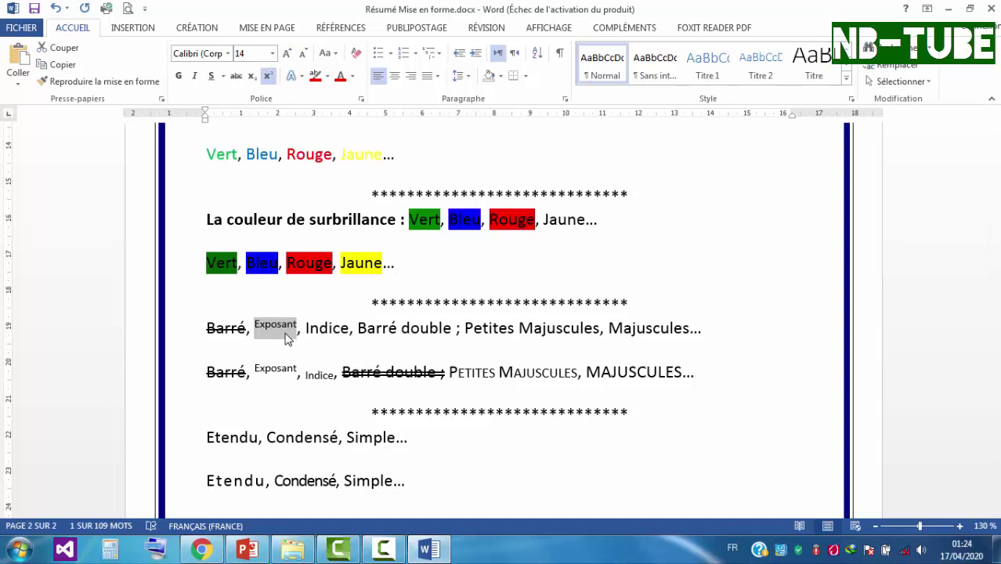
Format the word "Indice" in the upper "Barré, Exposant, Indice" line as subscript
click(319, 329)
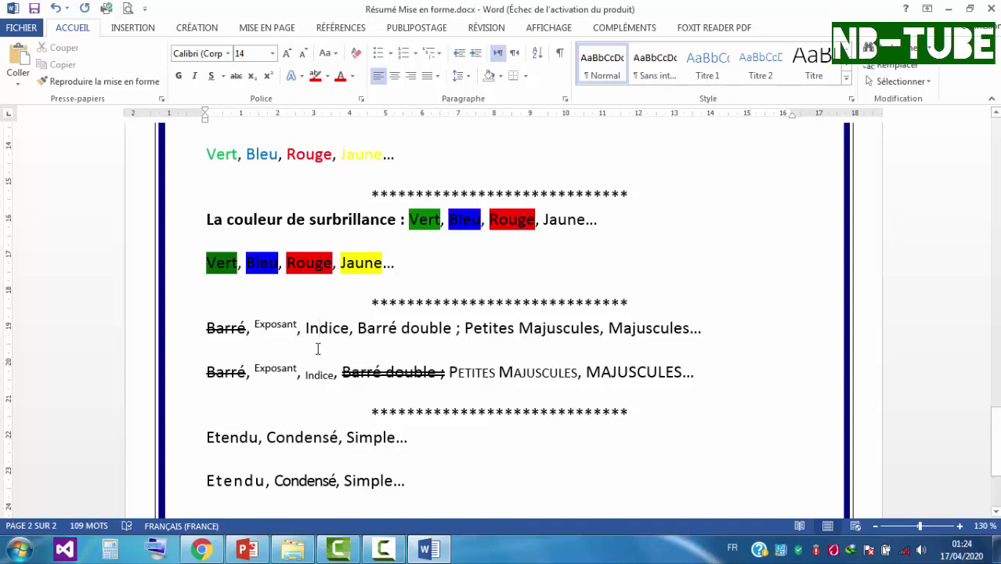
drag(306, 328, 350, 327)
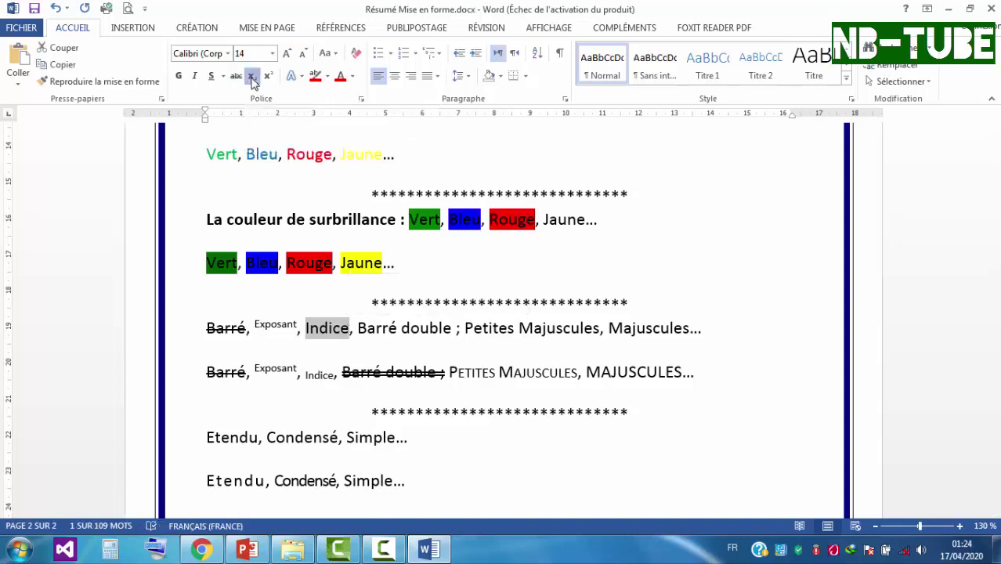
click(251, 78)
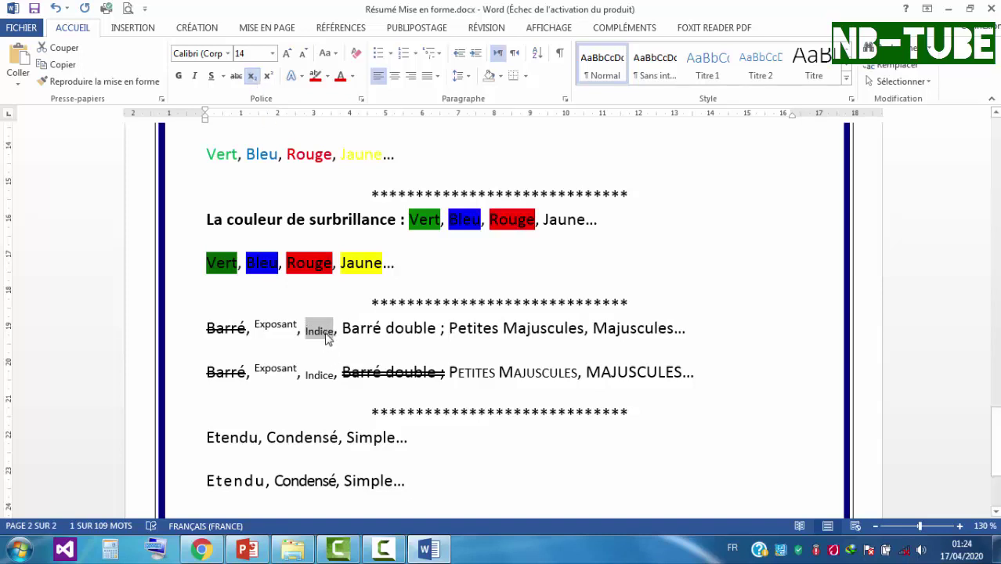
click(361, 329)
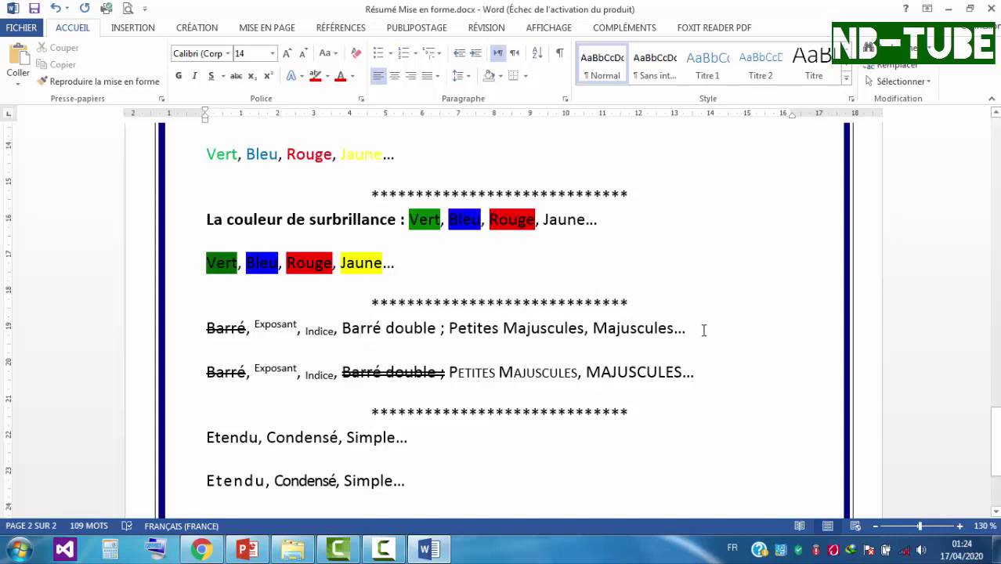
Add "CO2" at the end of the upper "Barré, Exposant, Indice" line and make its 2 subscript
text(CO2)
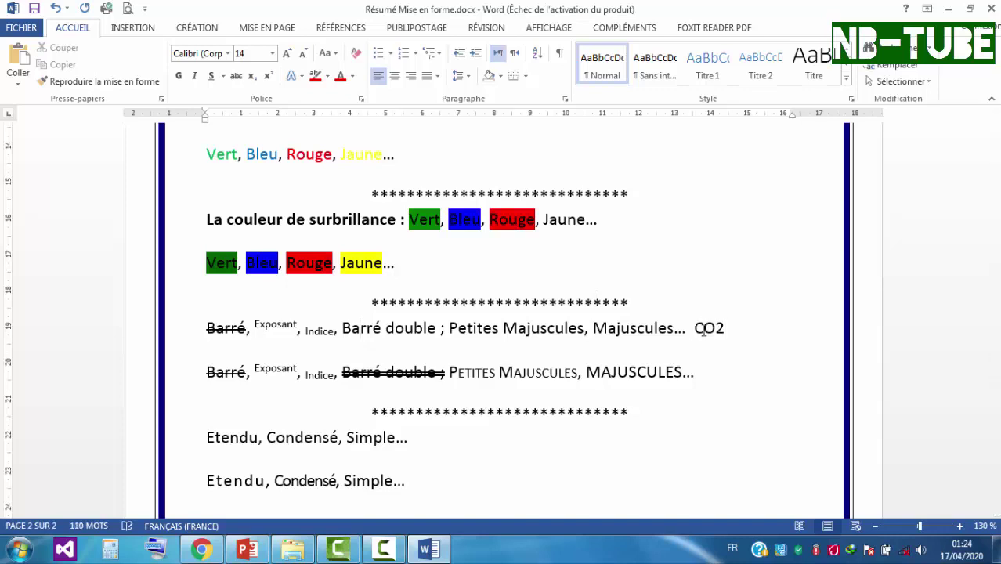
drag(715, 328, 726, 327)
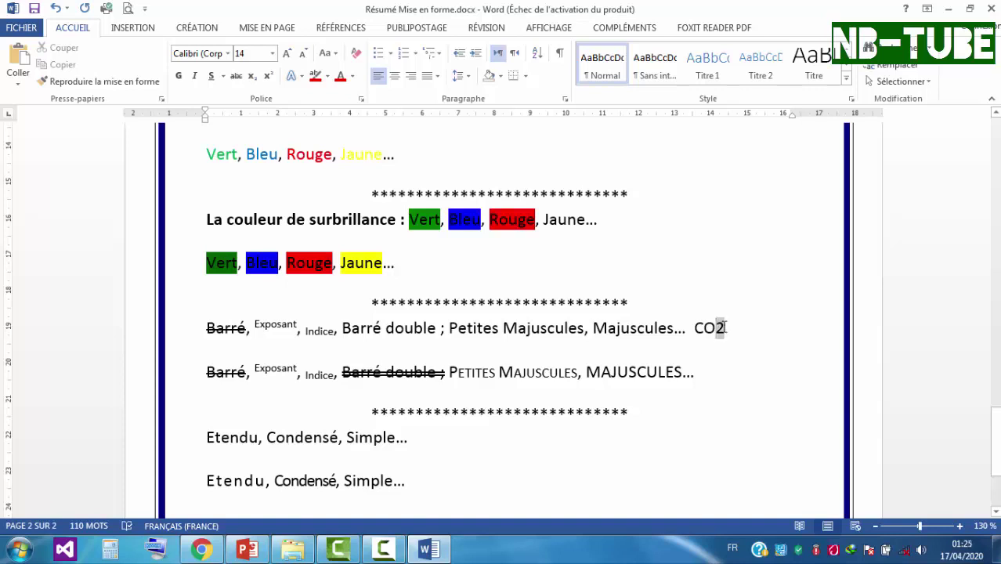
click(252, 79)
Add "H2O" after the CO₂ formula on the same line and make its 2 subscript
click(751, 335)
text(H2O)
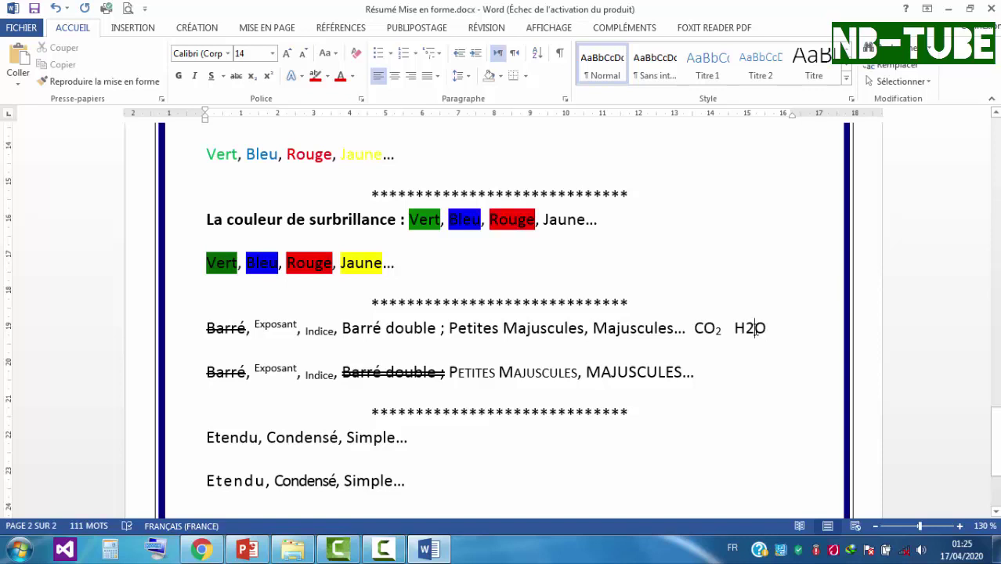
drag(754, 329, 744, 329)
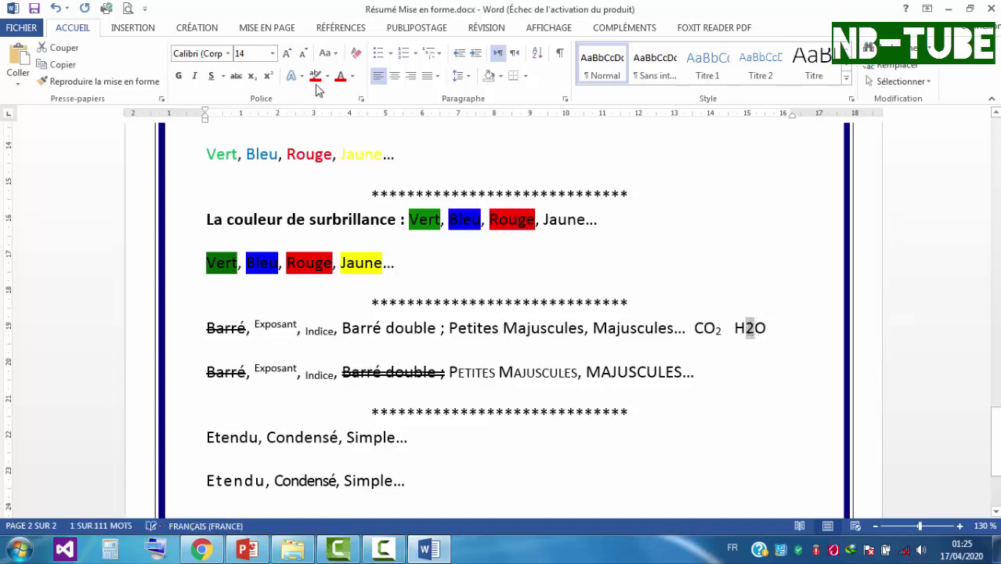
click(252, 76)
click(750, 342)
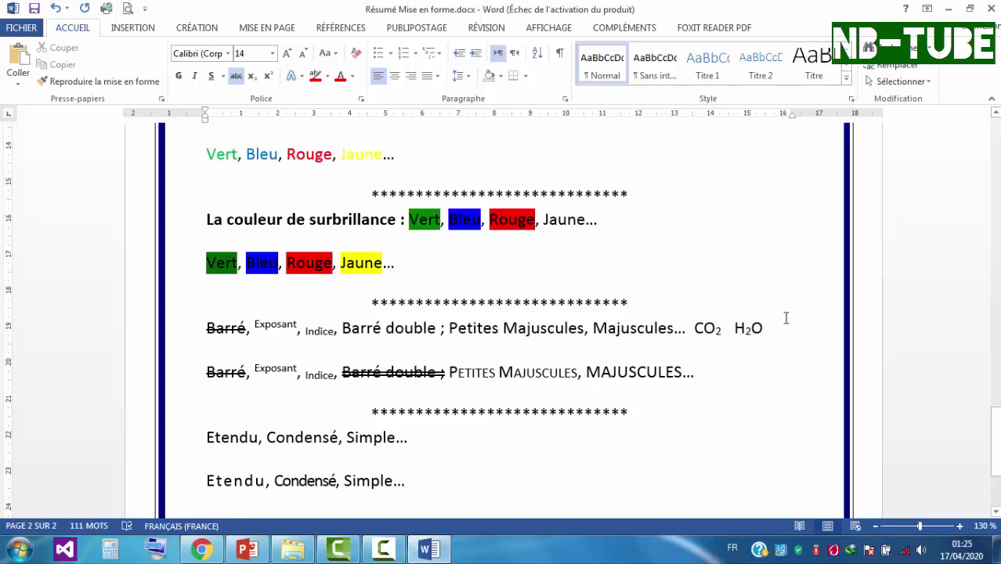
Add "152" after H₂O with the 2 as superscript, and extend the right indent so it fits on the line
click(781, 328)
text(152)
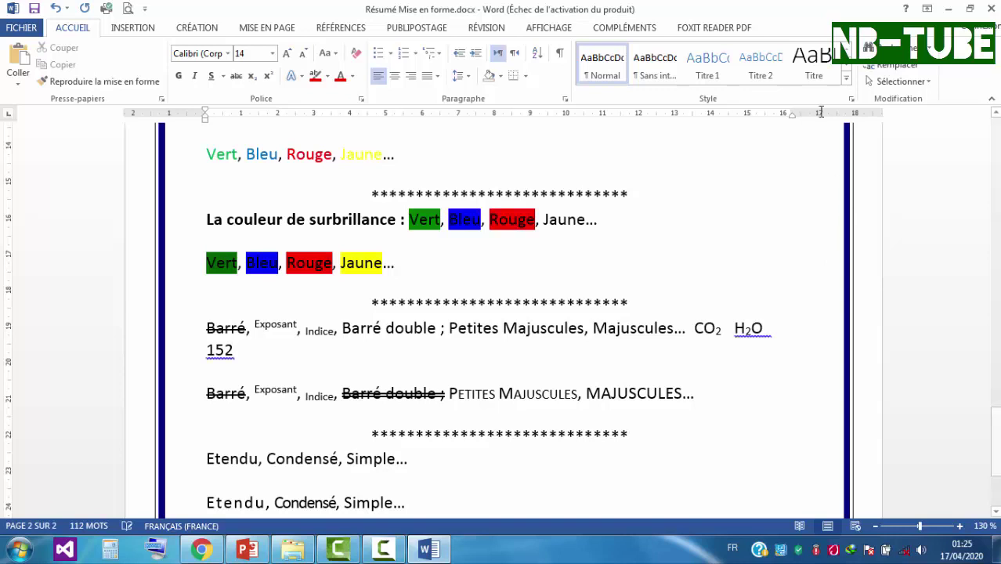
drag(792, 116, 811, 116)
drag(799, 329, 791, 328)
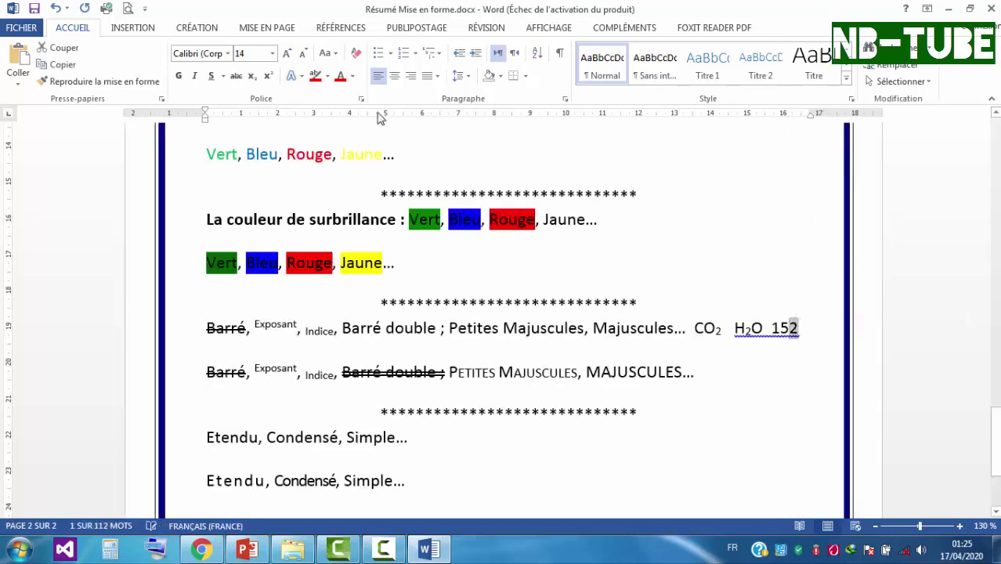
click(268, 77)
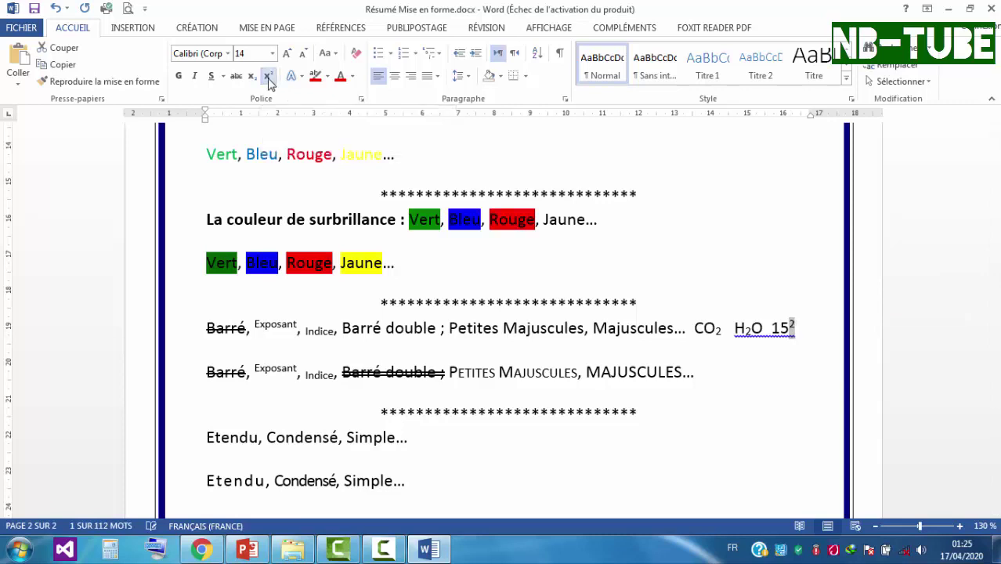
click(801, 322)
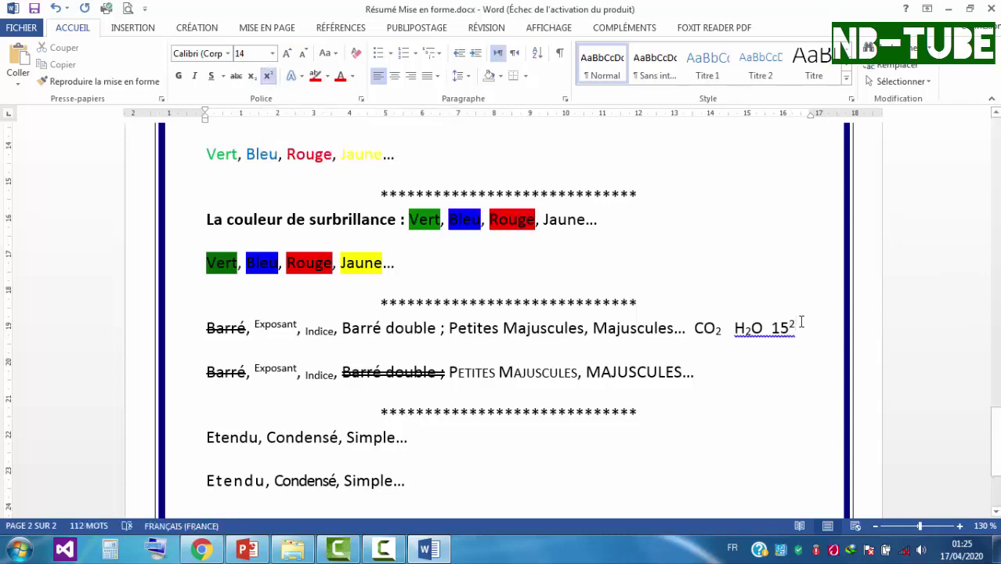
Try double strikethrough on "Barré double" in the upper effects line and undo it
key(Down)
drag(342, 330, 436, 333)
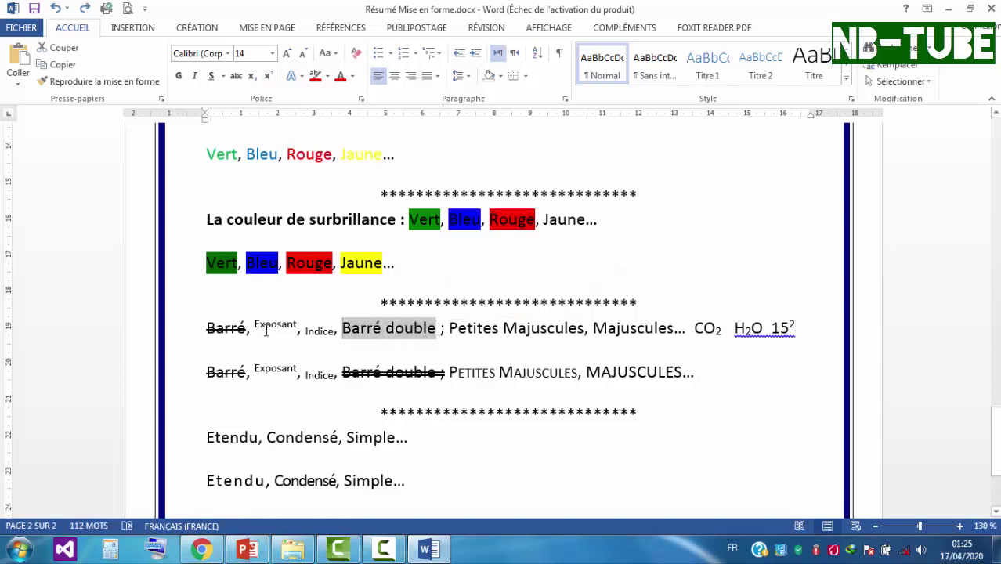
click(231, 328)
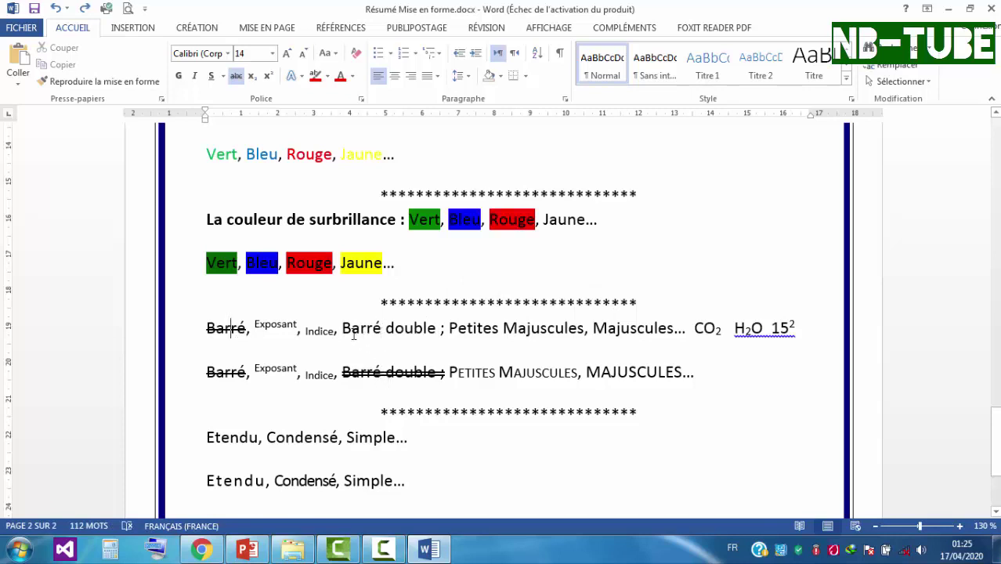
drag(343, 329, 442, 332)
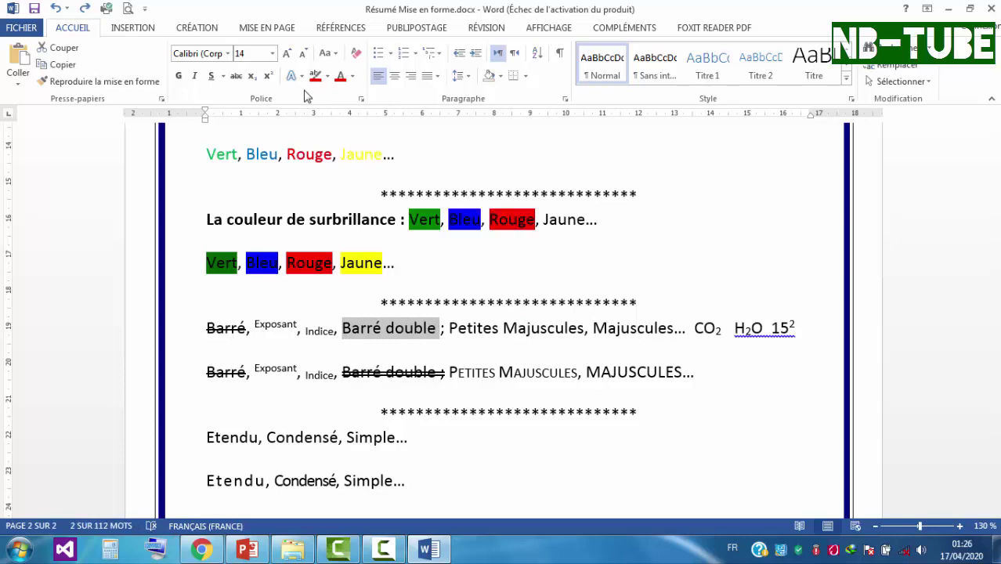
click(363, 103)
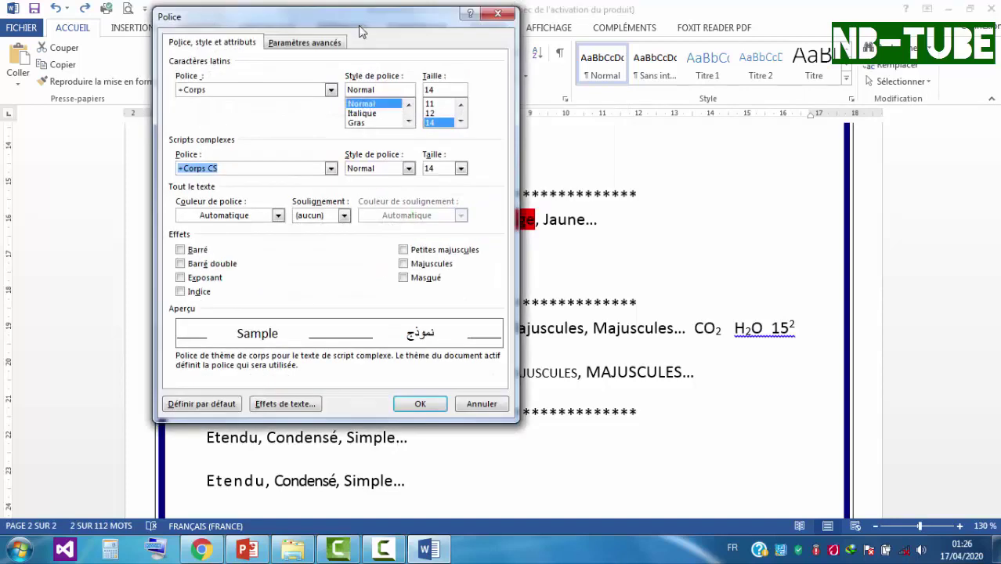
drag(349, 17, 639, 84)
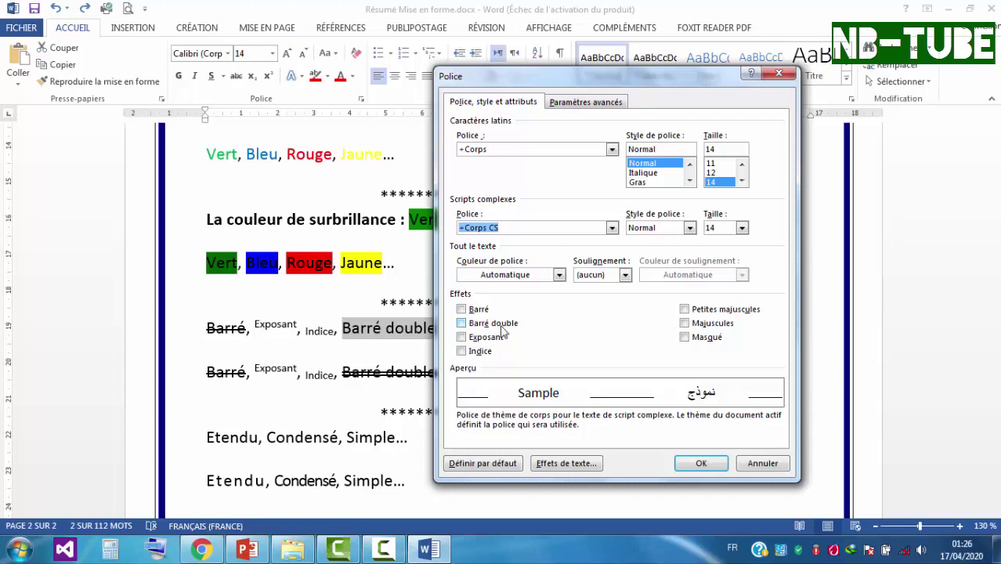
click(461, 323)
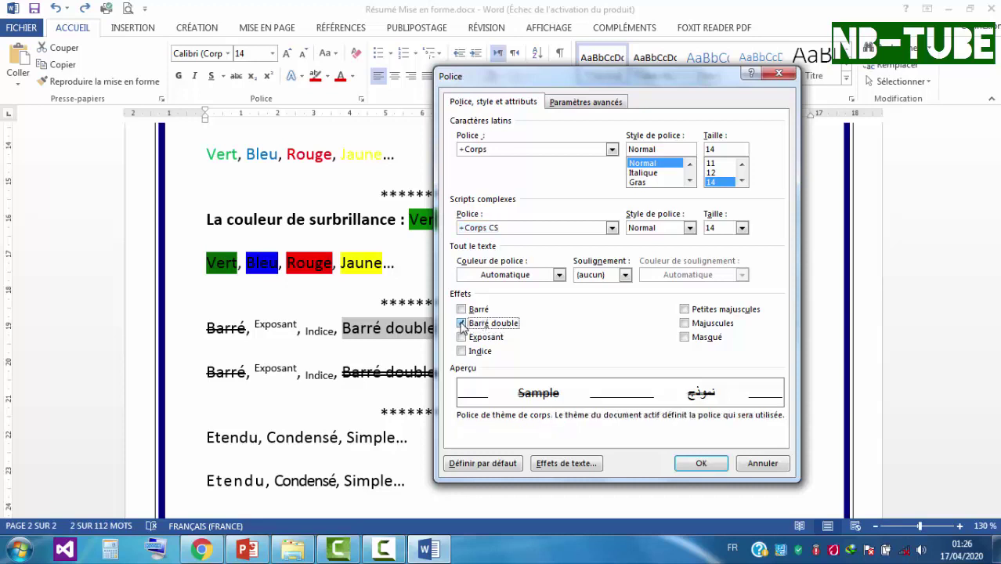
click(703, 464)
click(207, 349)
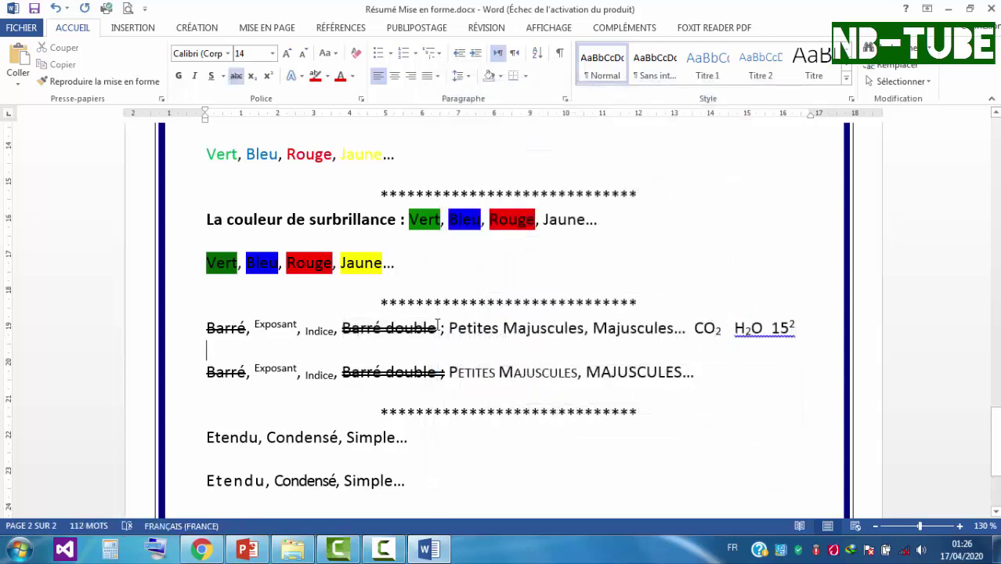
click(56, 13)
Apply the Barré double effect to the words "Barré double" in the upper effects line
click(385, 333)
drag(343, 329, 432, 329)
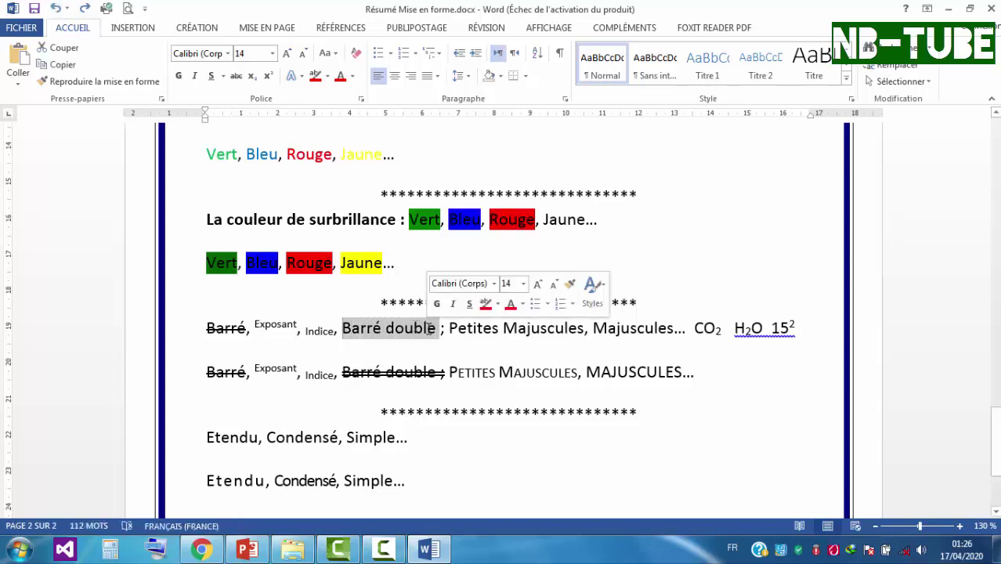
click(362, 100)
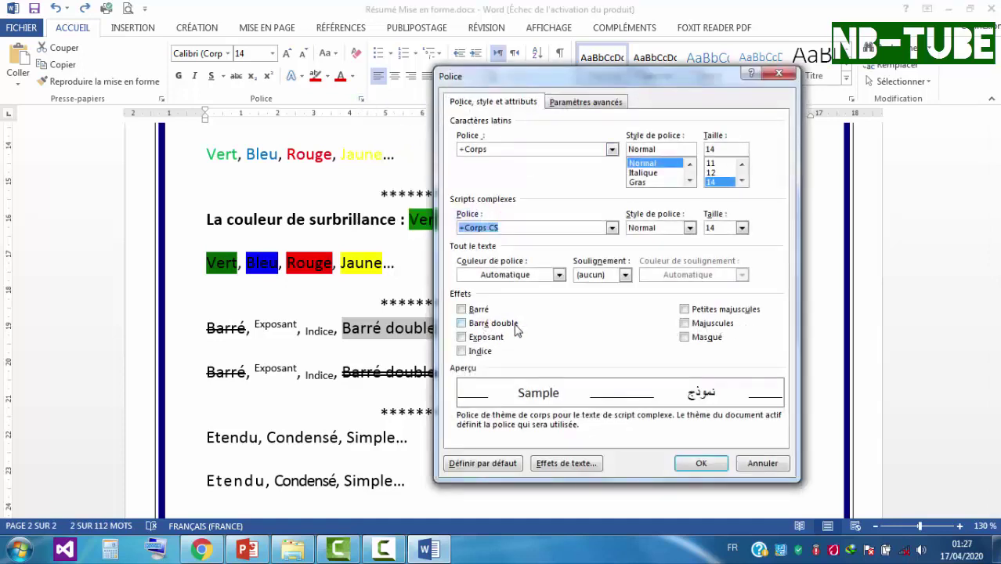
click(462, 324)
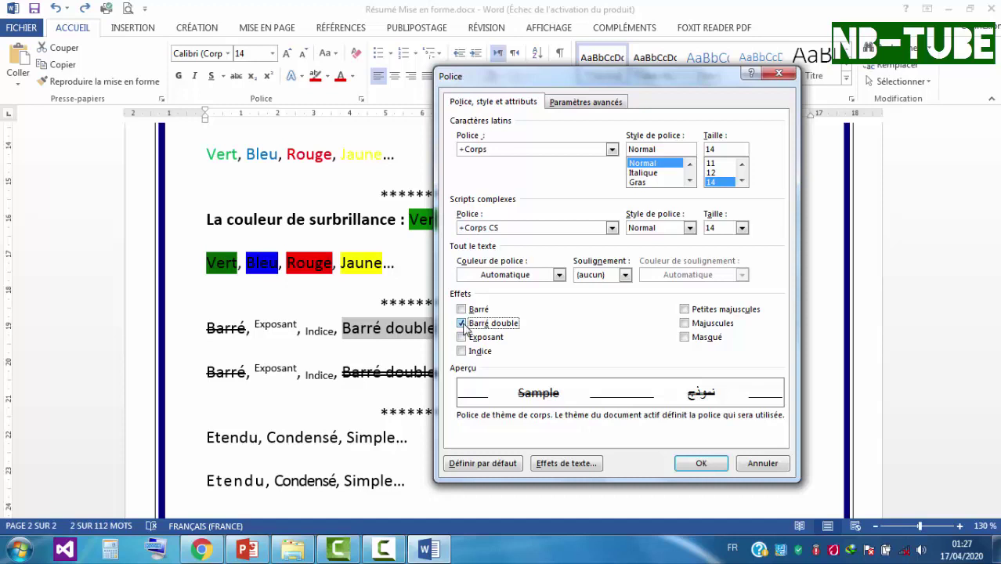
click(701, 464)
click(392, 355)
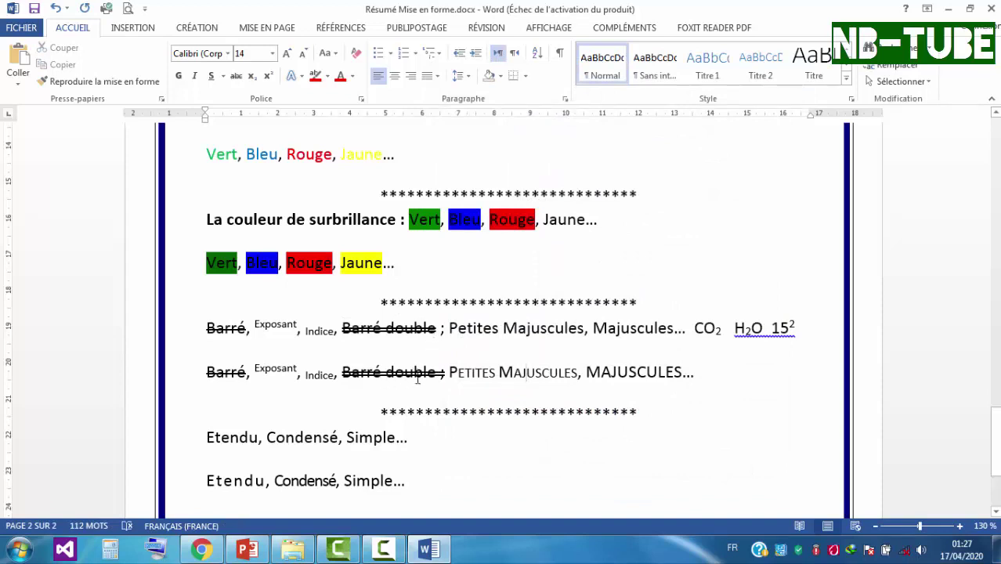
Apply the Petites majuscules effect to "Petites Majuscules" in the upper effects line
drag(448, 327, 565, 327)
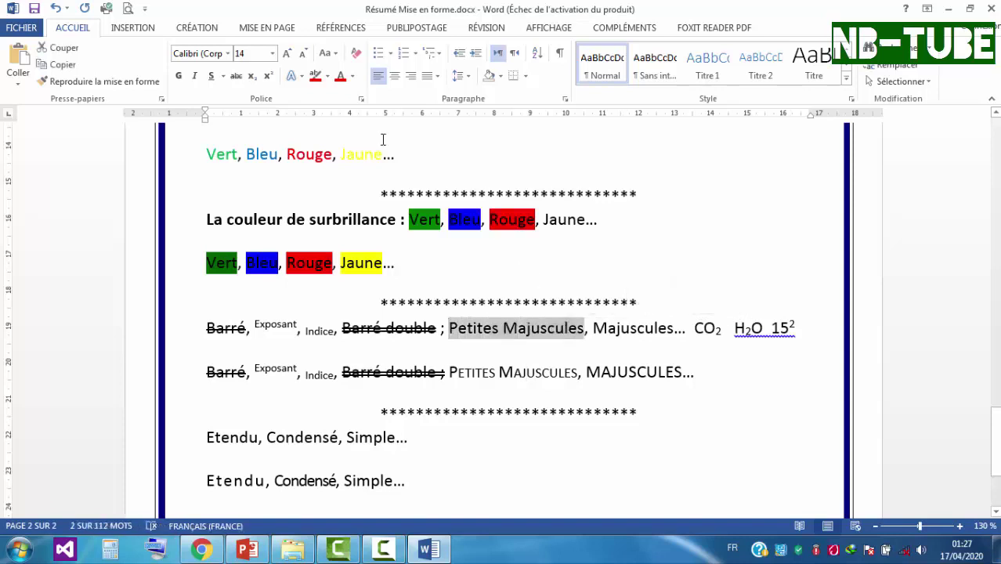
click(361, 100)
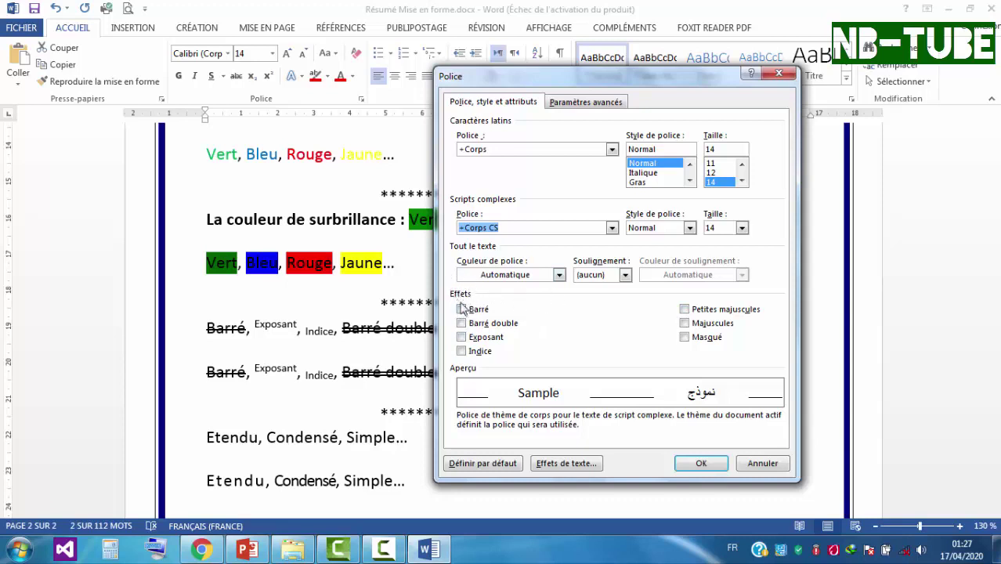
click(684, 310)
drag(593, 84, 733, 64)
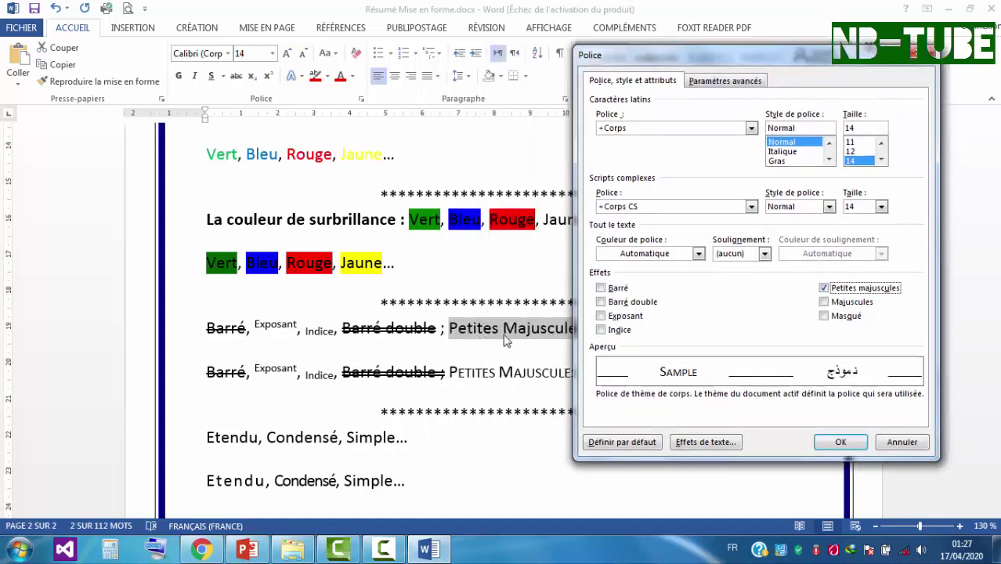
click(841, 443)
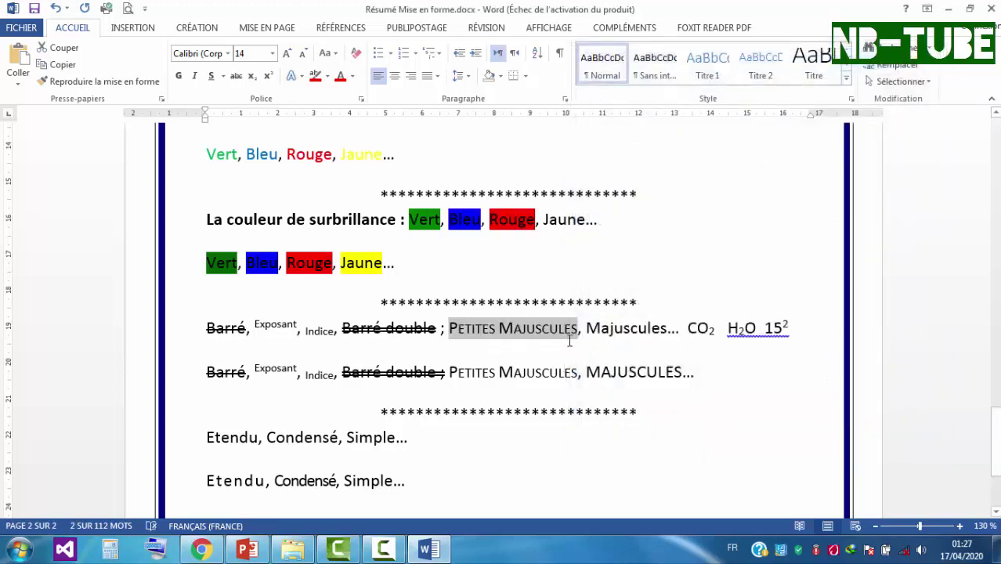
Apply the Majuscules effect to the word "Majuscules" that follows the small-caps text in the upper effects line
drag(588, 330, 667, 332)
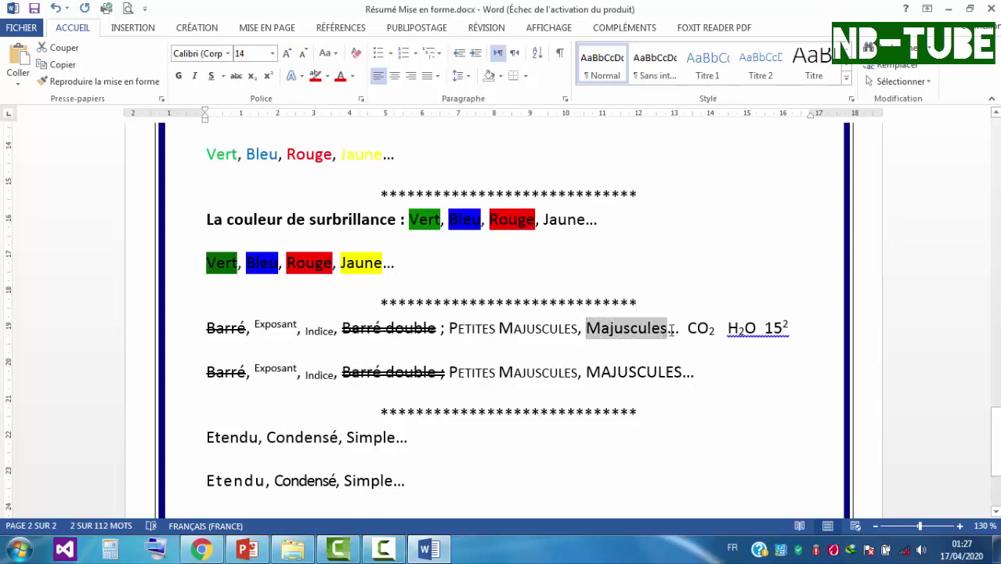
click(362, 102)
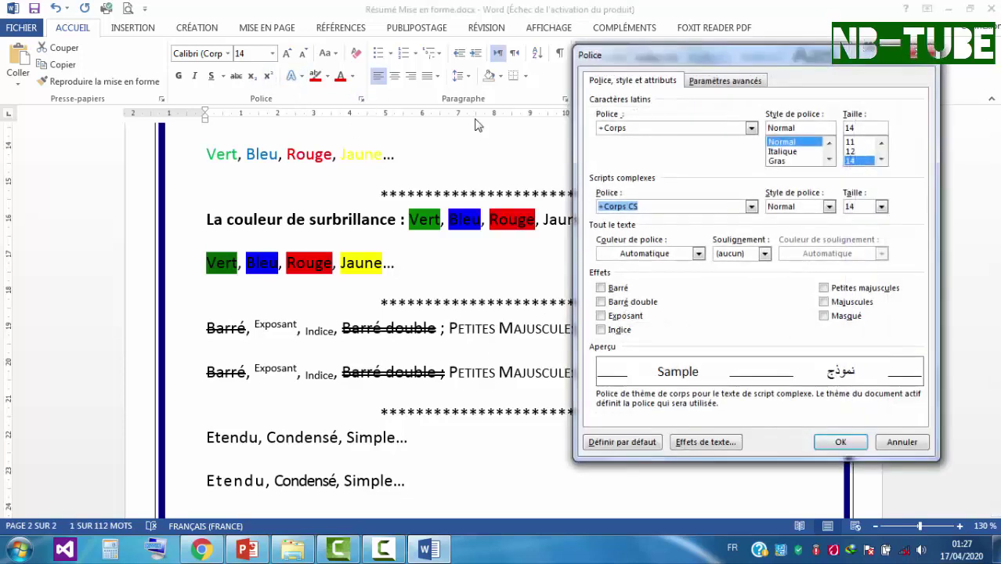
click(823, 303)
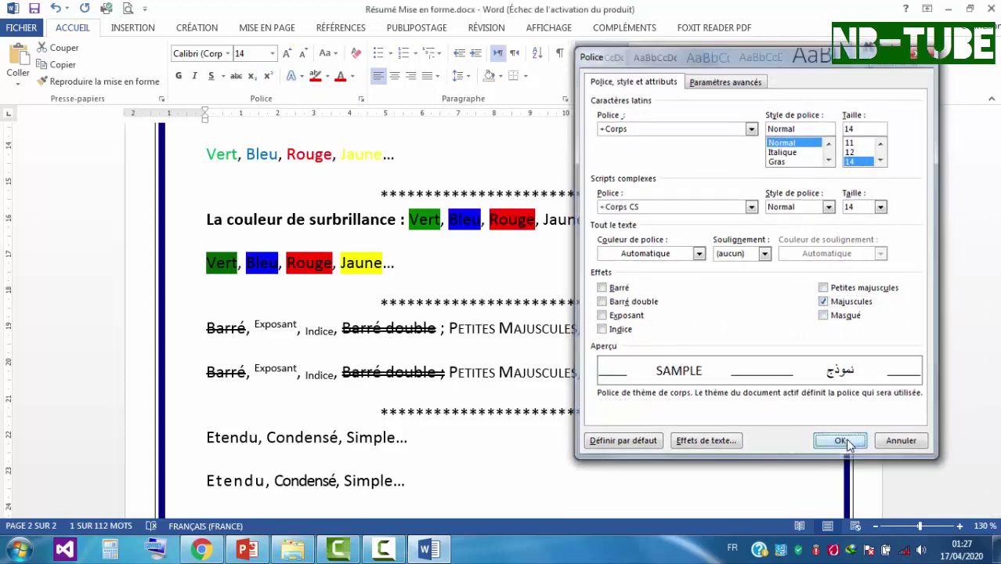
click(843, 441)
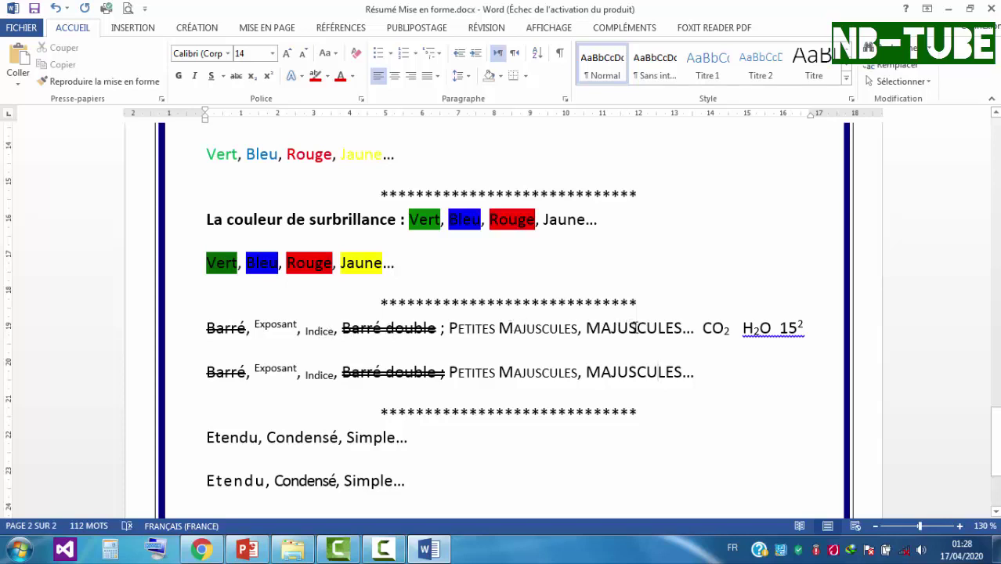
Write the label "Les effets de police" on the empty line between the two effects lines, correcting the spelling of "effets"
click(314, 345)
text(Les éffe)
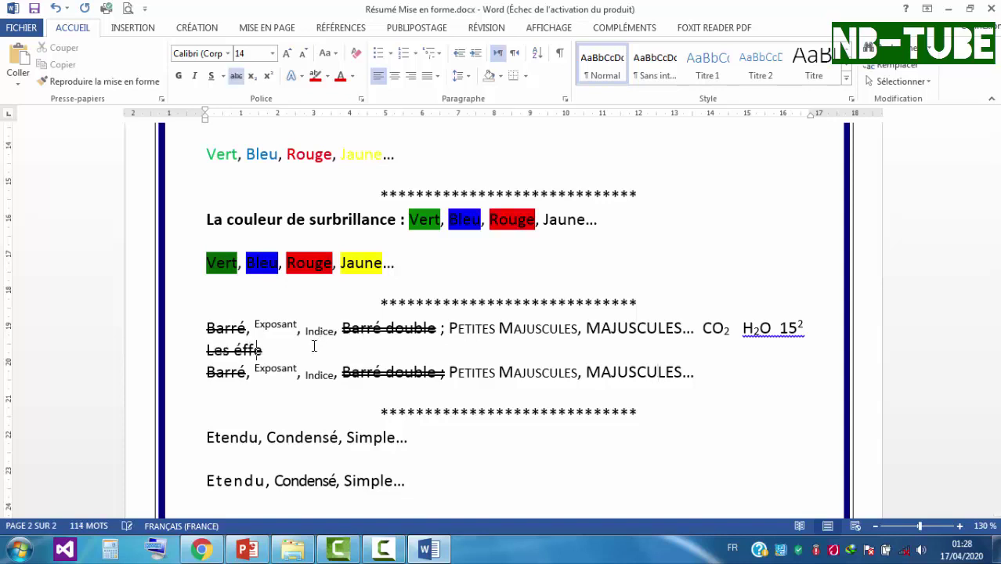
text(ts de police)
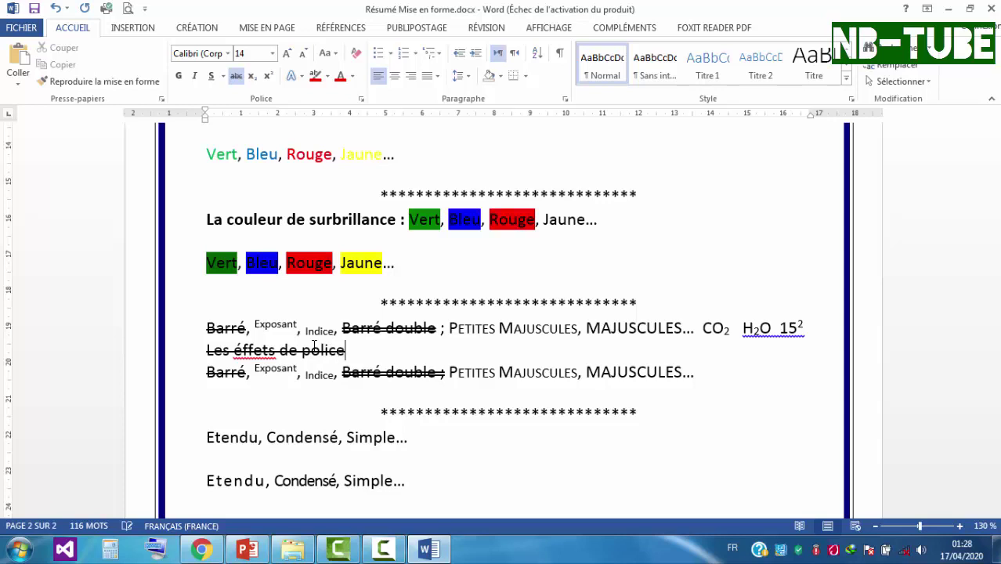
right_click(257, 349)
click(287, 360)
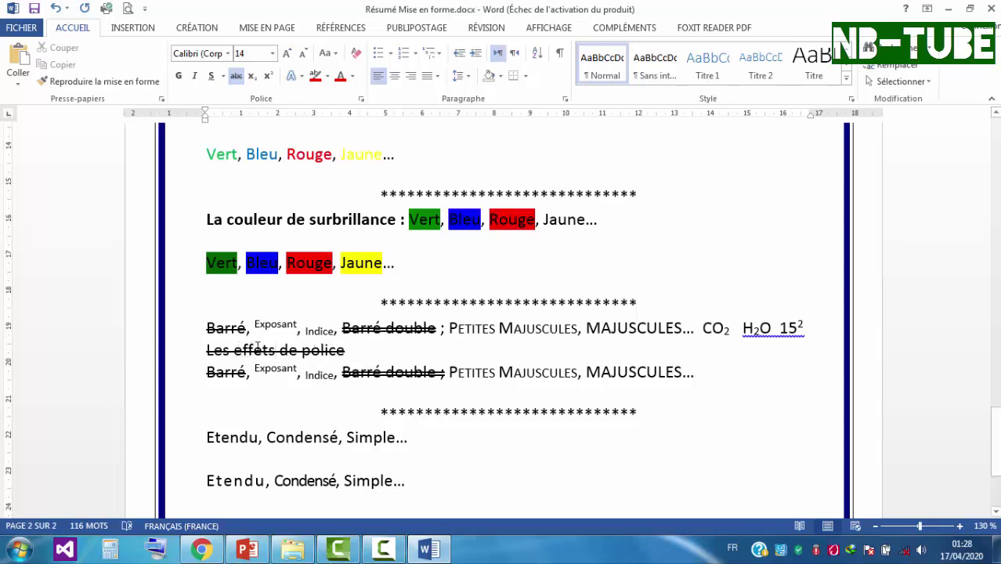
Remove the strikethrough from the label "Les effets de police"
drag(349, 350, 225, 352)
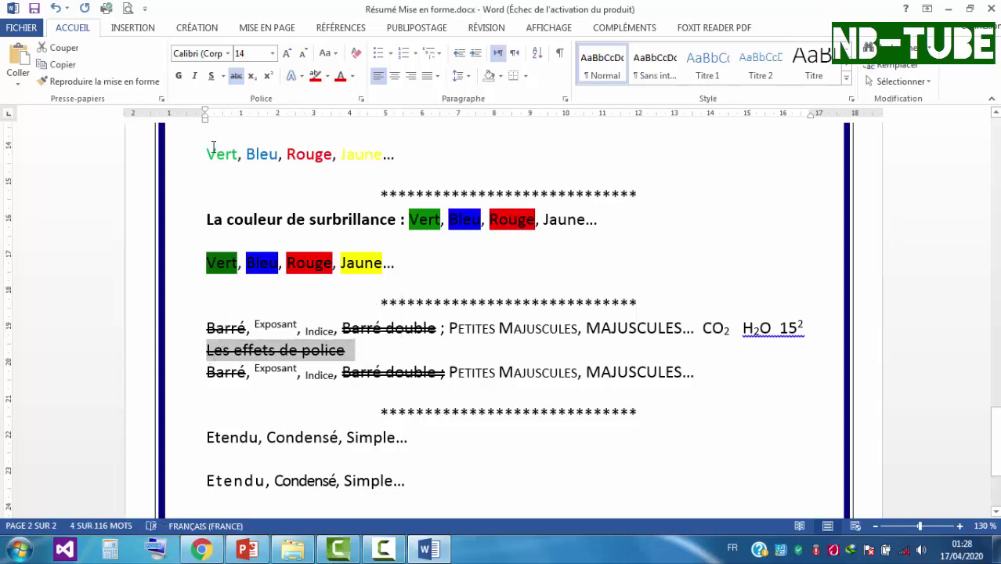
click(236, 76)
click(237, 77)
click(236, 78)
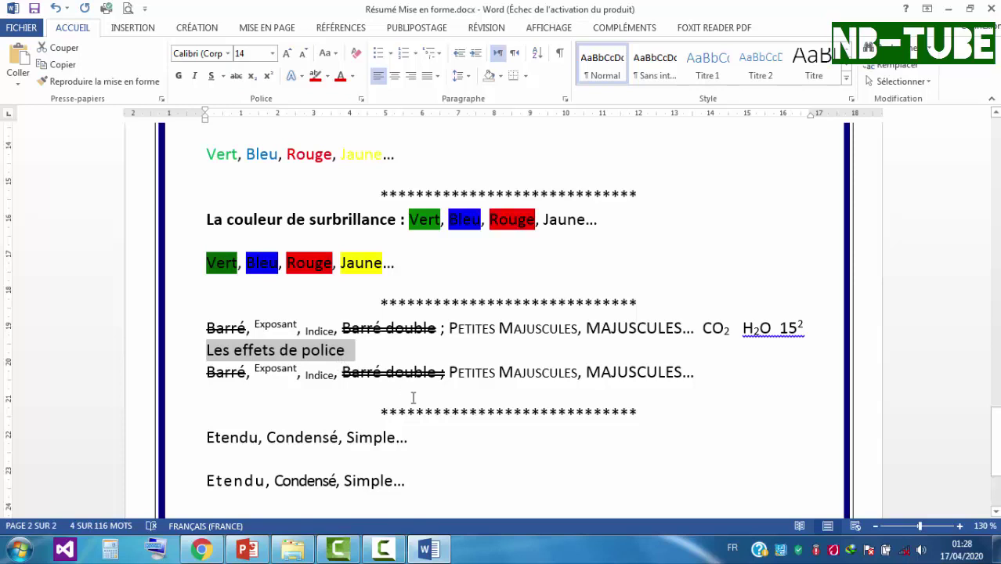
click(428, 440)
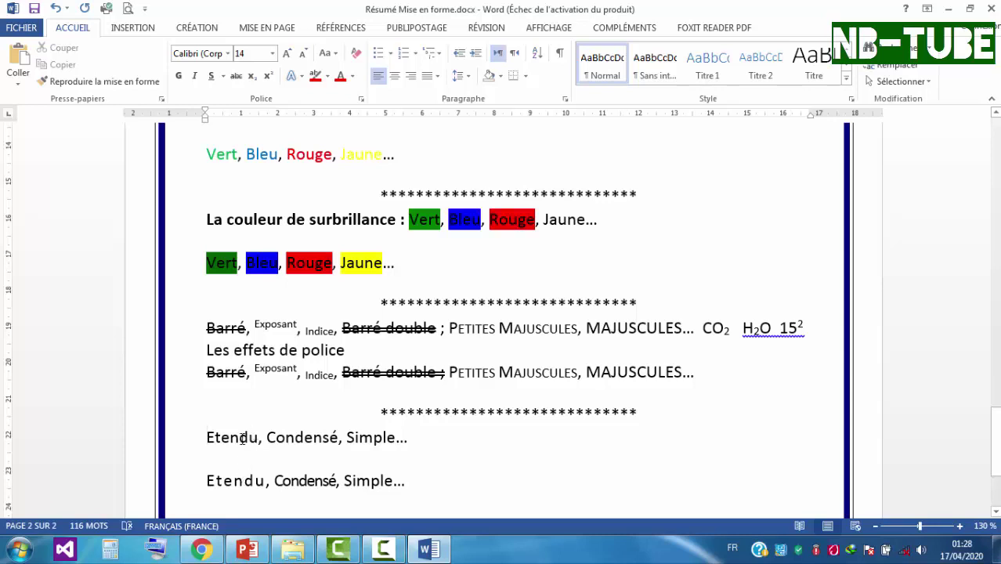
Apply Étendu character spacing of 3,1 pt to the word "Etendu" in the upper spacing line
drag(207, 438, 264, 437)
click(207, 481)
drag(208, 439, 262, 439)
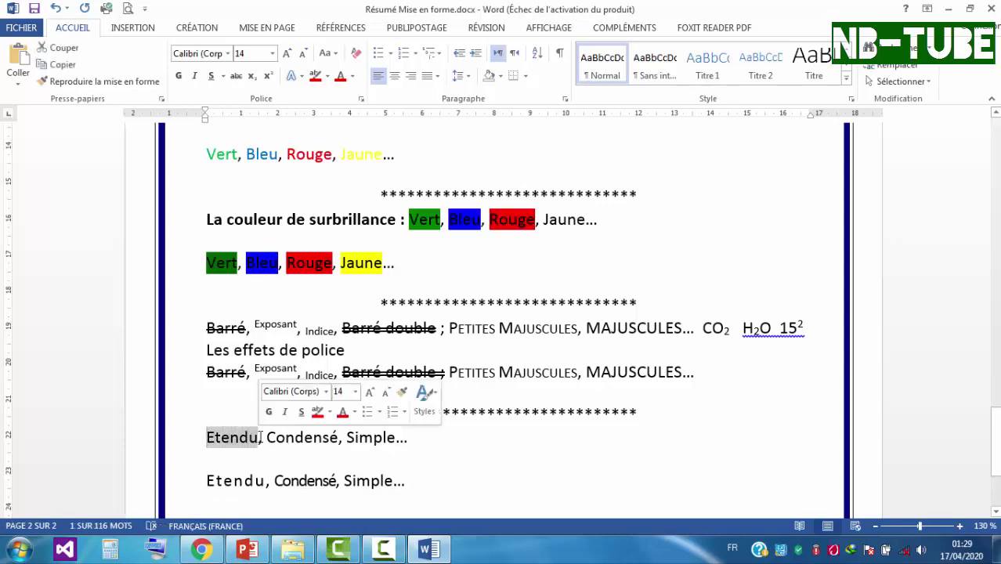
click(362, 100)
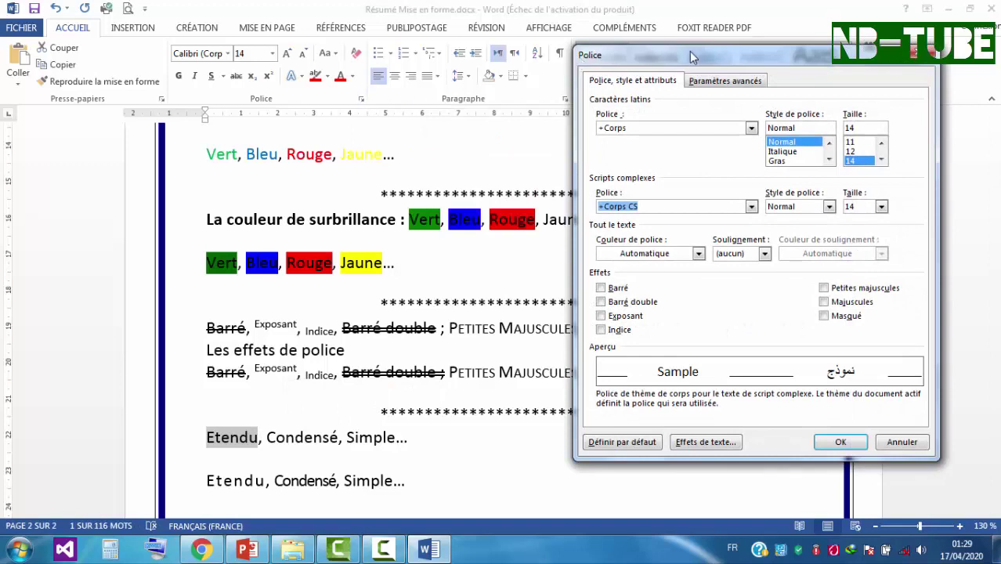
click(728, 83)
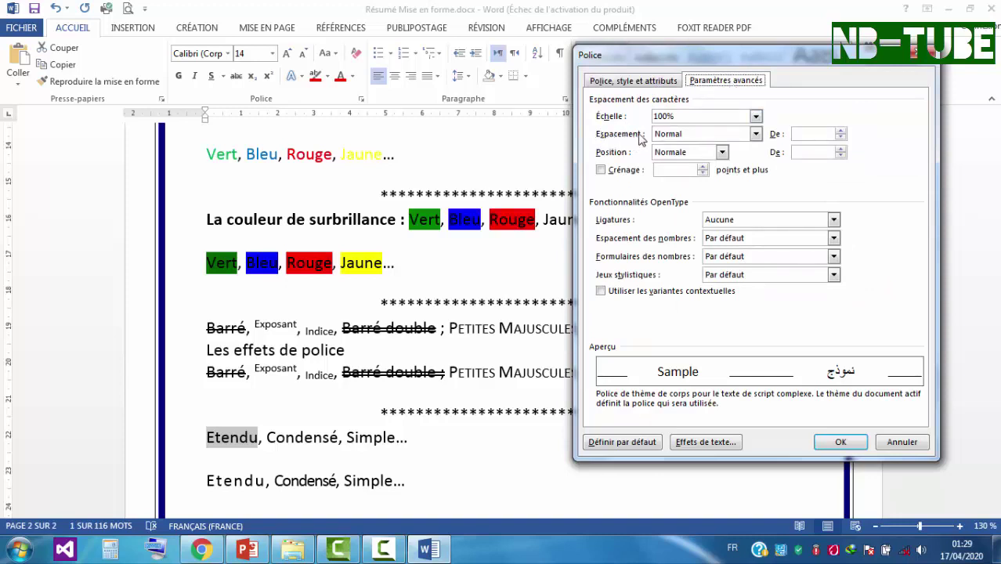
click(756, 134)
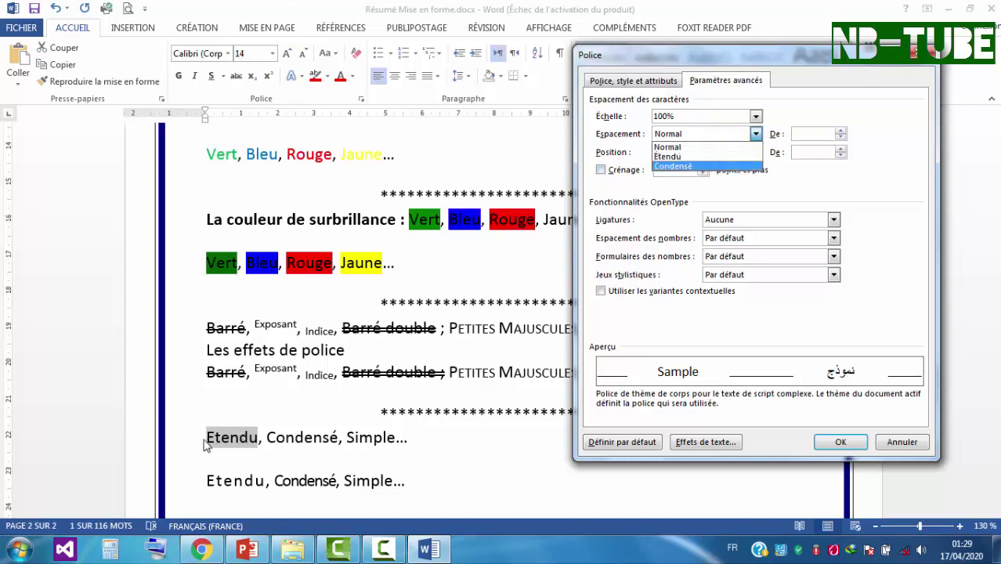
click(708, 157)
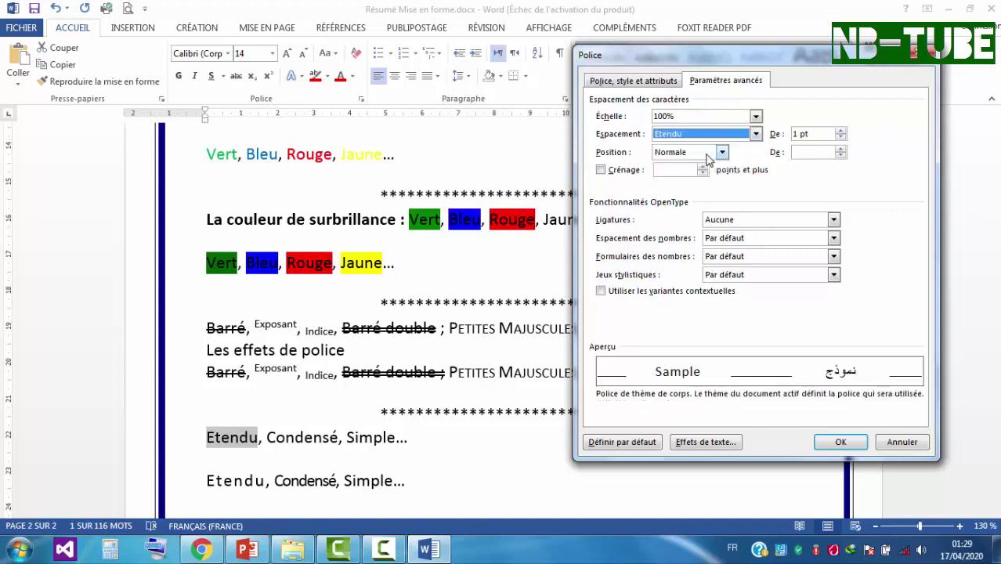
click(841, 130)
click(841, 130)
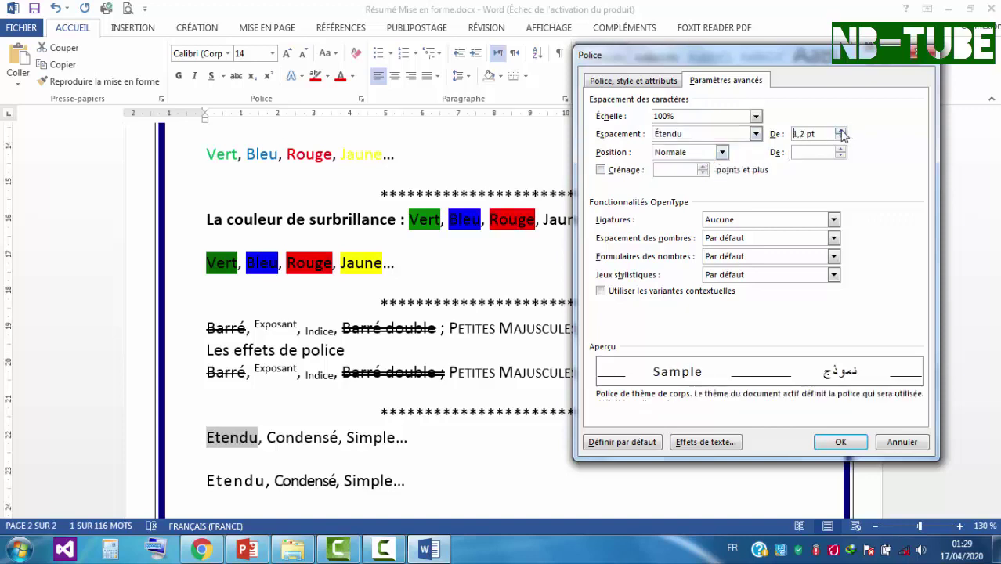
click(841, 131)
click(841, 131)
click(841, 131)
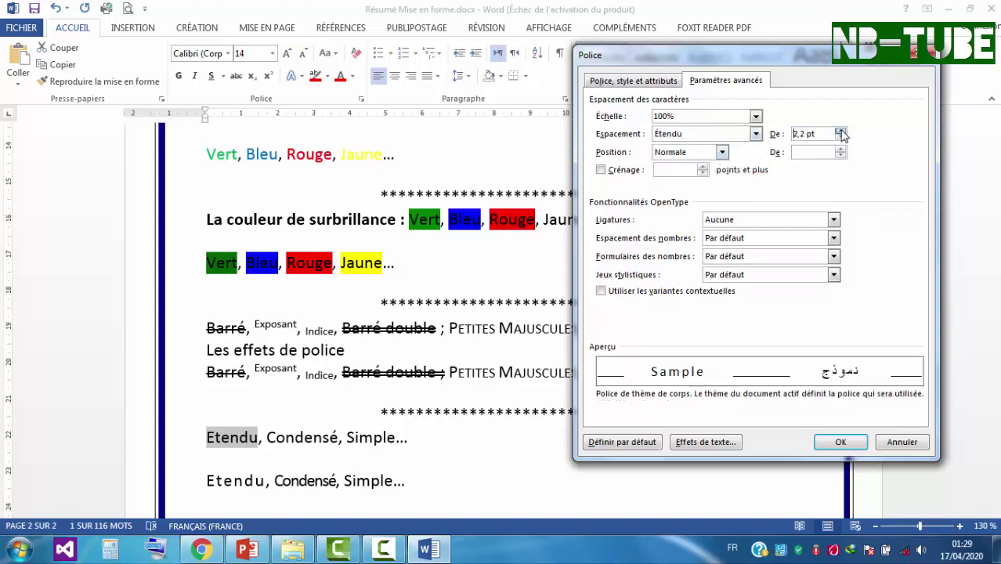
click(841, 131)
click(841, 131)
click(841, 131)
click(841, 131)
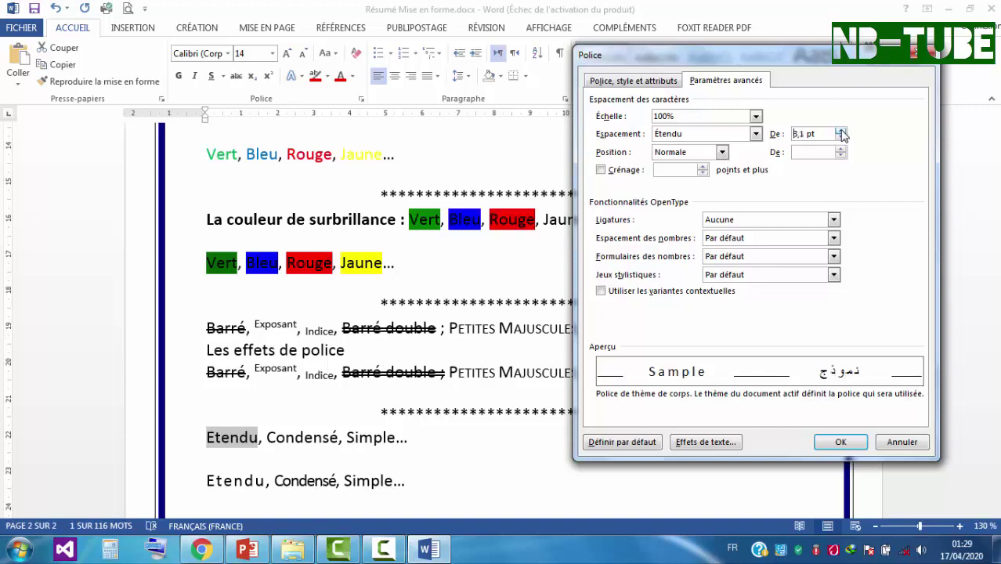
click(842, 443)
click(317, 456)
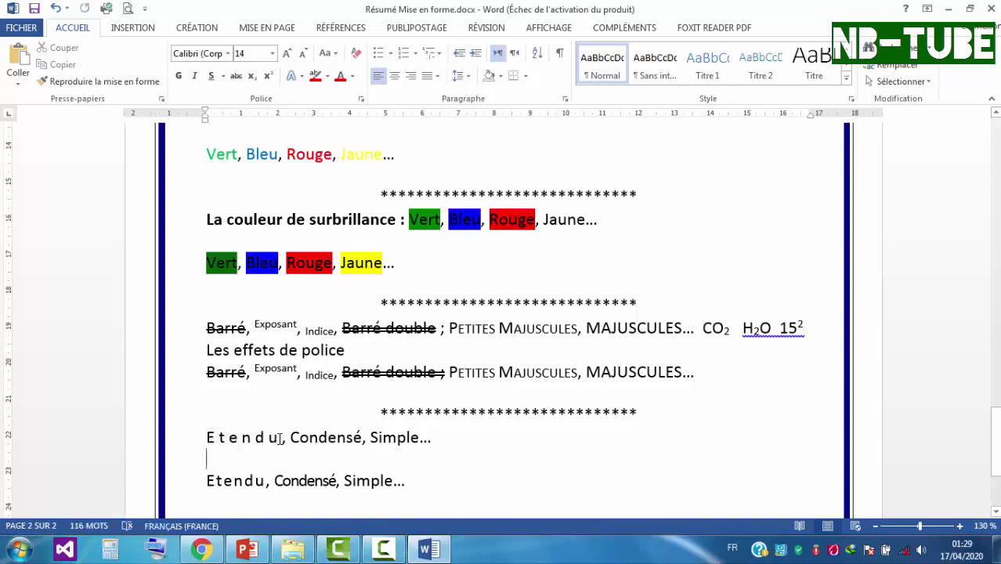
Apply Condensé character spacing of more than 1 pt to the word "Condensé" in the upper spacing line
drag(292, 439, 364, 439)
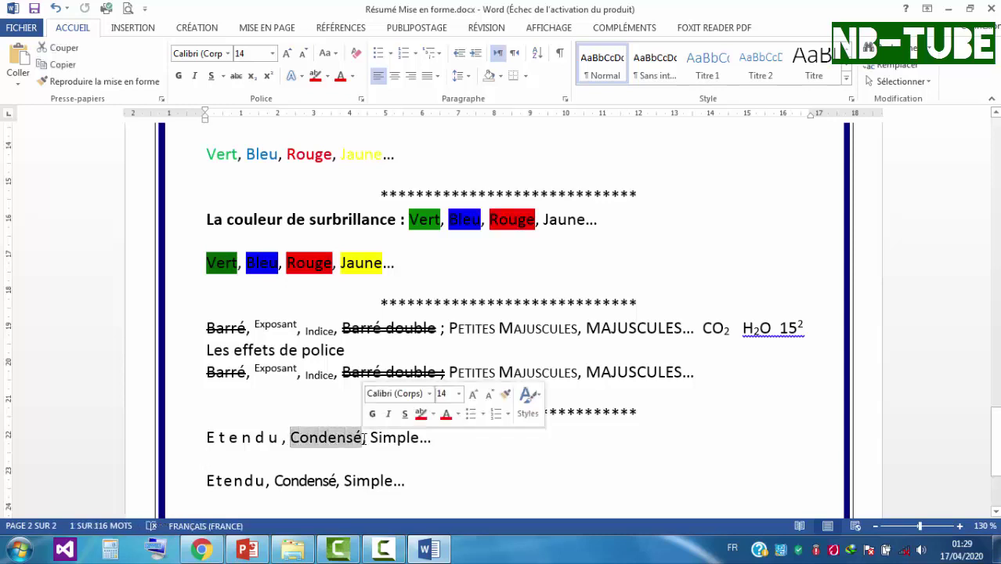
click(361, 98)
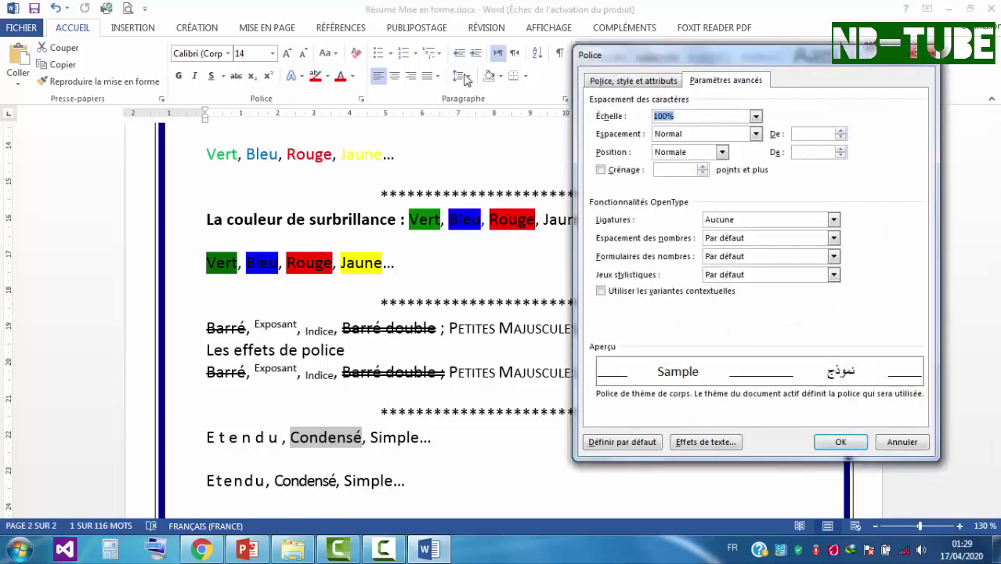
click(726, 82)
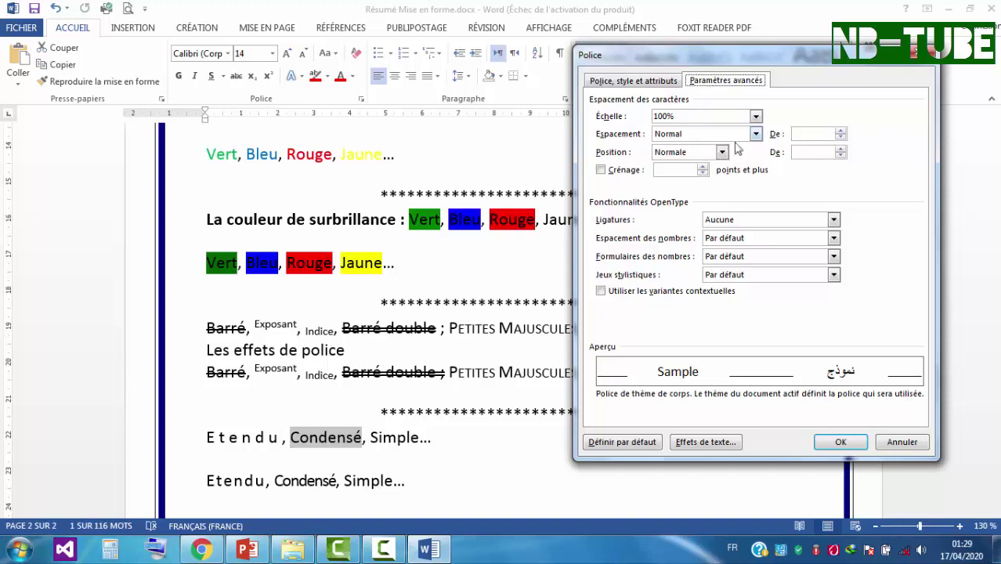
click(757, 134)
click(737, 166)
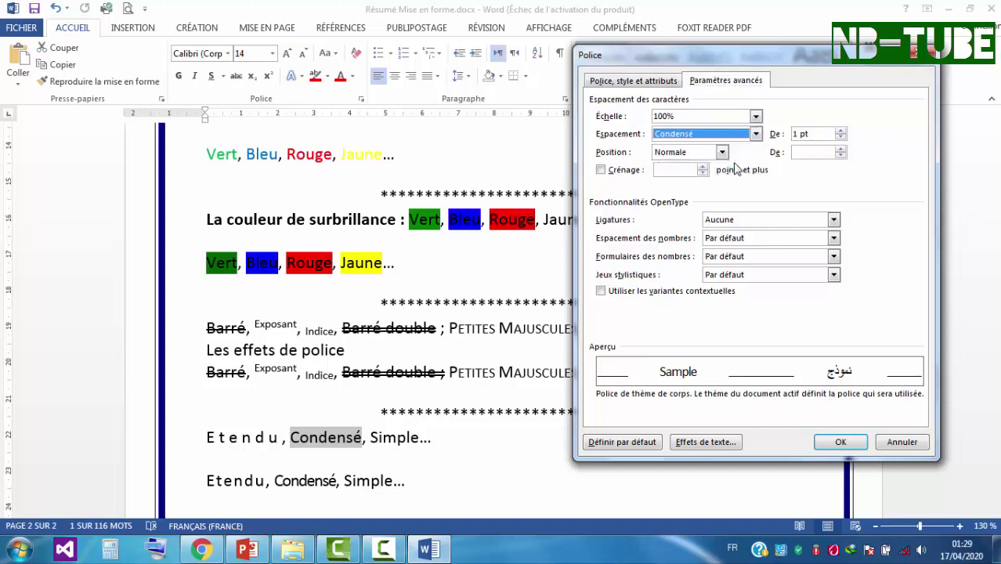
click(840, 138)
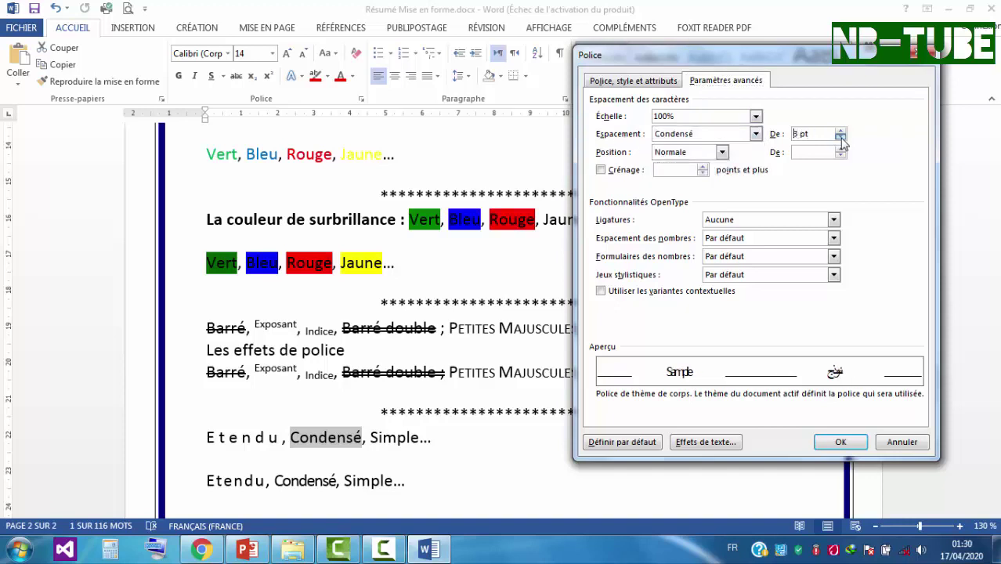
click(843, 135)
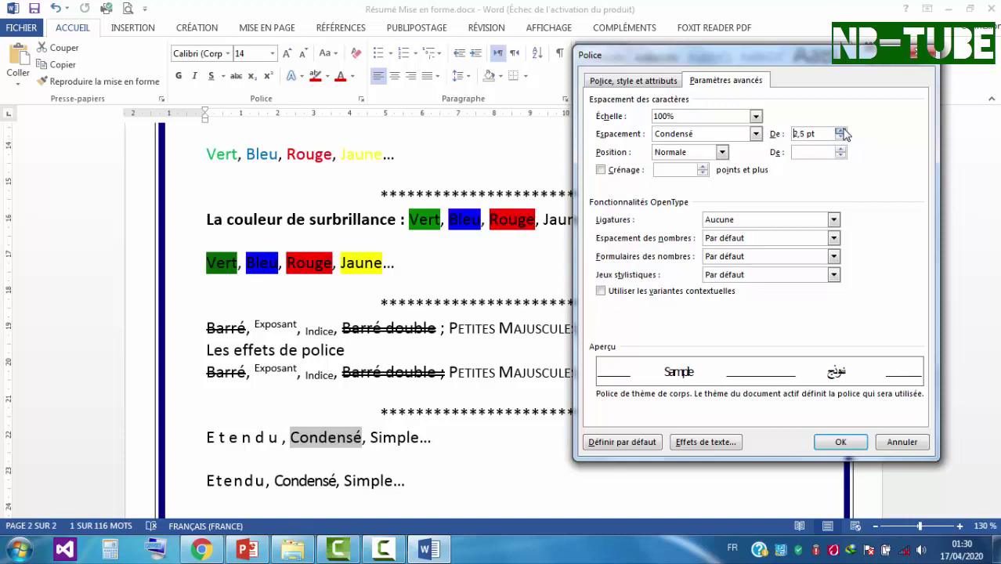
click(843, 134)
click(837, 443)
click(348, 454)
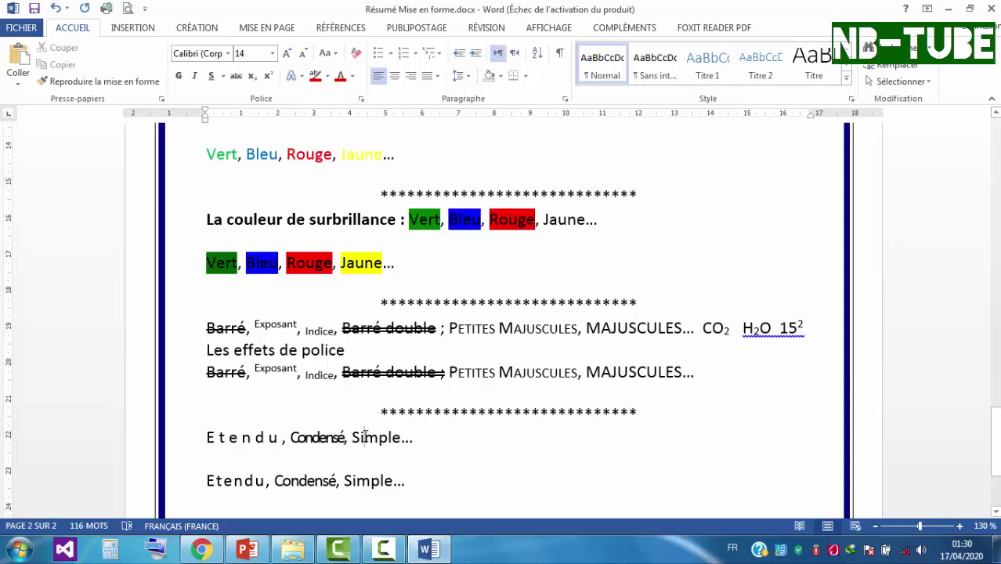
Write "La mise en forme" on the empty line below the spacing examples and format it in Script MT Bold, size 24
scroll(476, 486, down, 1)
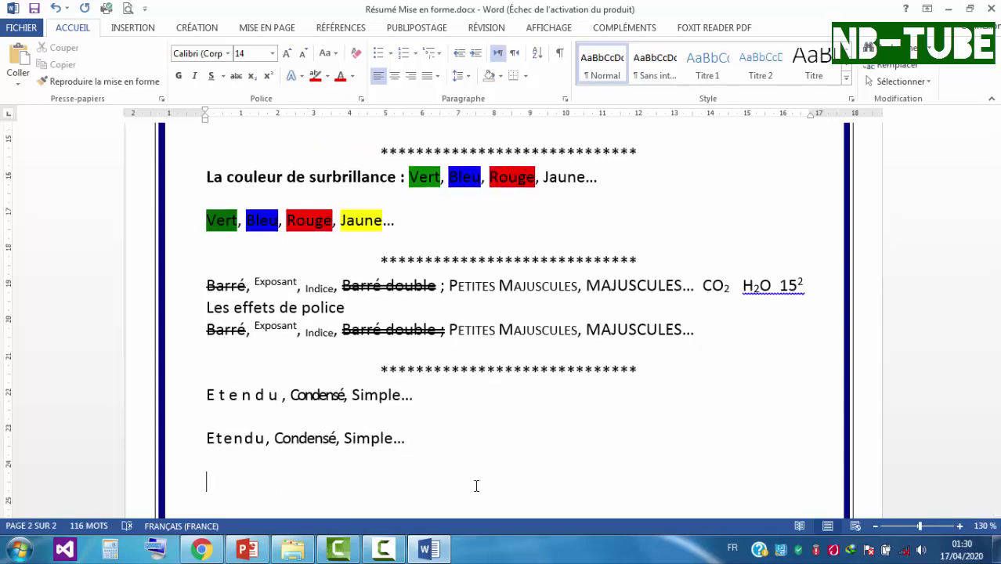
text(La mise en forme)
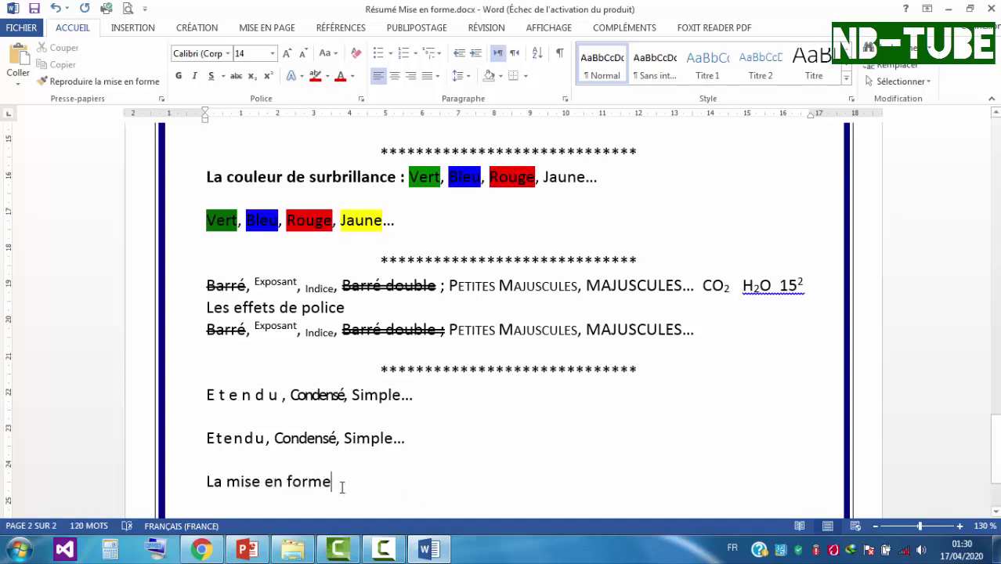
double_click(306, 482)
drag(262, 481, 219, 483)
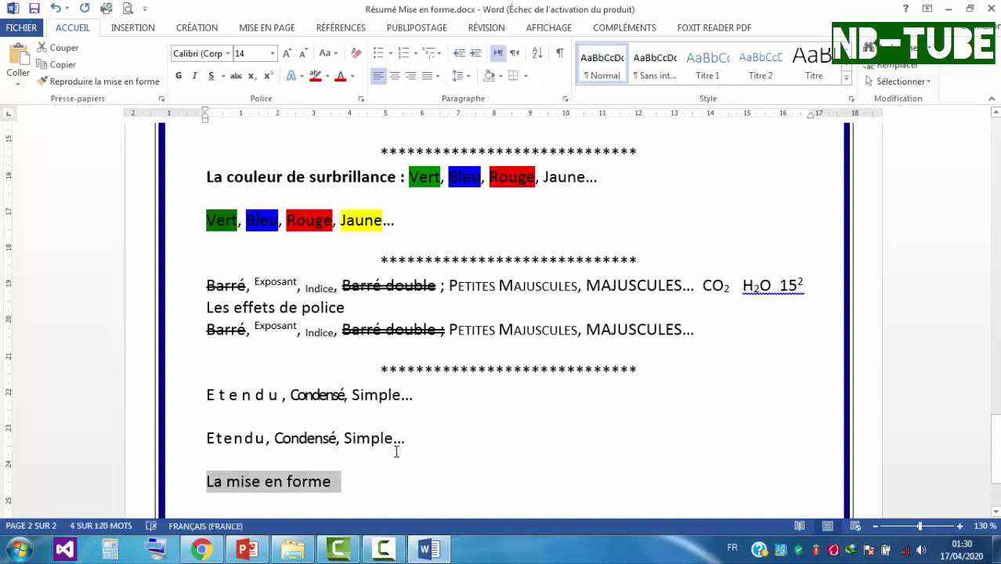
click(228, 54)
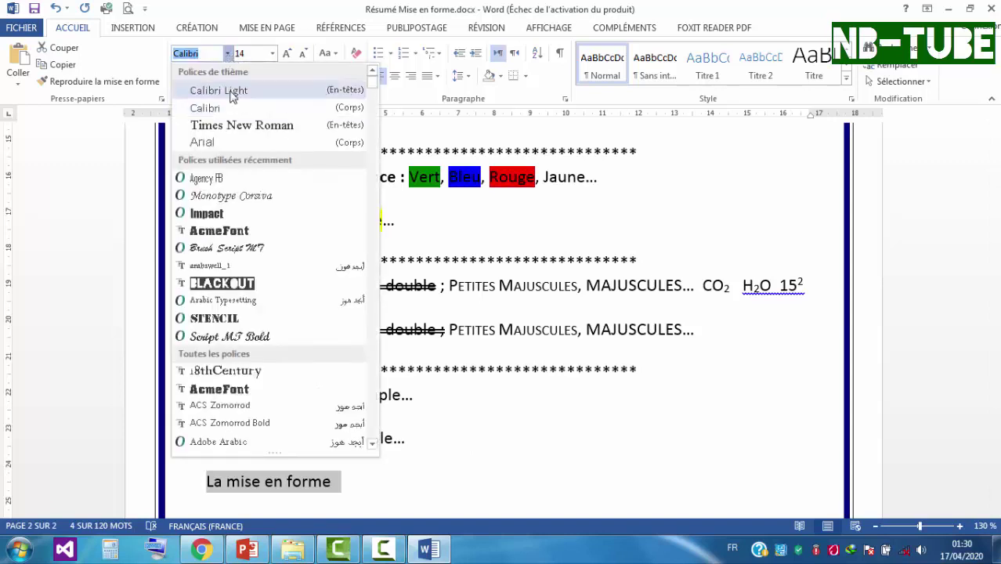
click(227, 337)
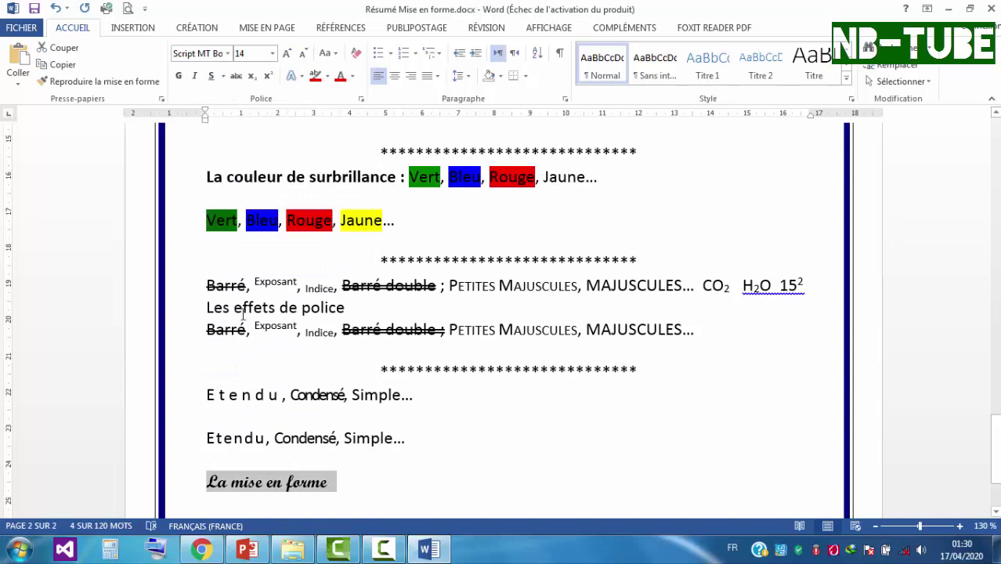
click(273, 54)
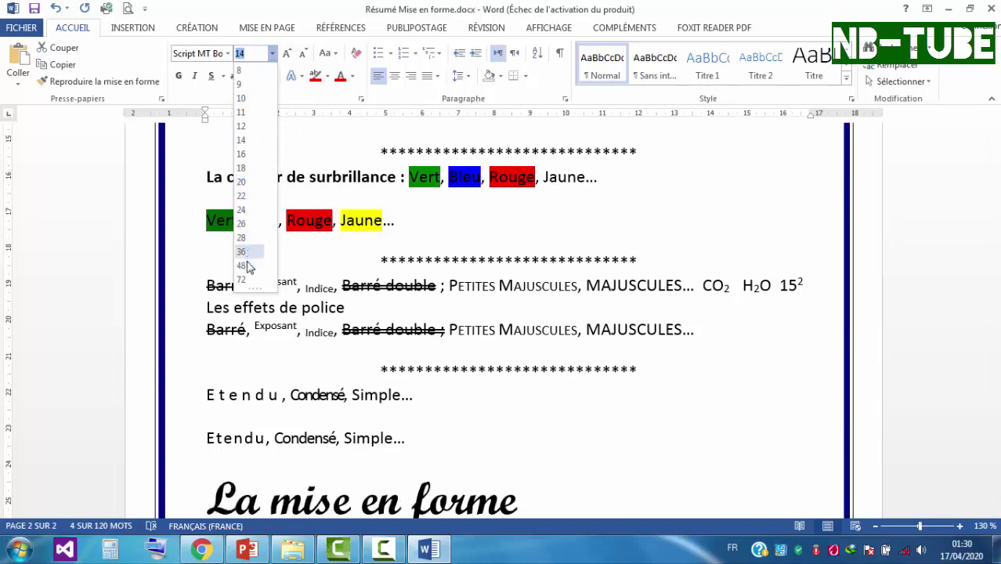
click(243, 210)
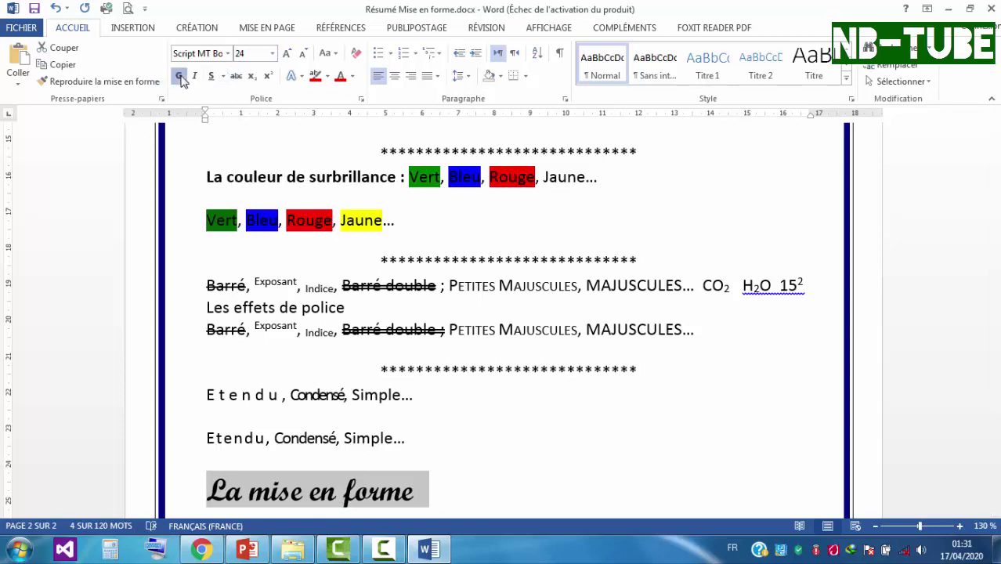
Change the font of "La mise en forme" to Arial and make the text bold
click(228, 53)
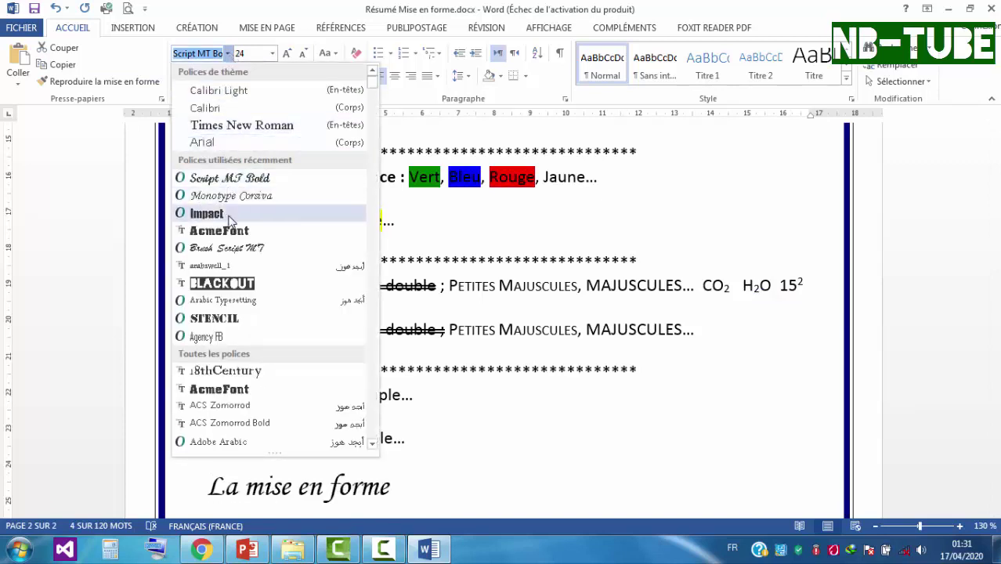
click(204, 142)
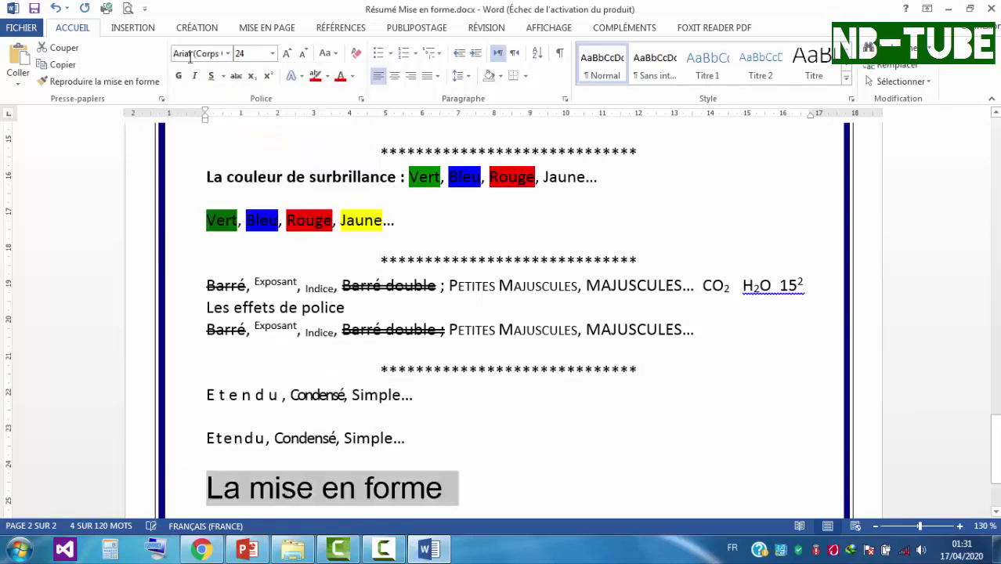
click(179, 76)
click(180, 76)
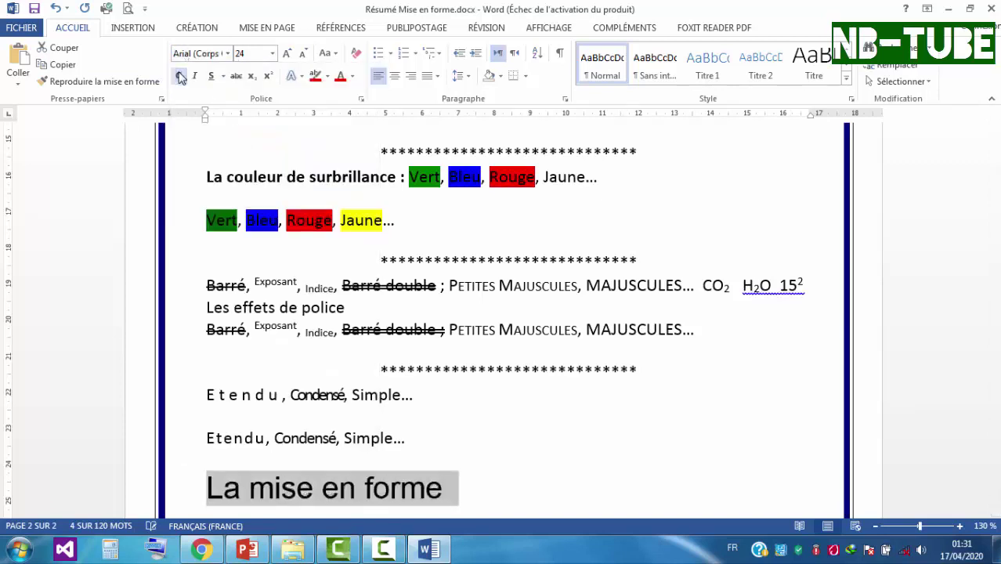
click(179, 76)
click(179, 77)
click(180, 76)
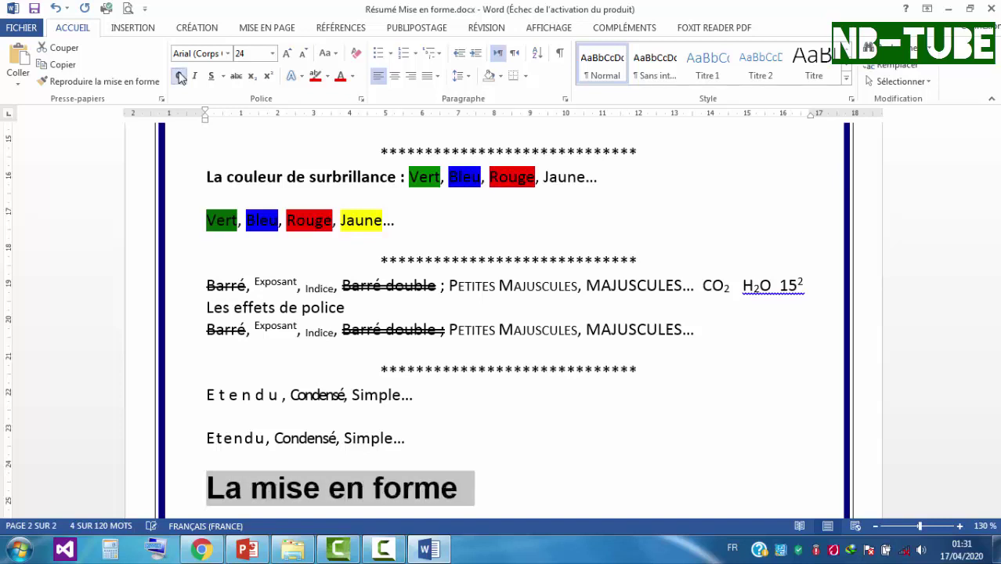
click(179, 76)
click(179, 76)
Make the text "La mise en forme" italic
click(196, 77)
click(196, 77)
click(196, 77)
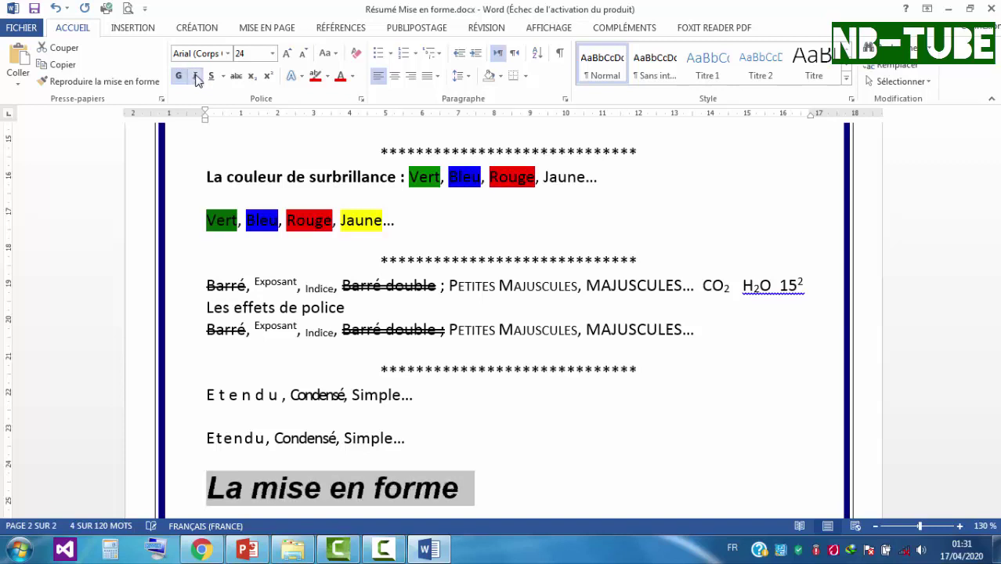
click(196, 77)
click(196, 77)
Underline "La mise en forme" with the dash-dot line style
click(211, 77)
click(212, 77)
click(211, 76)
click(223, 76)
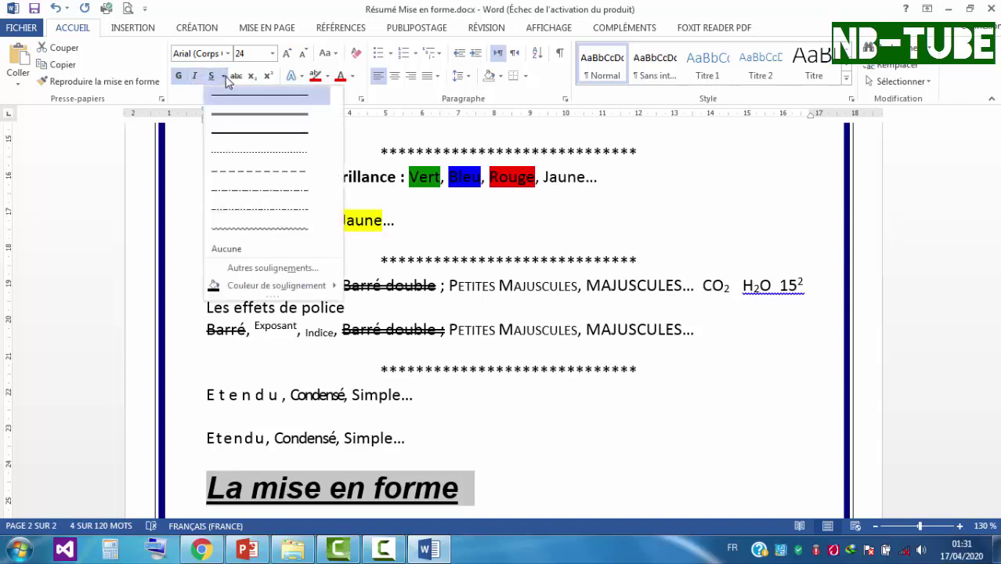
click(259, 192)
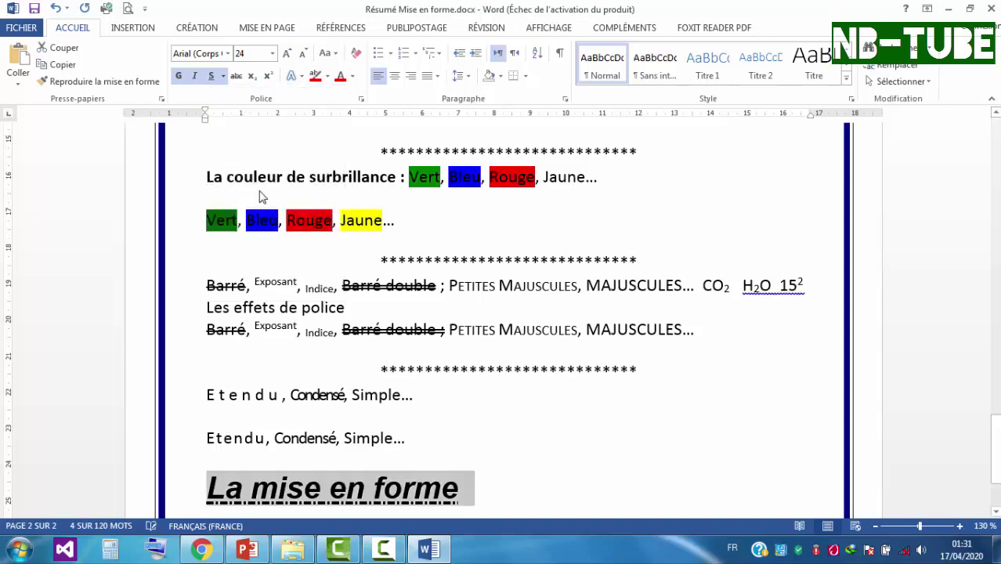
Apply strikethrough to the text "La mise en forme"
click(240, 80)
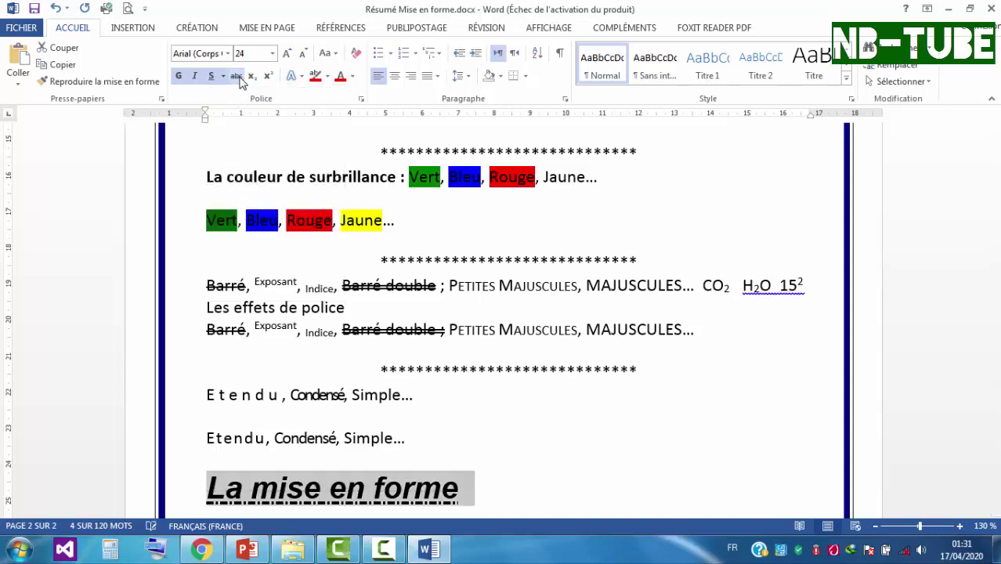
click(240, 79)
click(240, 79)
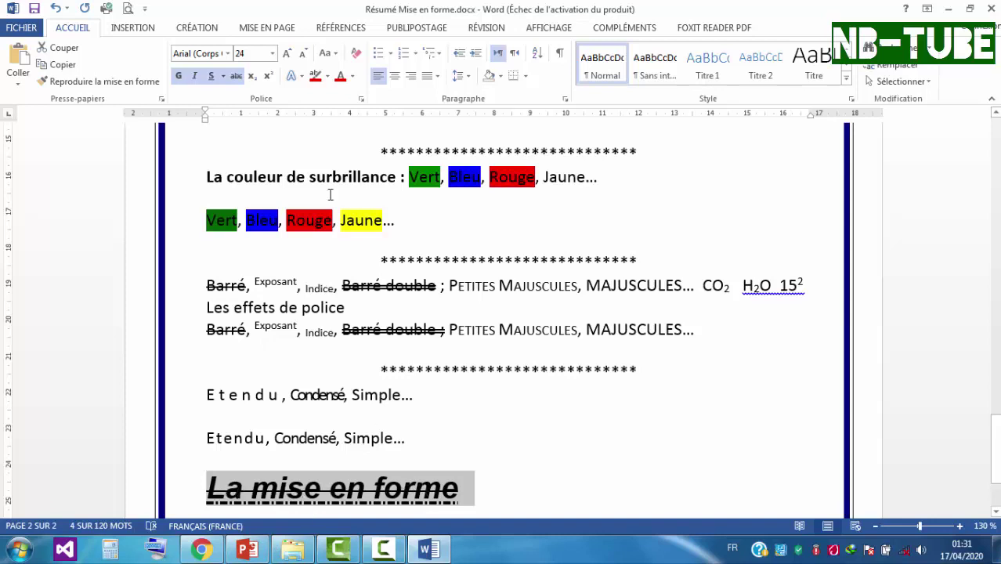
Try the subscript and superscript effects on "La mise en forme", switching each one off again
click(251, 76)
click(251, 76)
click(251, 76)
click(251, 76)
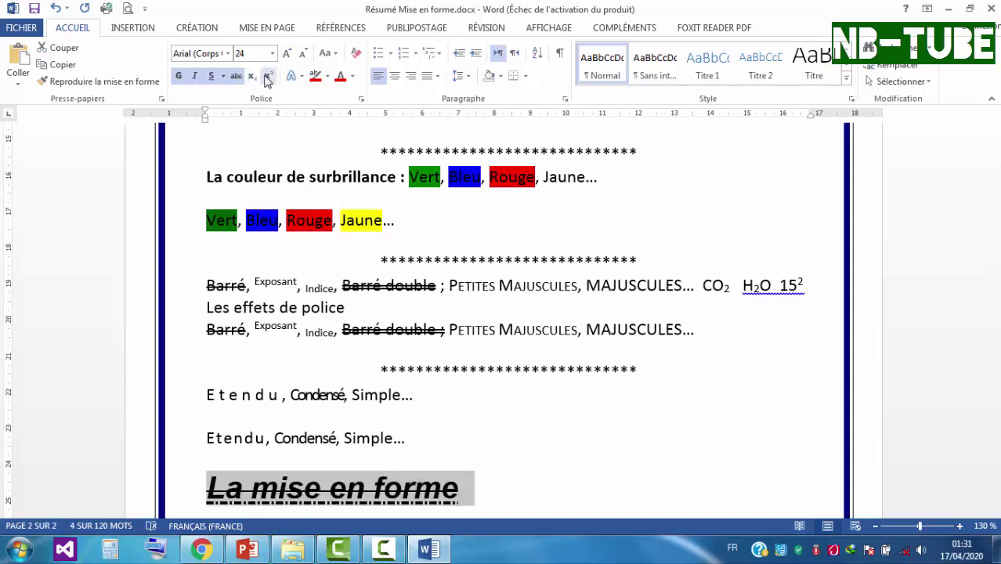
click(267, 76)
click(267, 76)
click(267, 76)
click(268, 76)
Set the font color of "La mise en forme" to the standard green
click(341, 78)
click(352, 76)
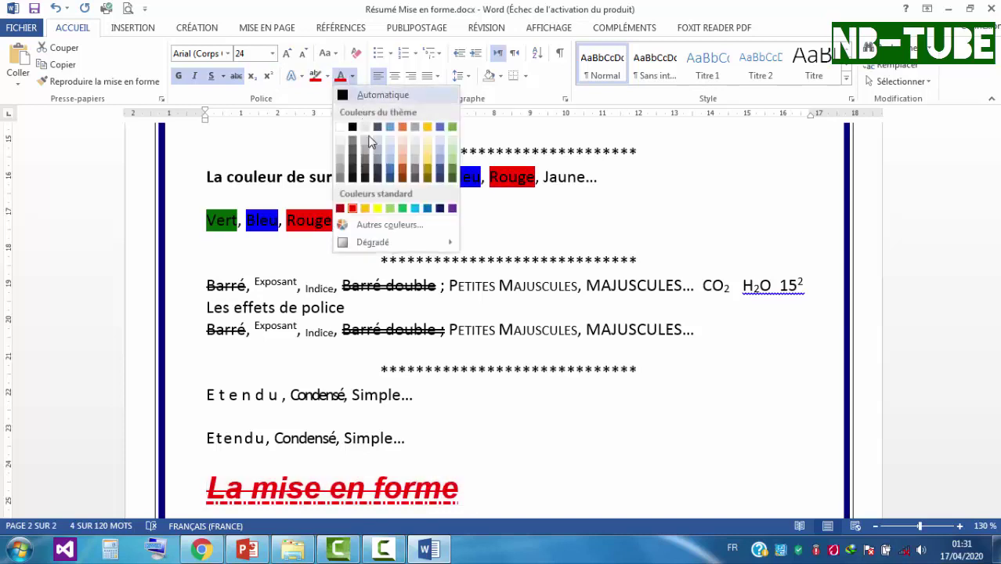
click(405, 213)
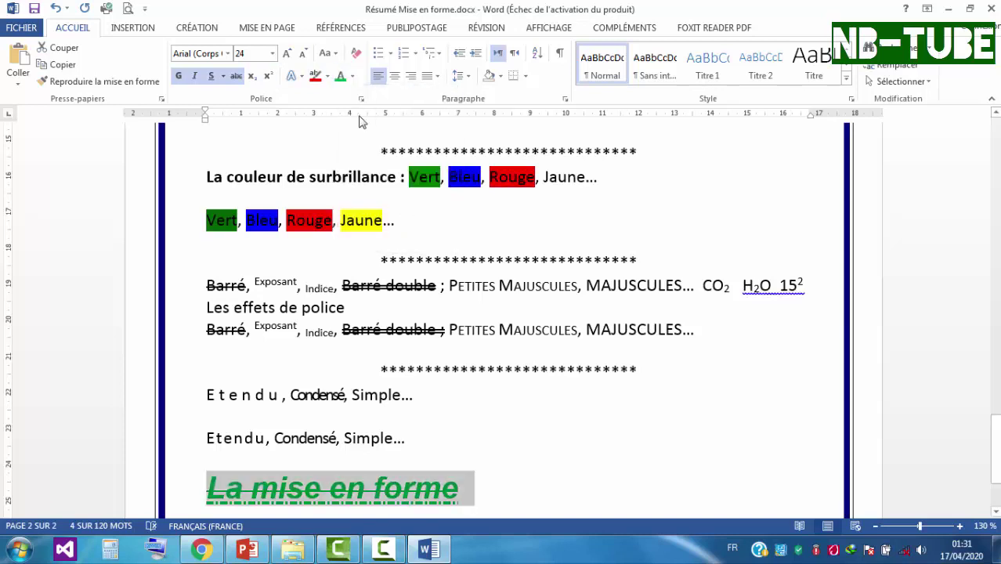
Highlight the text "La mise en forme" in dark blue and apply the double strikethrough effect to it
click(328, 76)
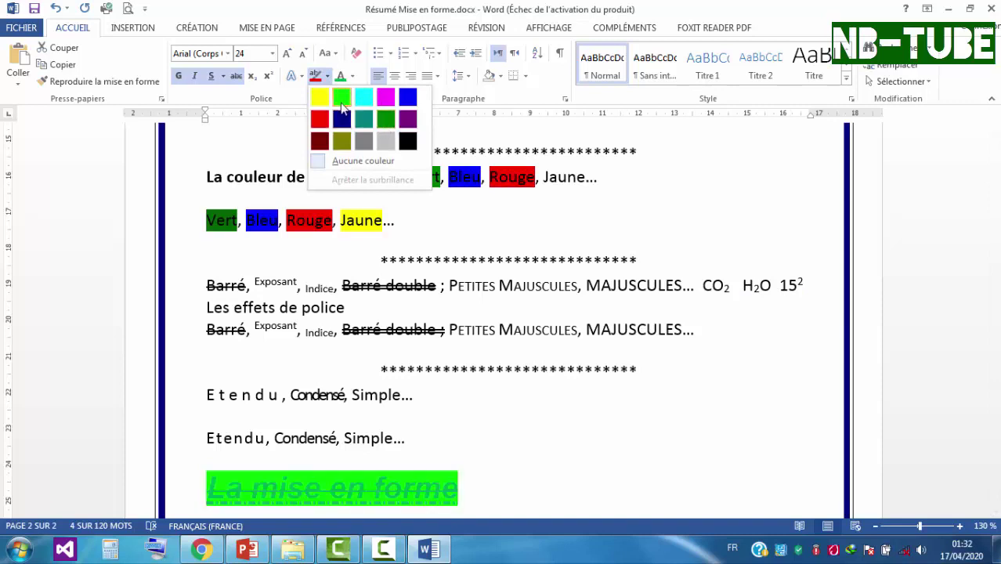
click(342, 121)
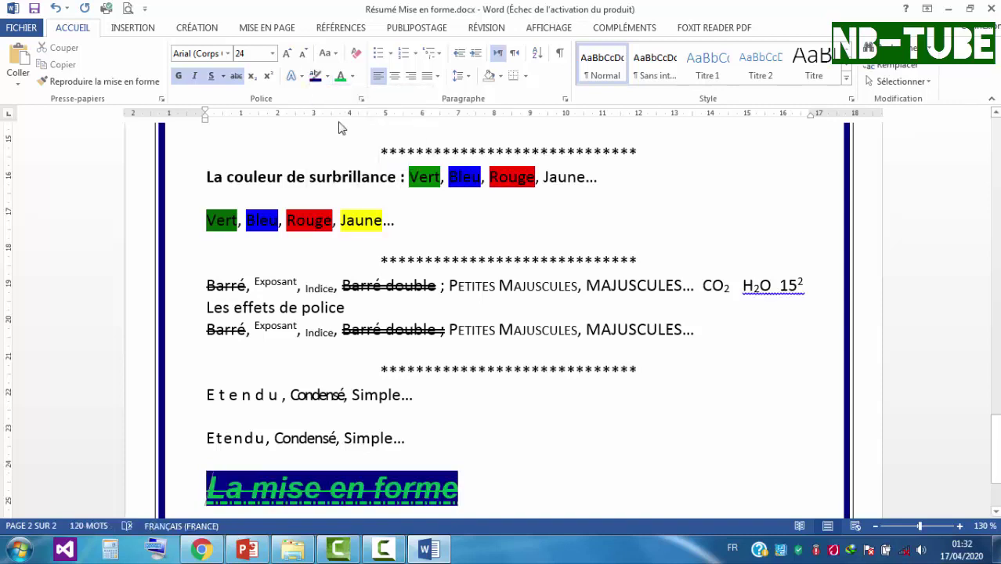
drag(463, 485, 228, 481)
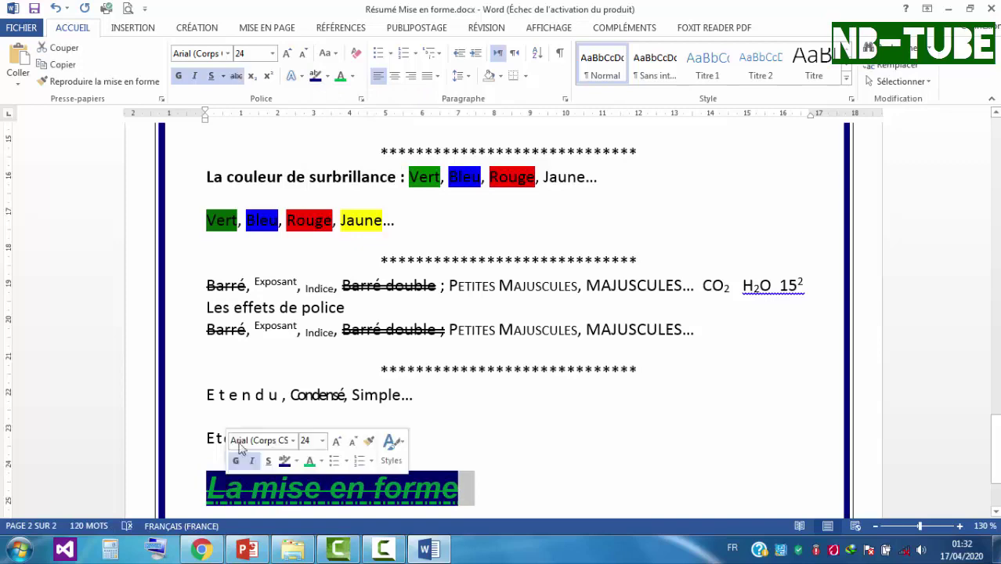
click(361, 99)
click(631, 303)
click(866, 443)
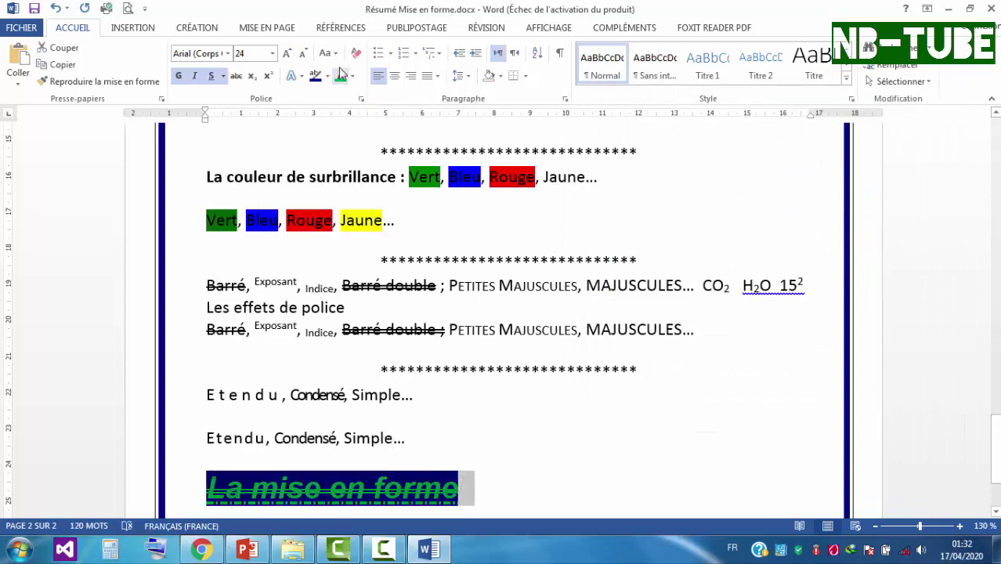
Apply the all-caps (Majuscules) font effect to "La mise en forme" and deselect the text
click(362, 100)
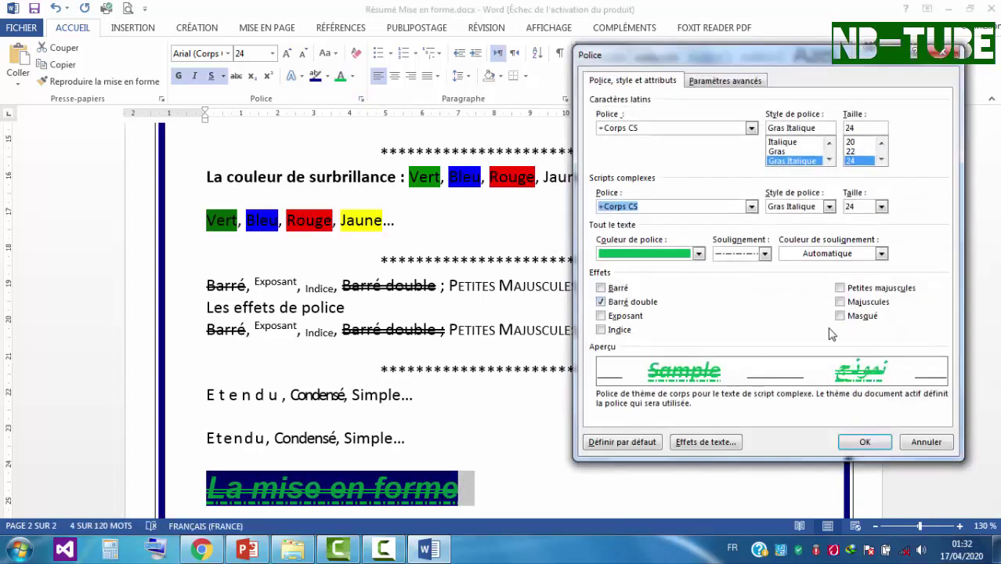
click(841, 302)
click(885, 441)
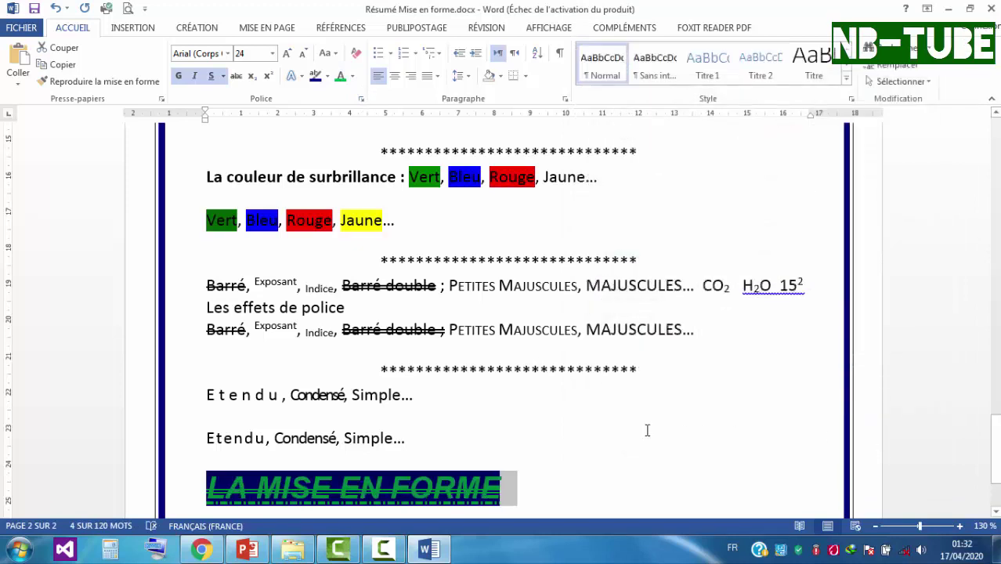
click(507, 421)
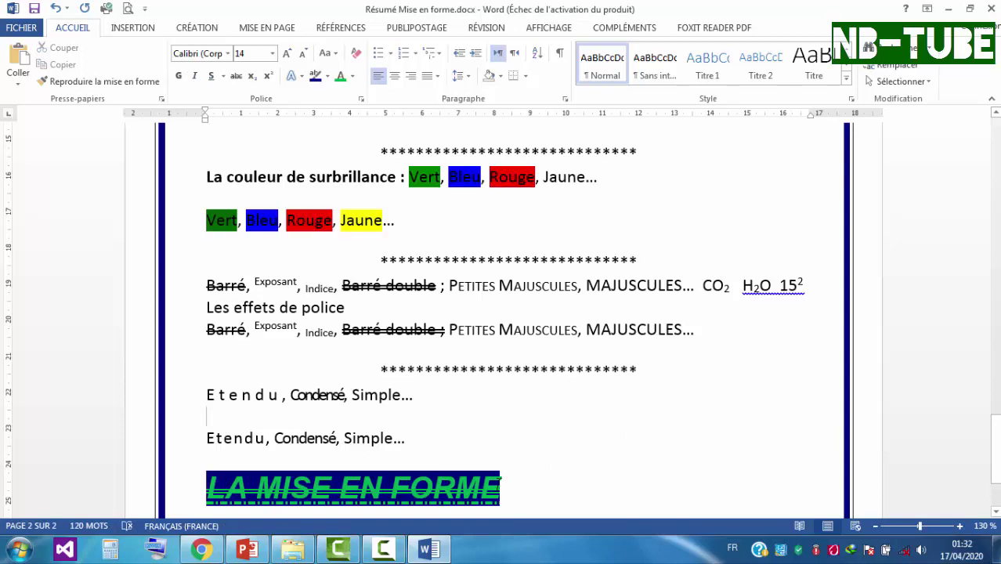
Save the document as a new Word file named "La mise en forme" in the Bureau folder
drag(996, 447, 996, 451)
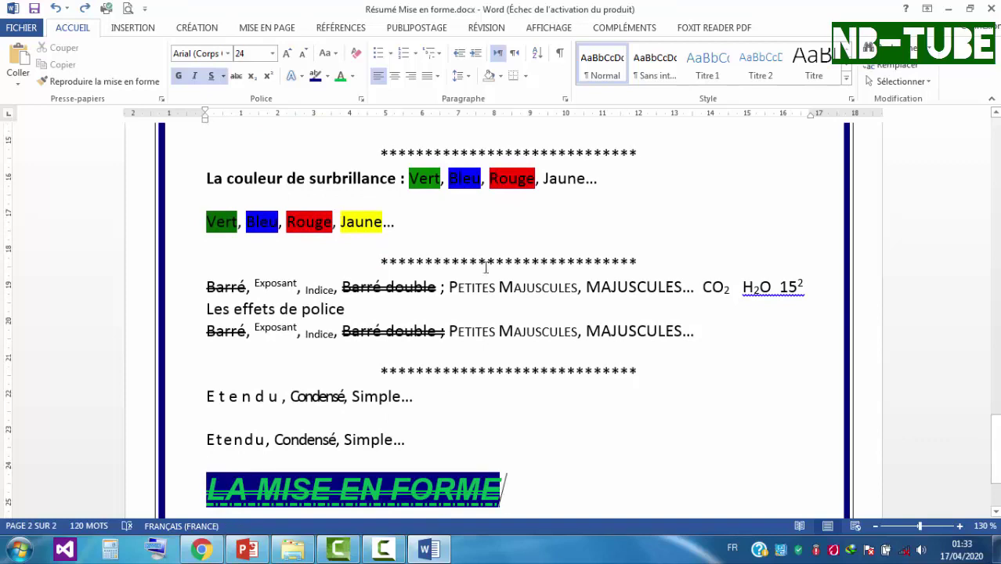
click(22, 29)
click(56, 176)
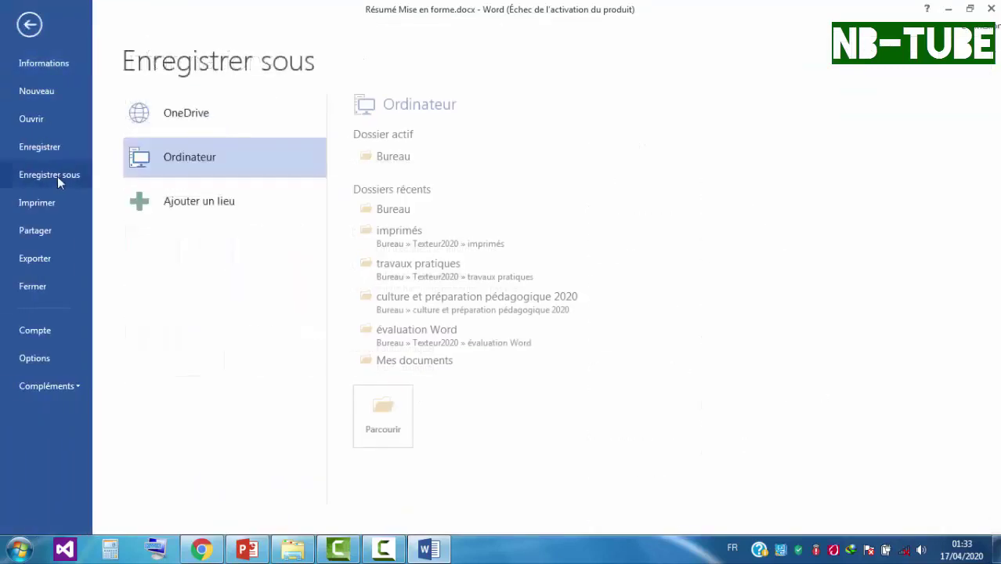
click(398, 164)
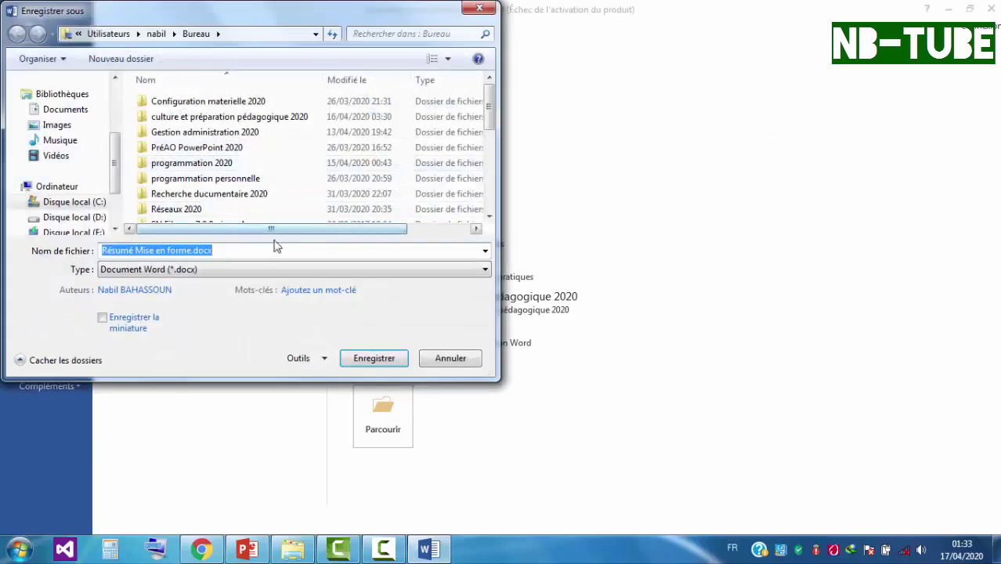
key(BackSpace)
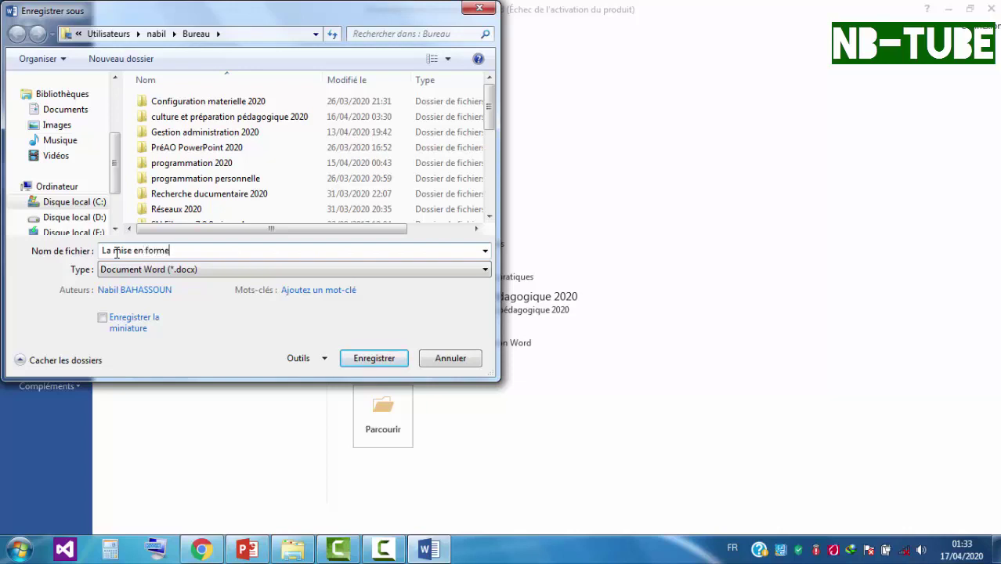
click(387, 359)
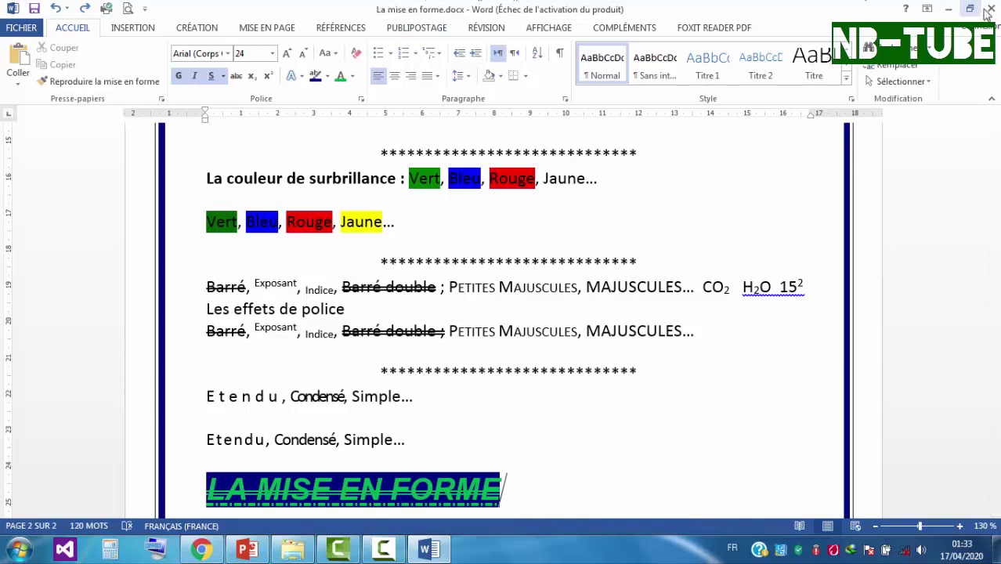
Close the document and move the La mise en forme.docx file on the desktop to the free spot below the RéseauDébut1 document
click(993, 8)
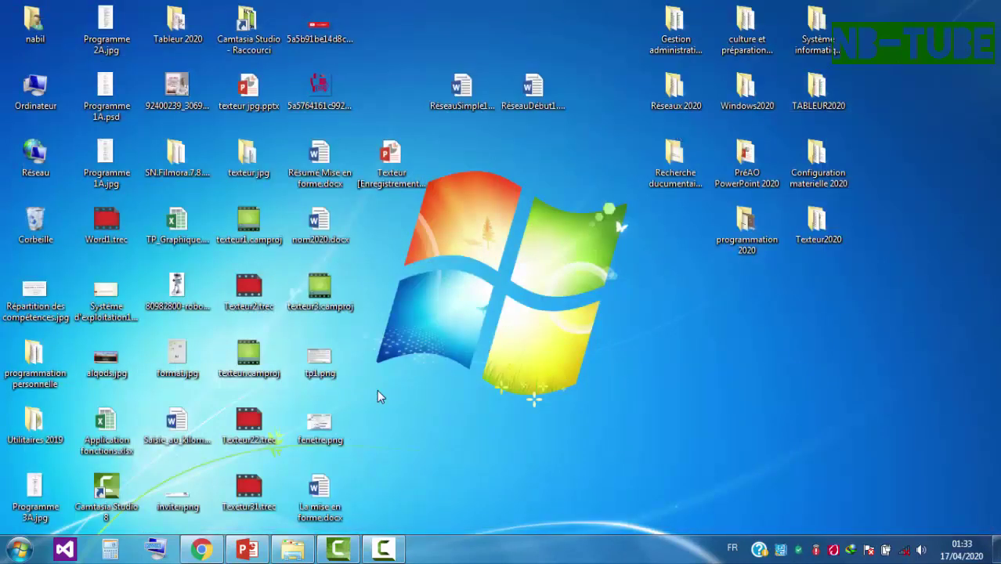
drag(321, 489, 558, 156)
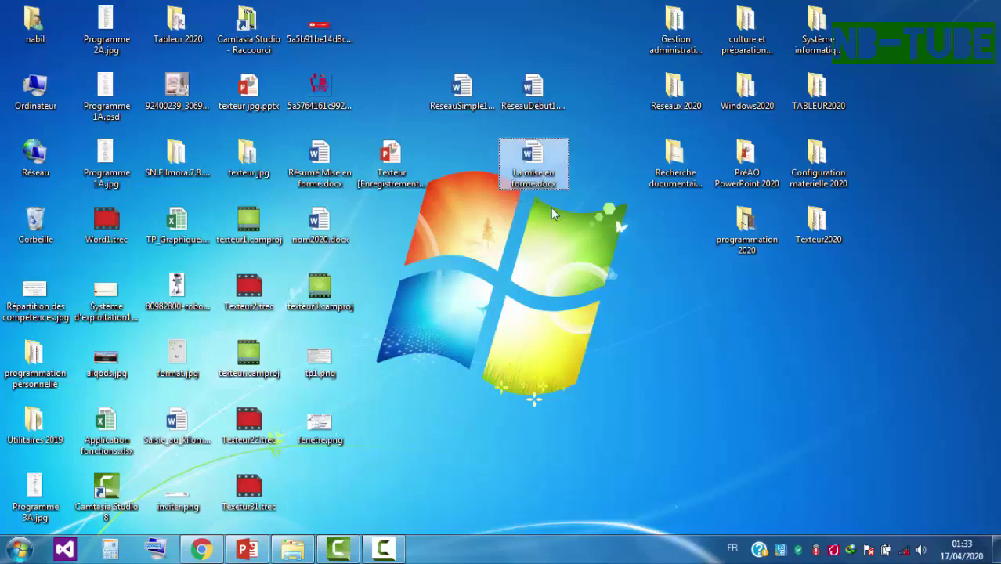